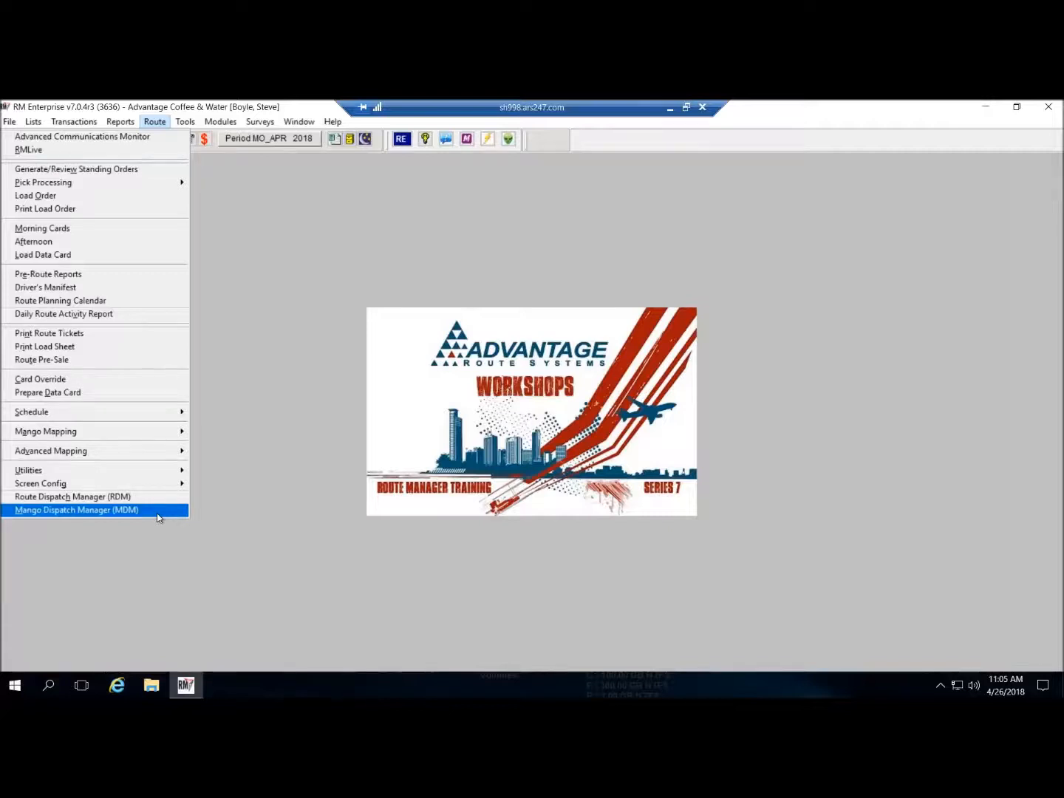
- Launch Mango Dispatch Manager from RM Enterprise's Route menu
left_click(157, 515)
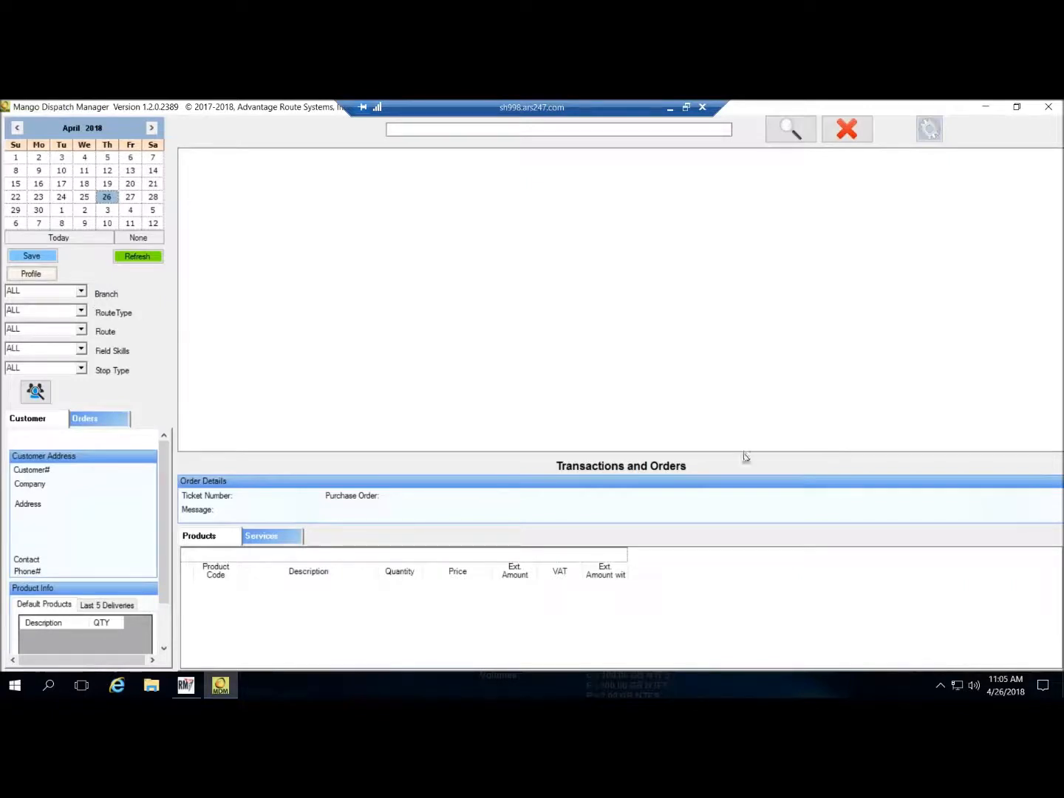
- Refresh the board to load the April 26, 2018 stops, then check the route filter list
left_click(142, 258)
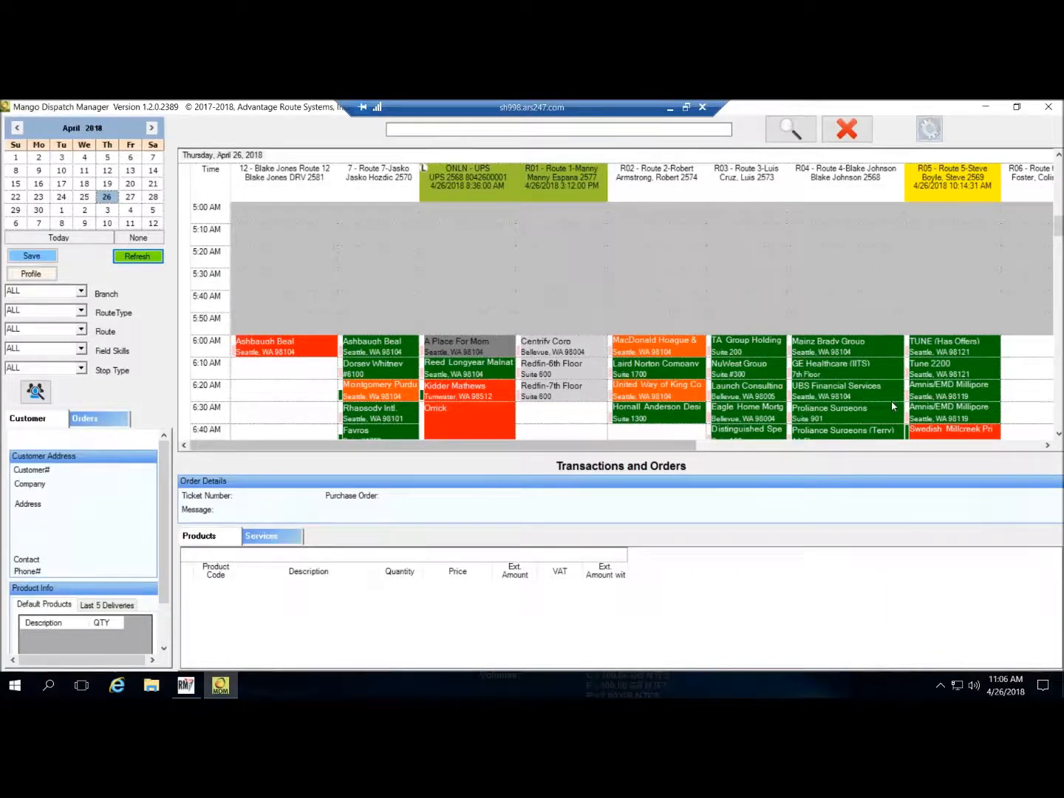
left_click(80, 329)
left_click(86, 315)
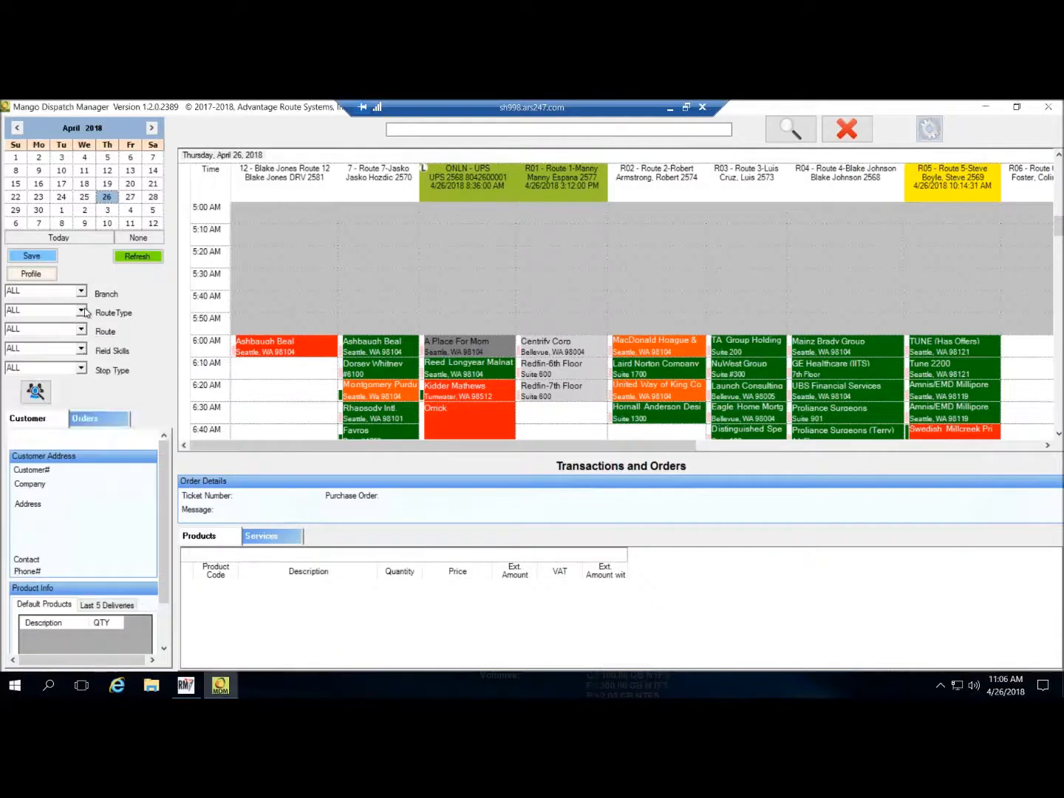
left_click(86, 314)
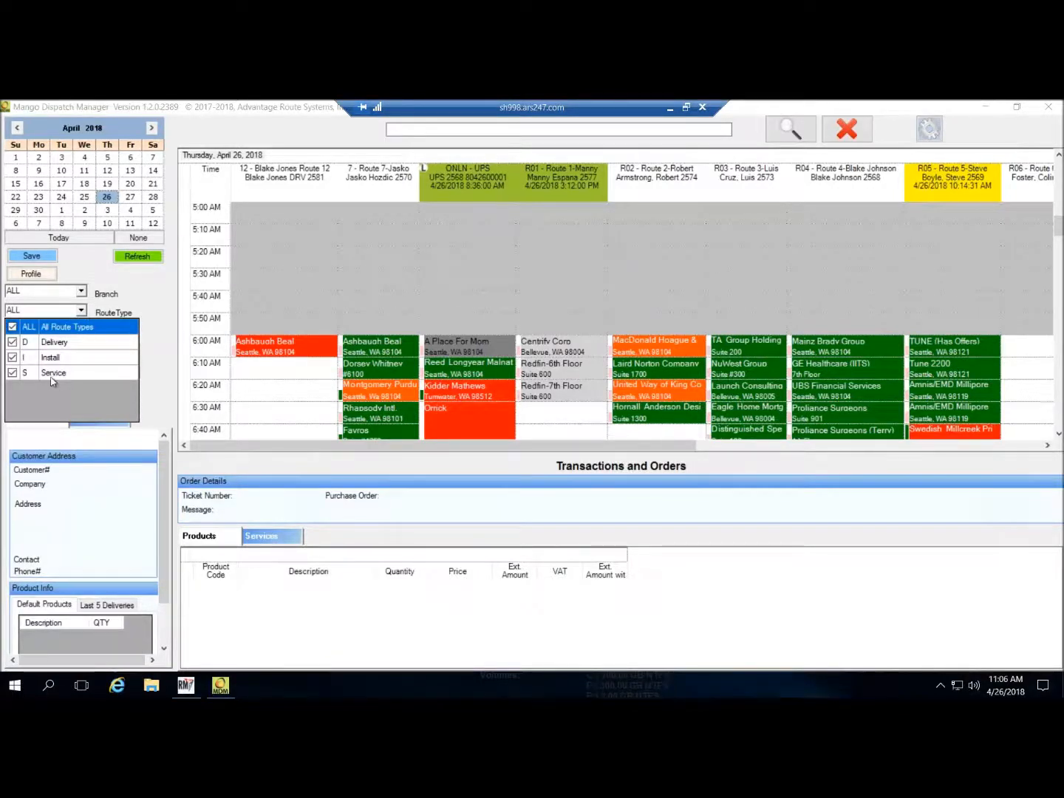
left_click(11, 342)
left_click(12, 358)
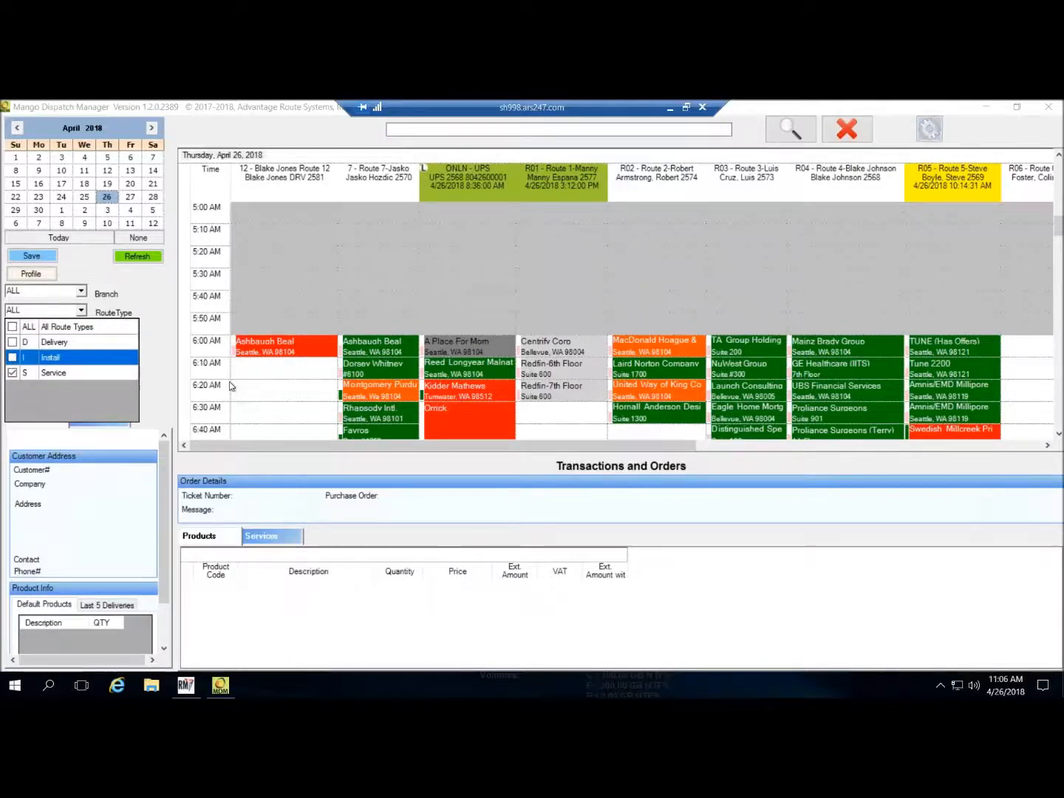
left_click(142, 258)
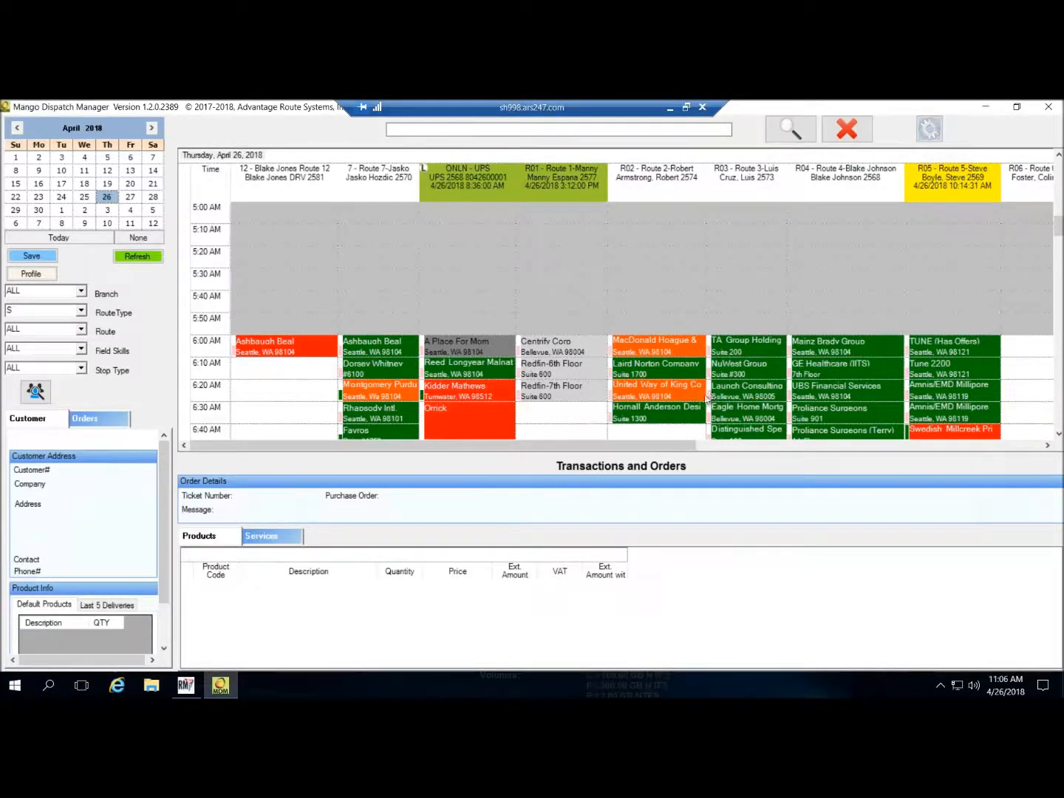
scroll(707, 394, "up", 2)
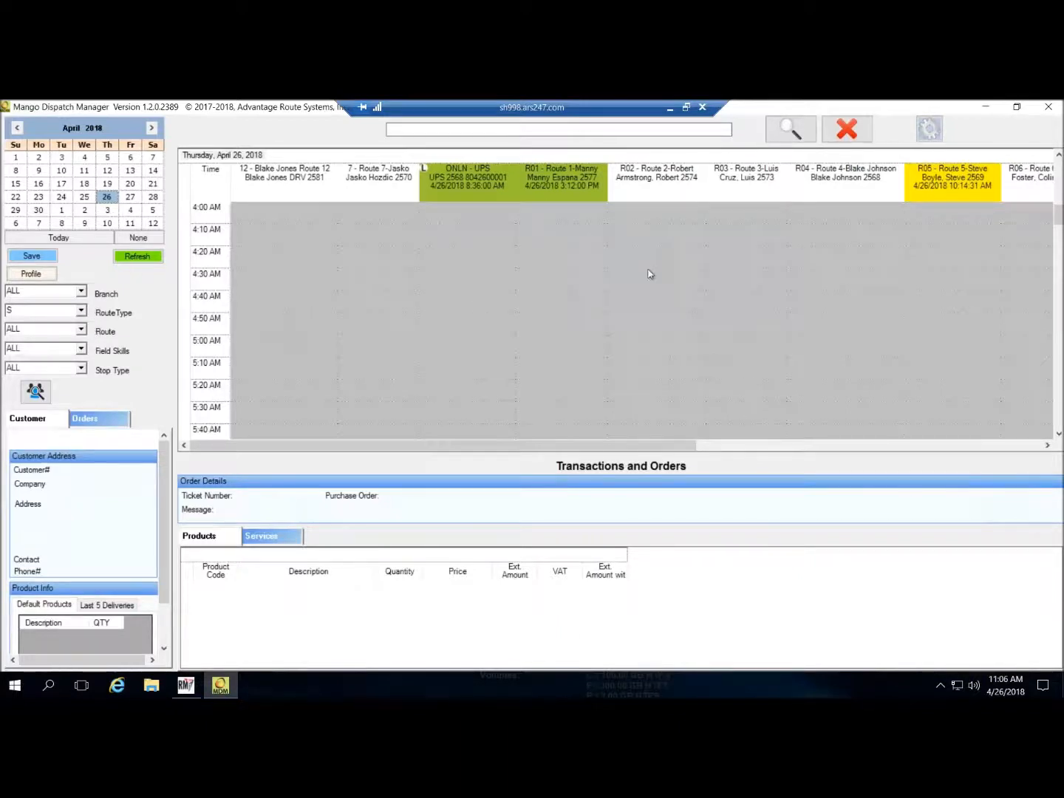
left_click(82, 310)
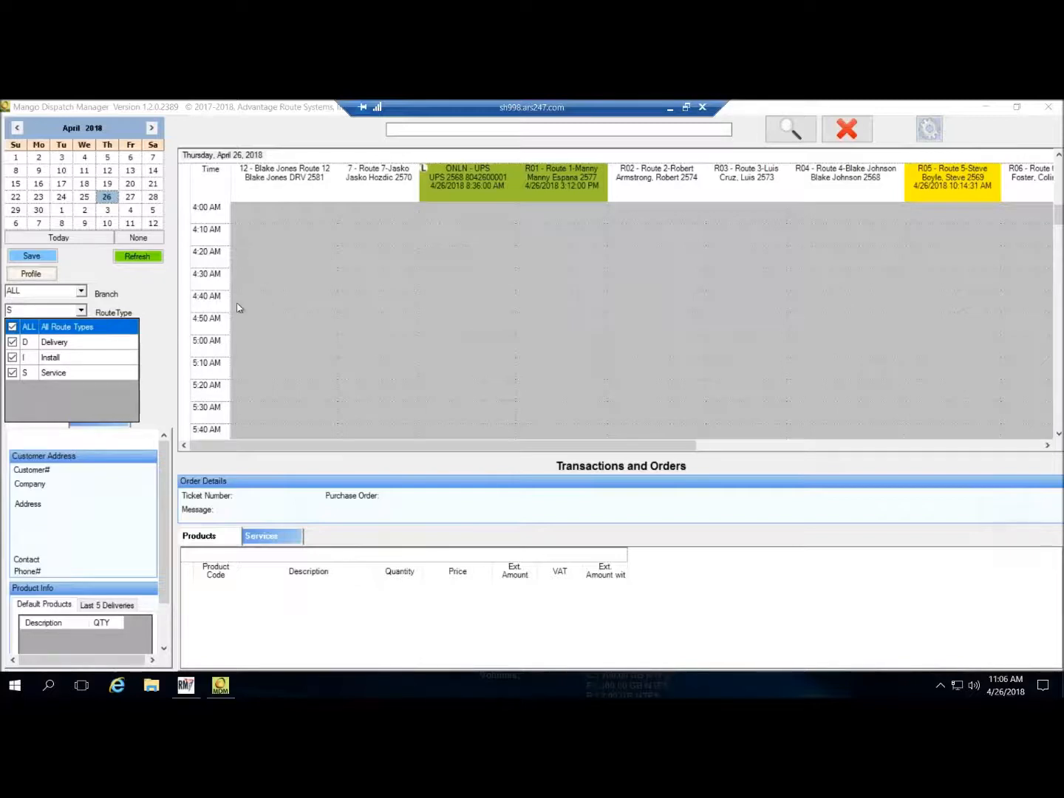
left_click(136, 295)
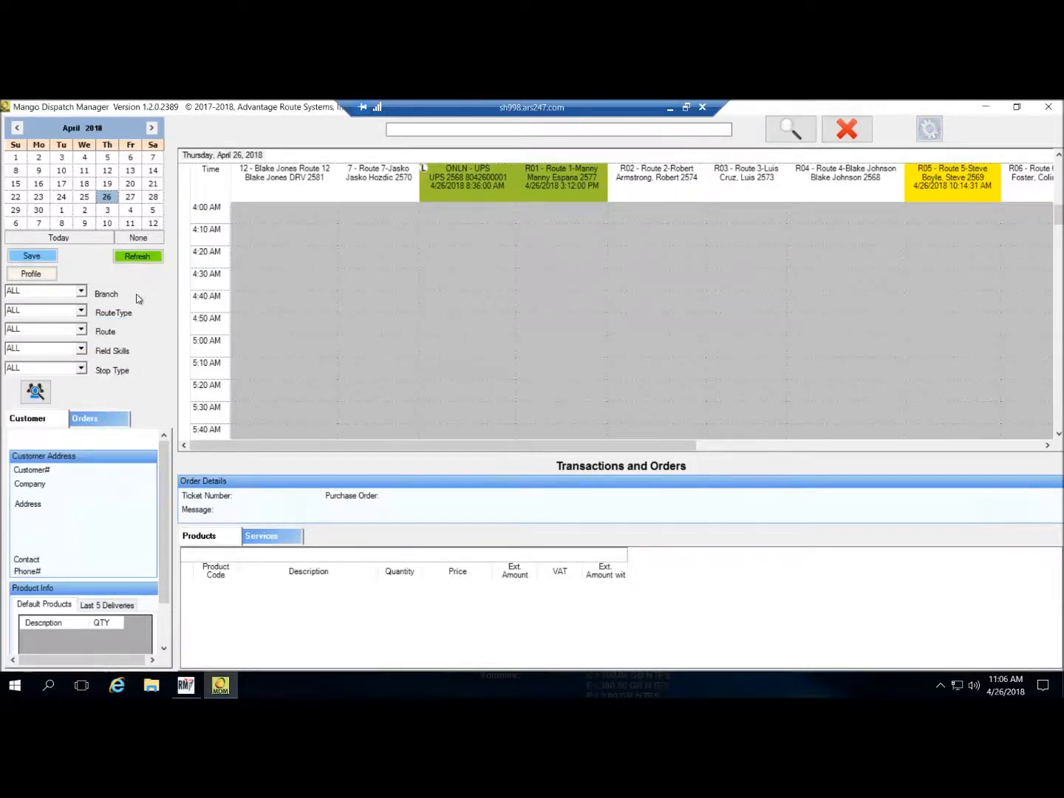
left_click(38, 275)
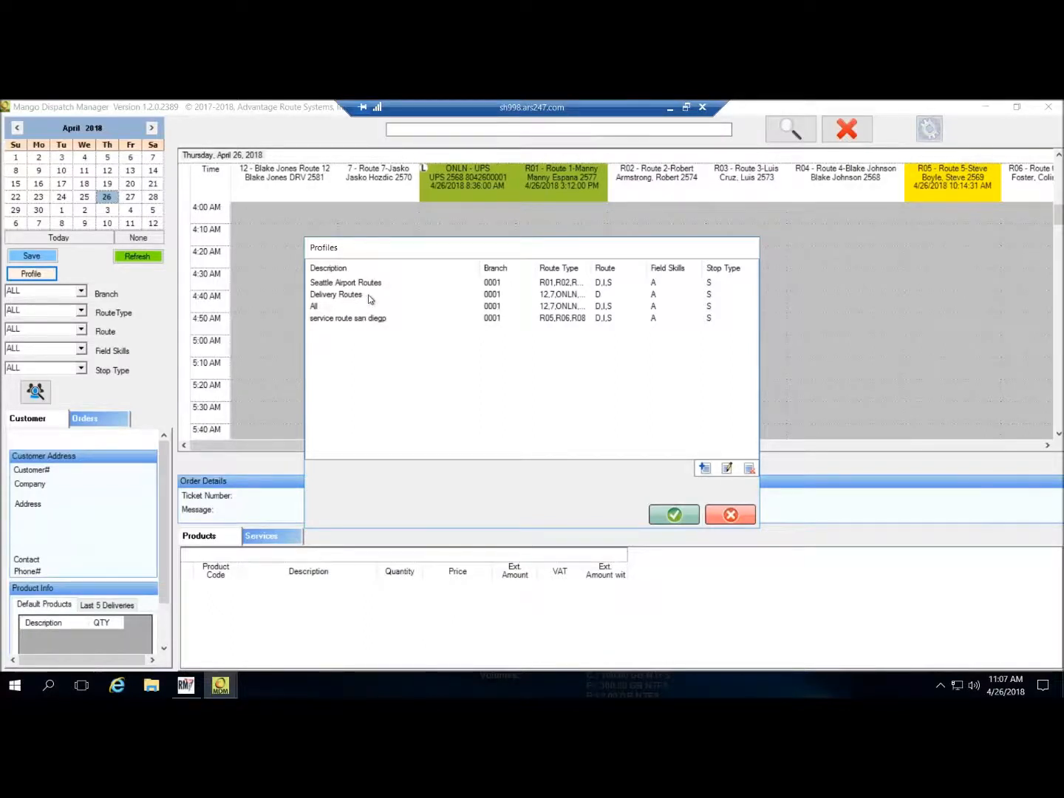
left_click(688, 515)
left_click(583, 445)
left_click(730, 516)
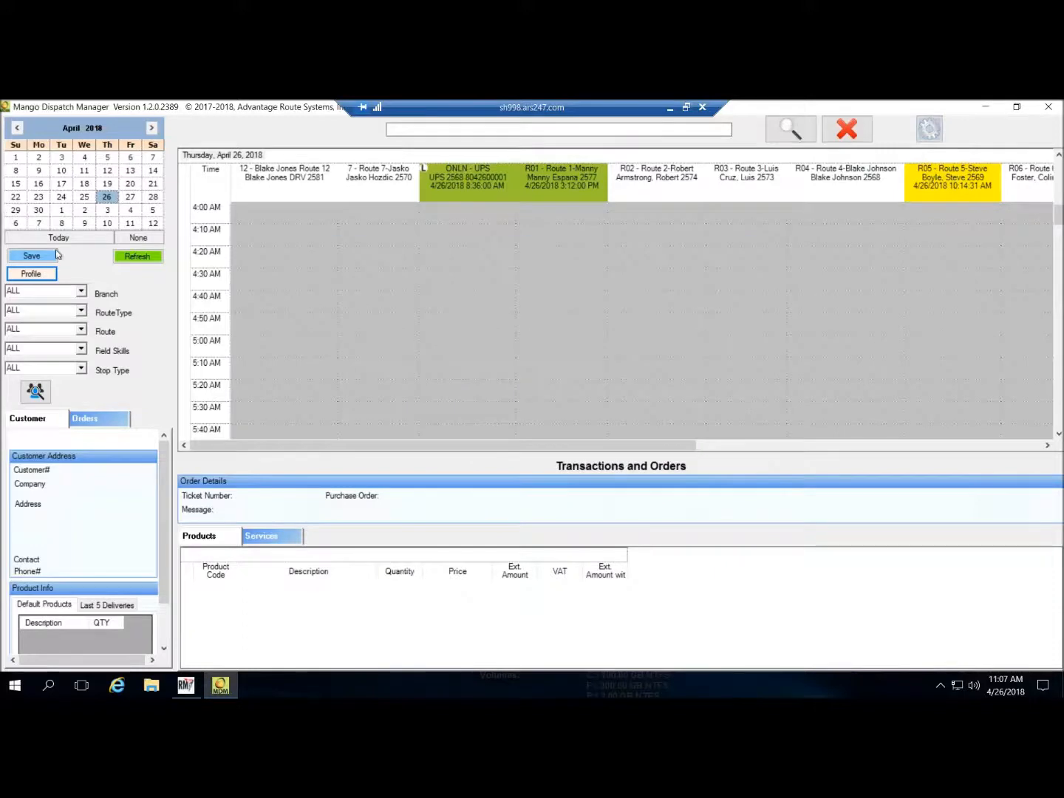
left_click(131, 256)
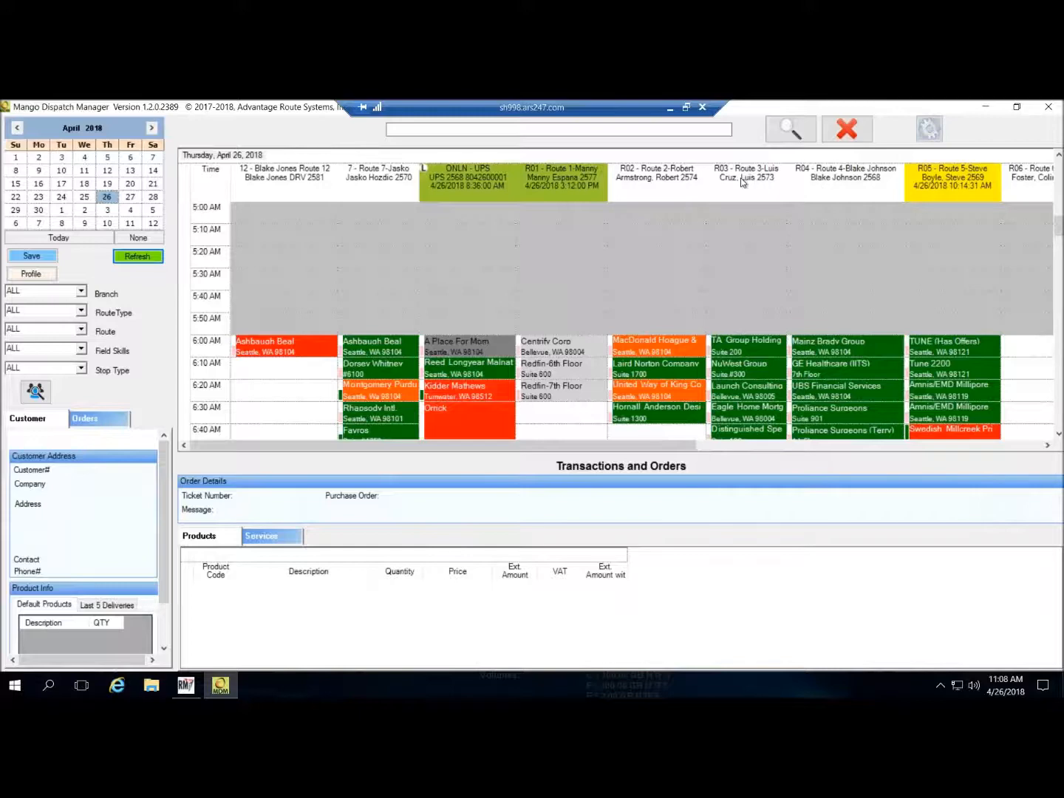
- Open the gear Settings dialog on its Colors tab
left_click(936, 134)
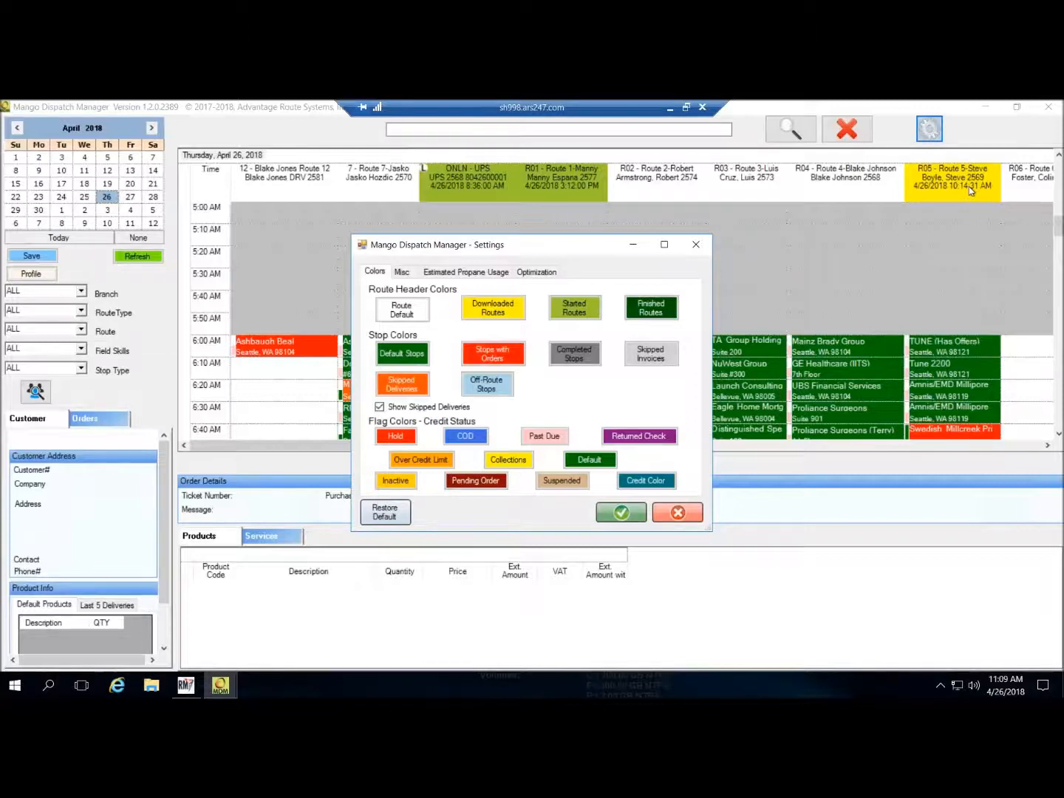
- Drag the Settings dialog up and to the left to uncover the schedule
left_click_drag(531, 241, 496, 176)
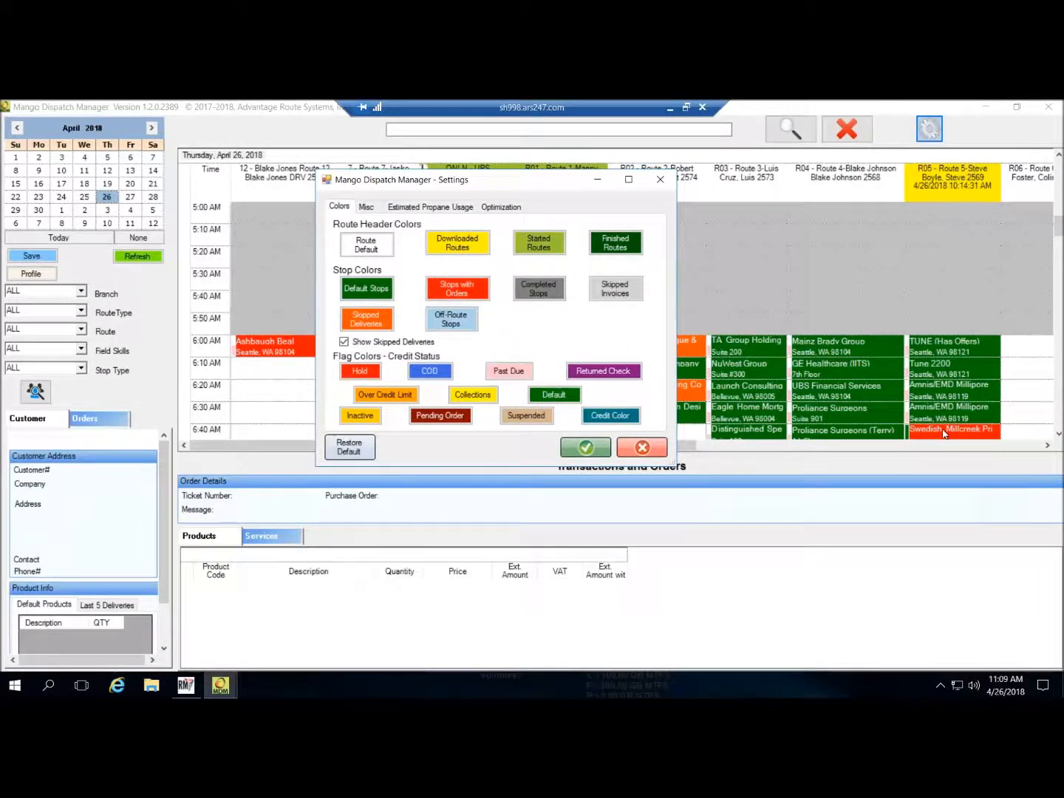
left_click_drag(517, 186, 243, 179)
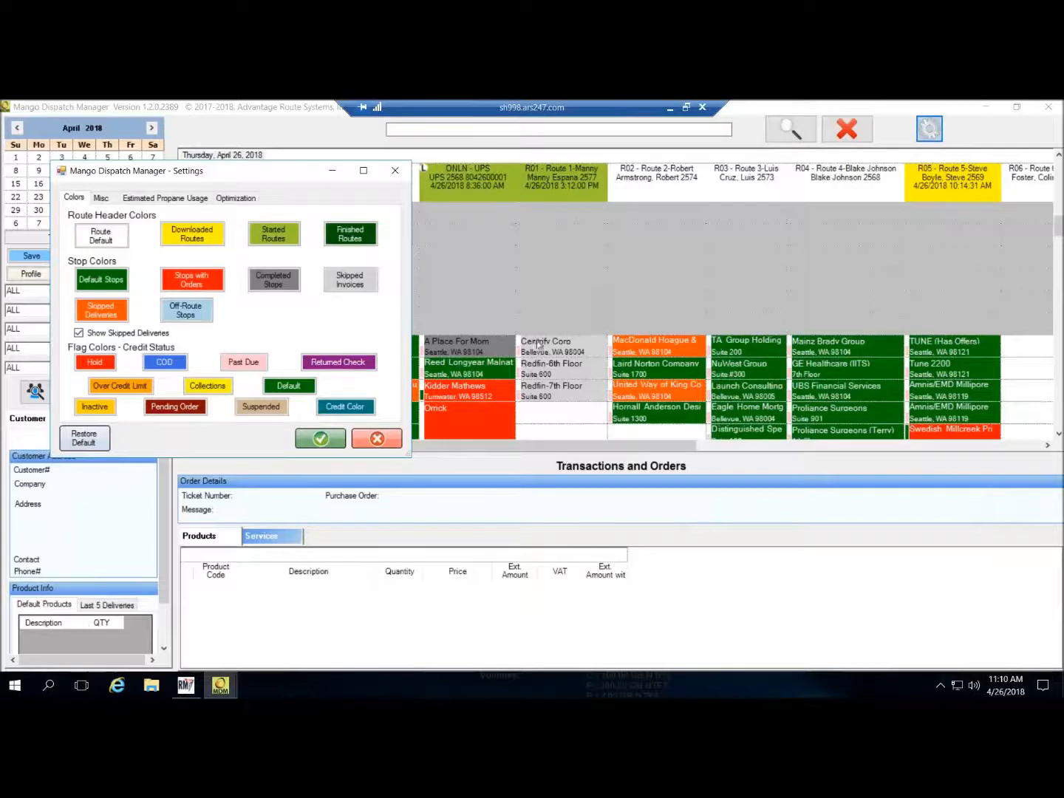
- Colour skipped invoices DarkRed and slide the Settings dialog further left
left_click(363, 284)
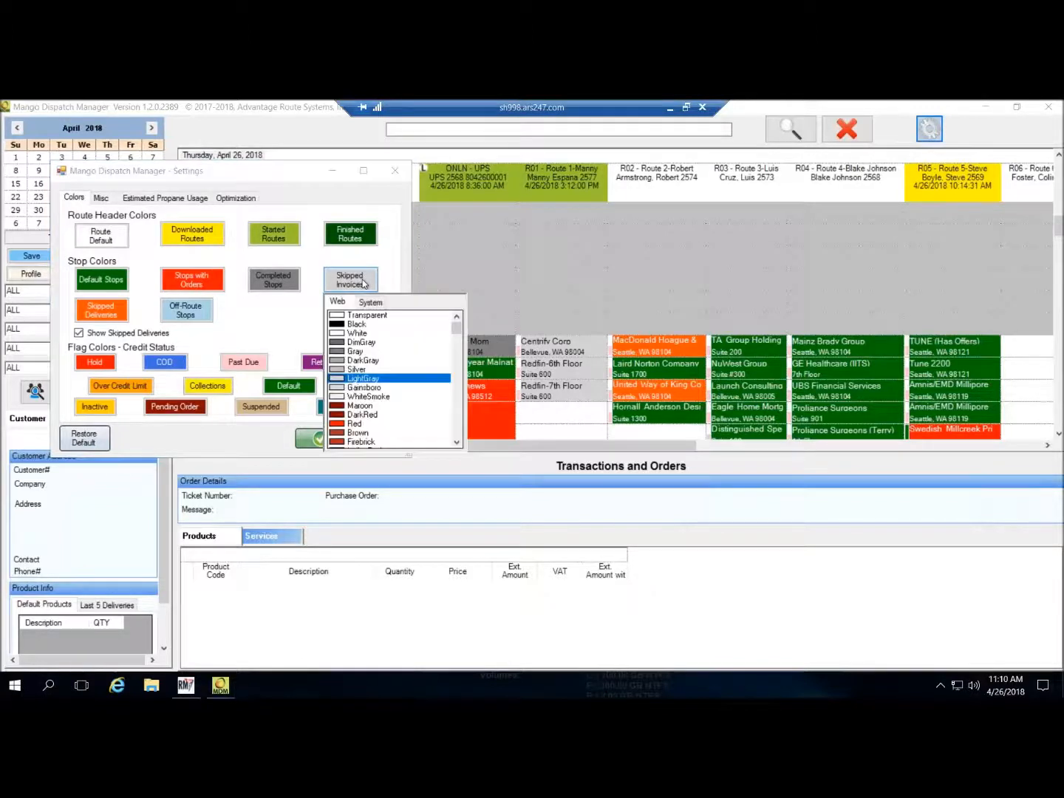
left_click(365, 414)
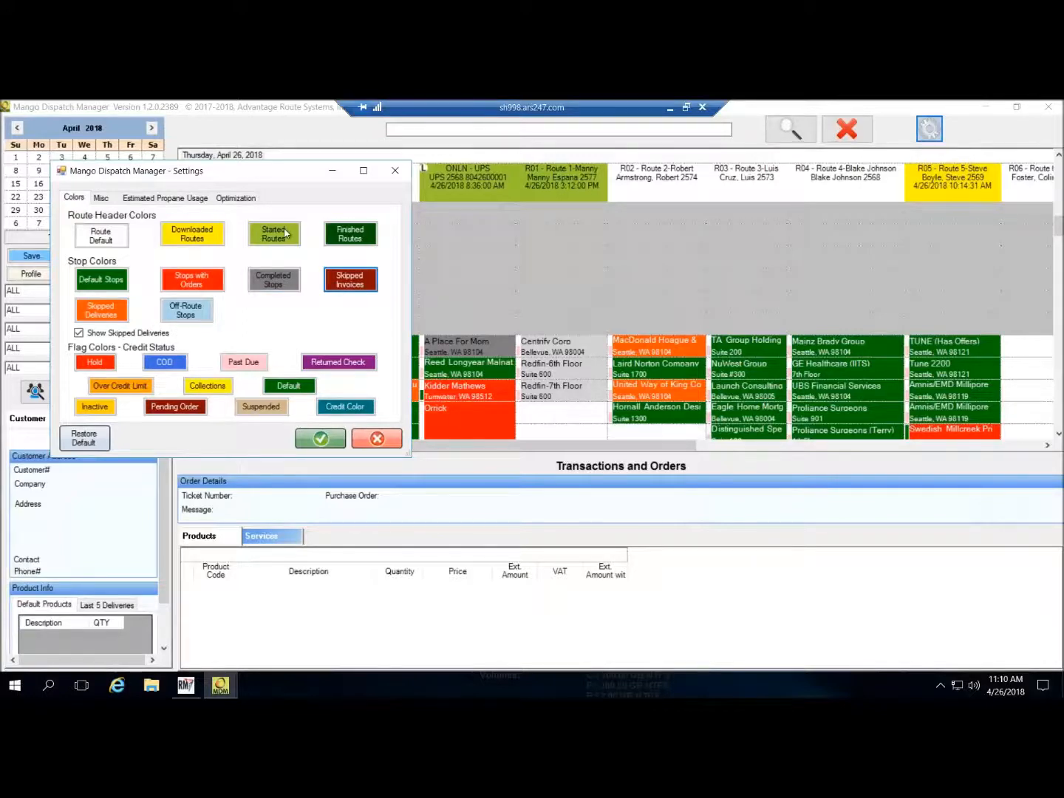
left_click_drag(270, 174, 196, 154)
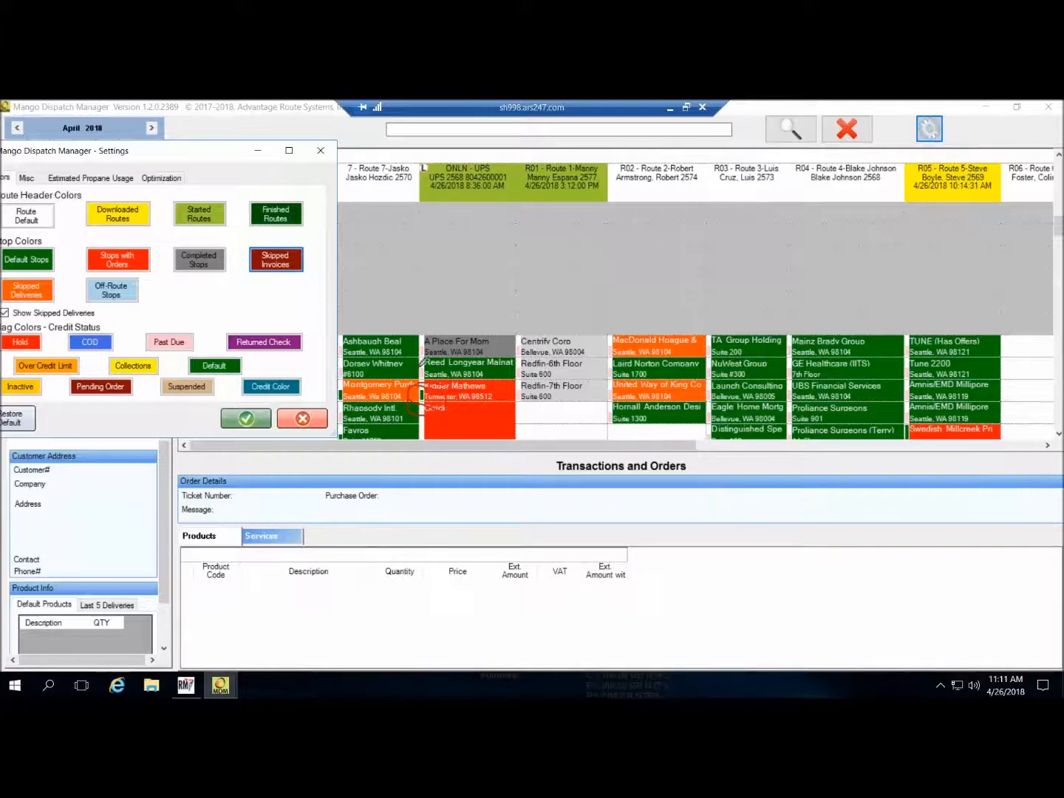
- Flag the A Place For Mom stop, move Settings off the calendar, and show the Misc settings
mouse_move(424, 343)
left_mouse_down()
mouse_move(410, 362)
mouse_move(436, 349)
mouse_move(408, 340)
left_mouse_up()
left_click_drag(212, 163, 214, 165)
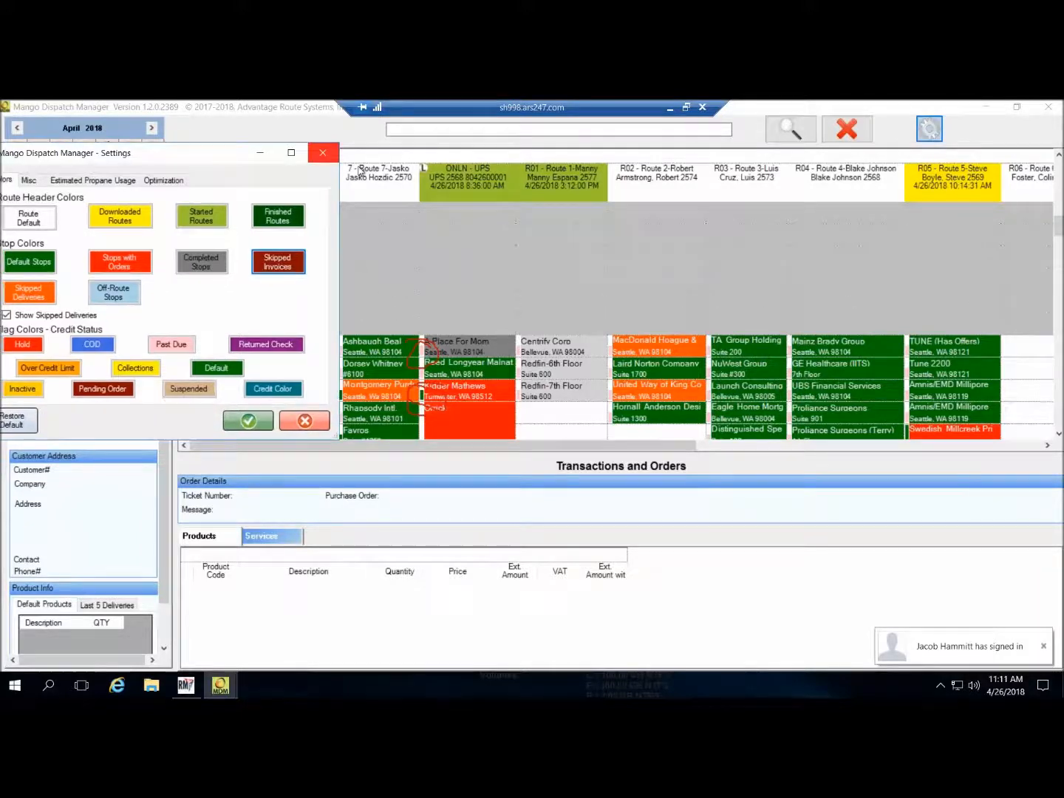
left_click_drag(132, 155, 260, 163)
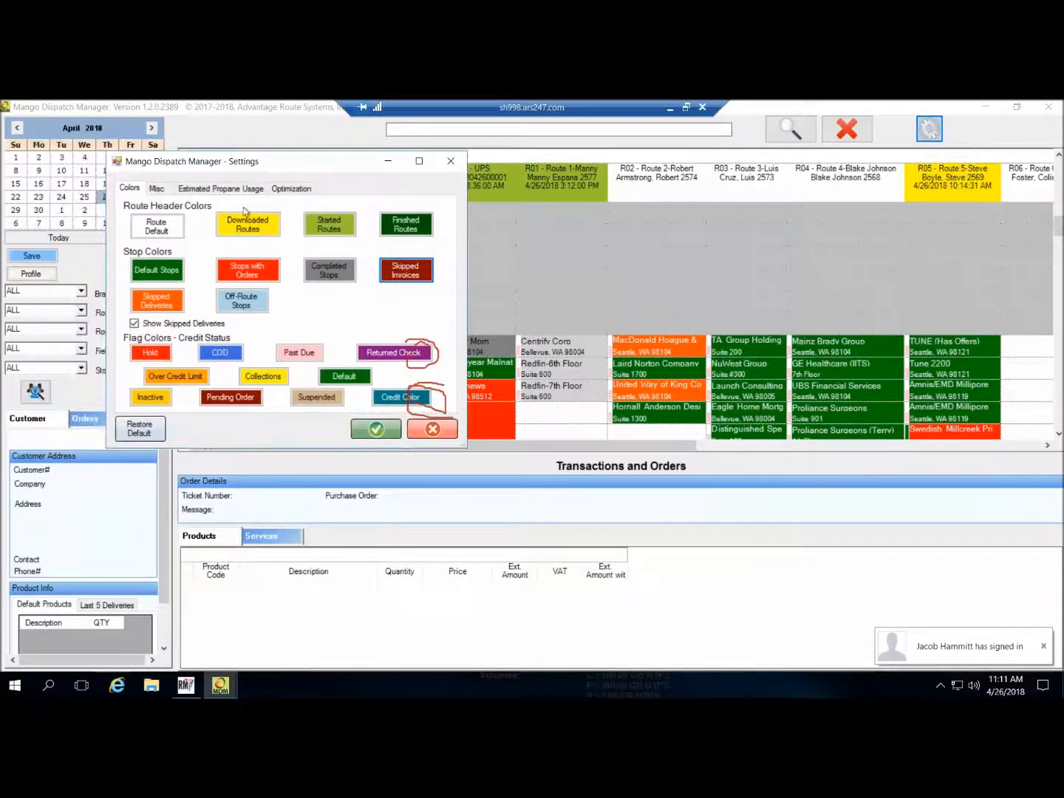
left_click(156, 189)
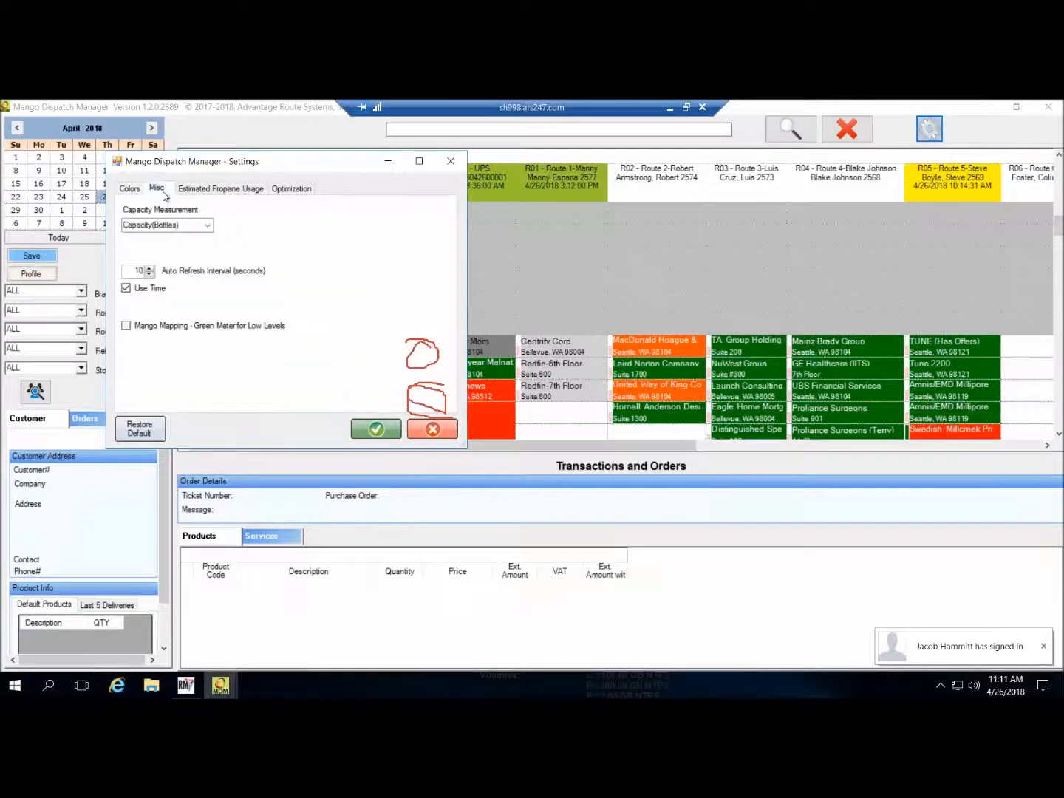
- Review the propane usage and route optimization settings, then turn on Use Time
left_click(217, 191)
left_click(294, 190)
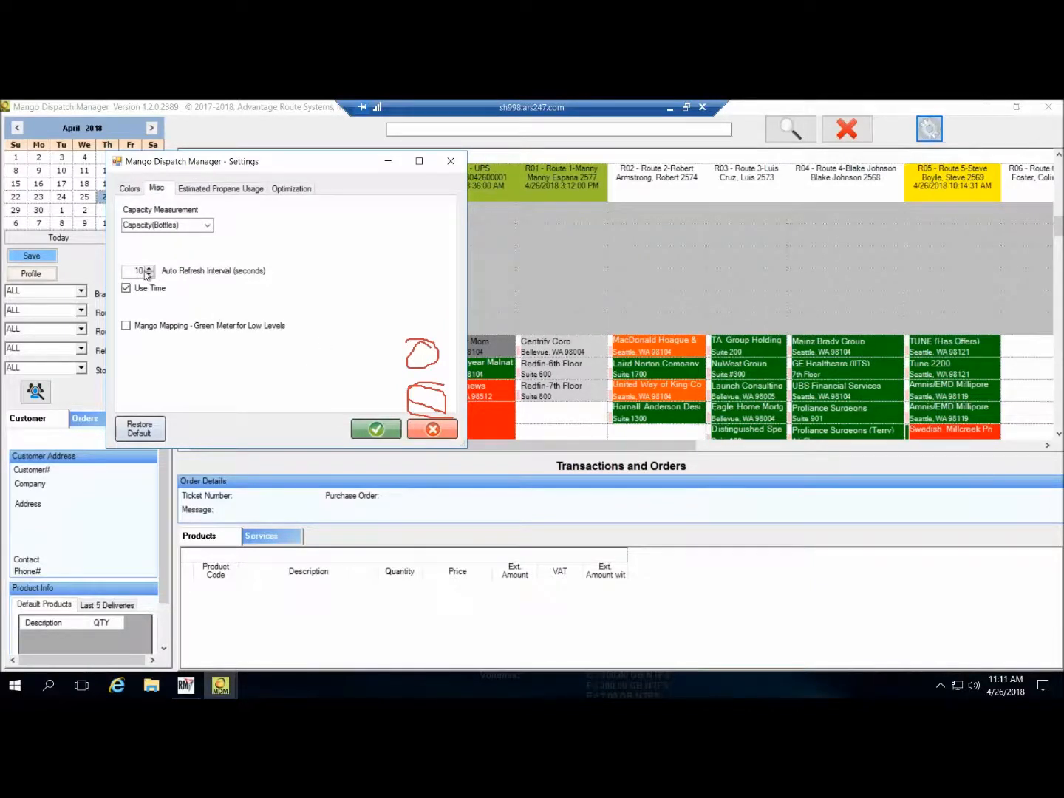
left_click(125, 289)
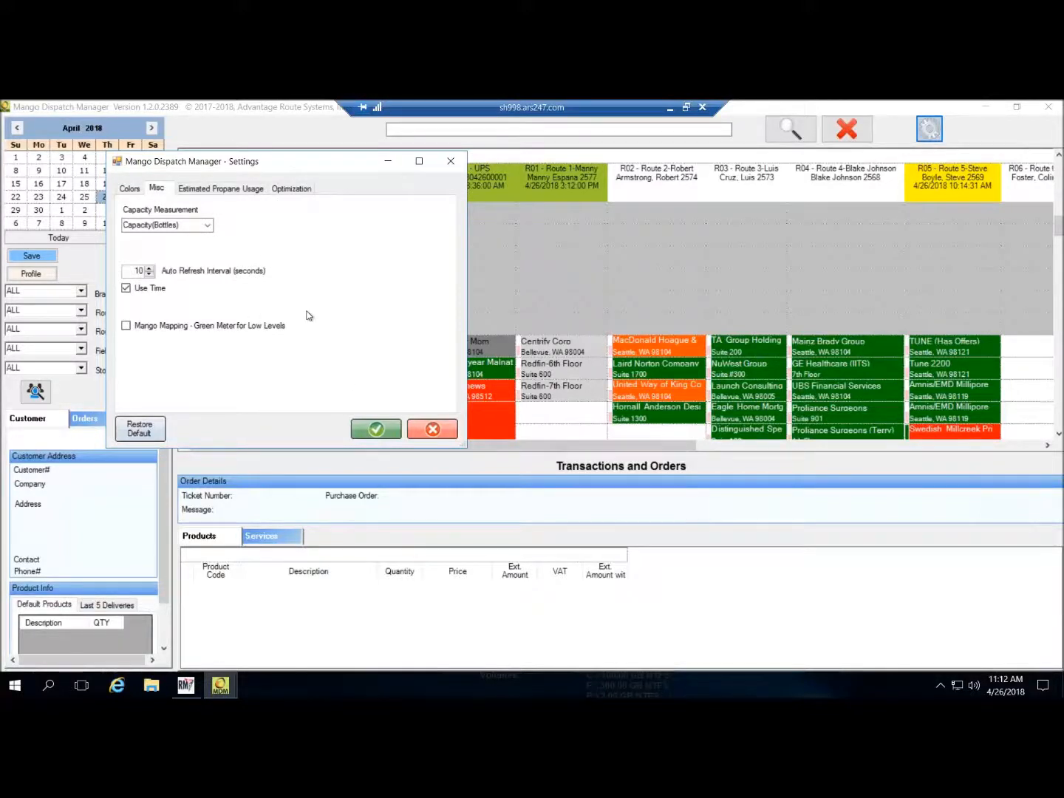
left_click(369, 429)
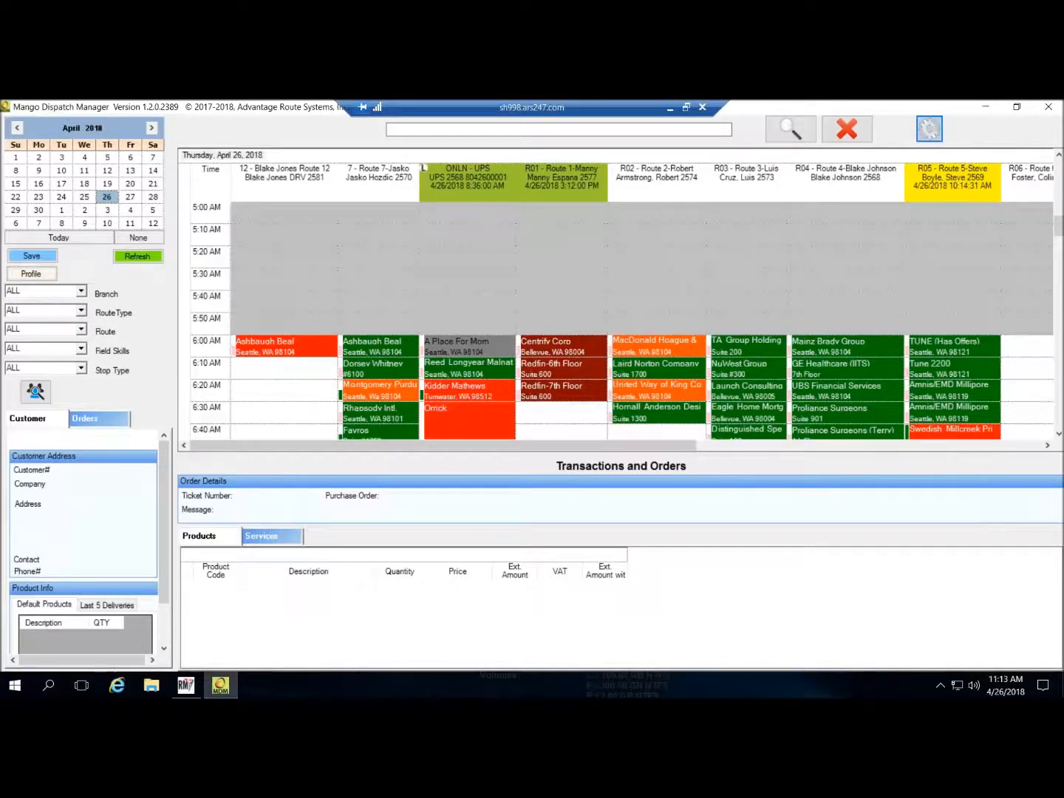
scroll(821, 400, "down", 2)
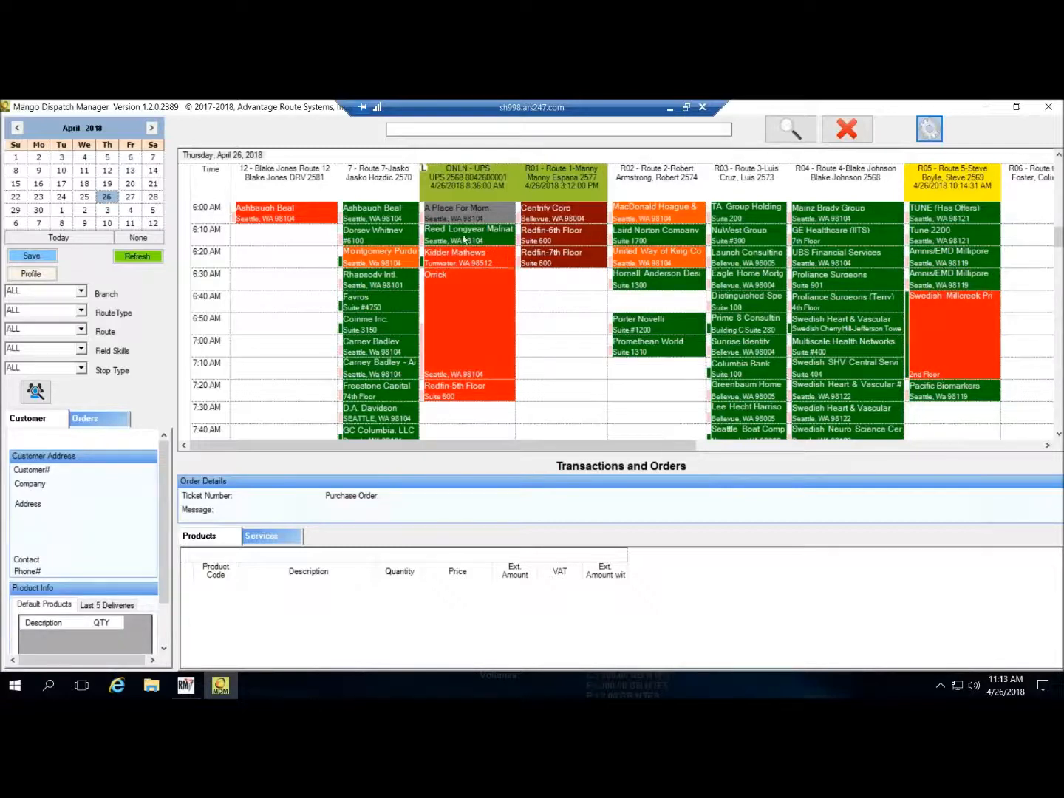
left_click(385, 241)
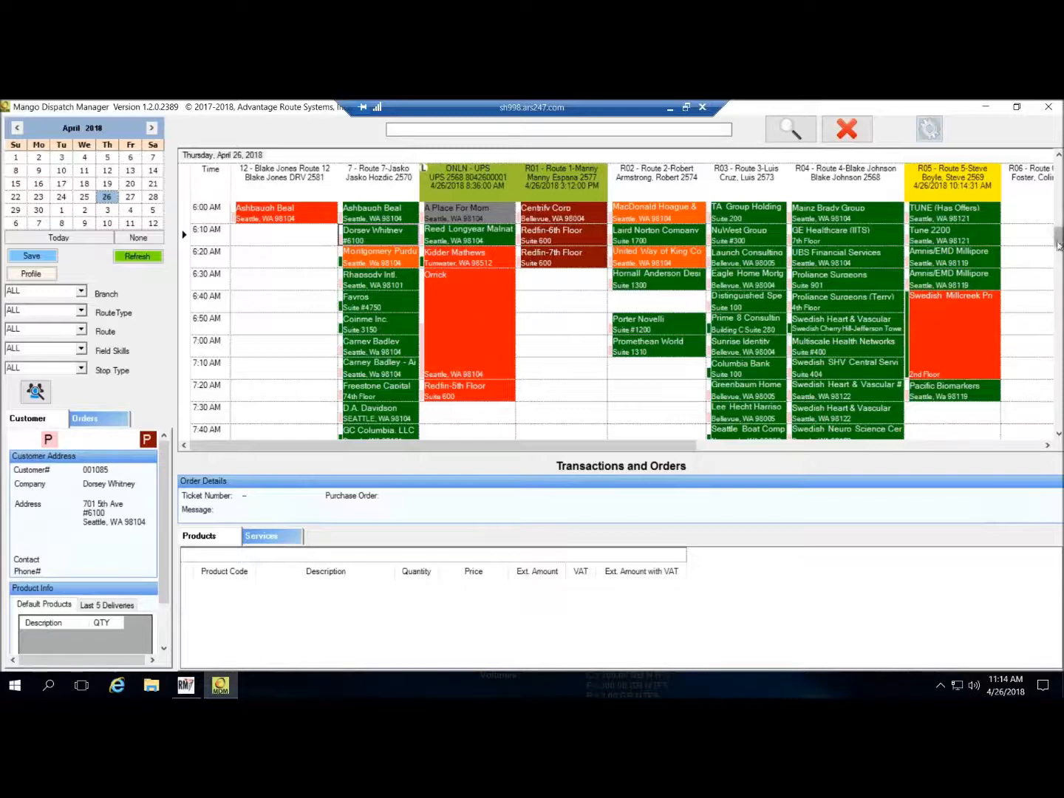
scroll(583, 298, "up", 4)
scroll(585, 299, "down", 2)
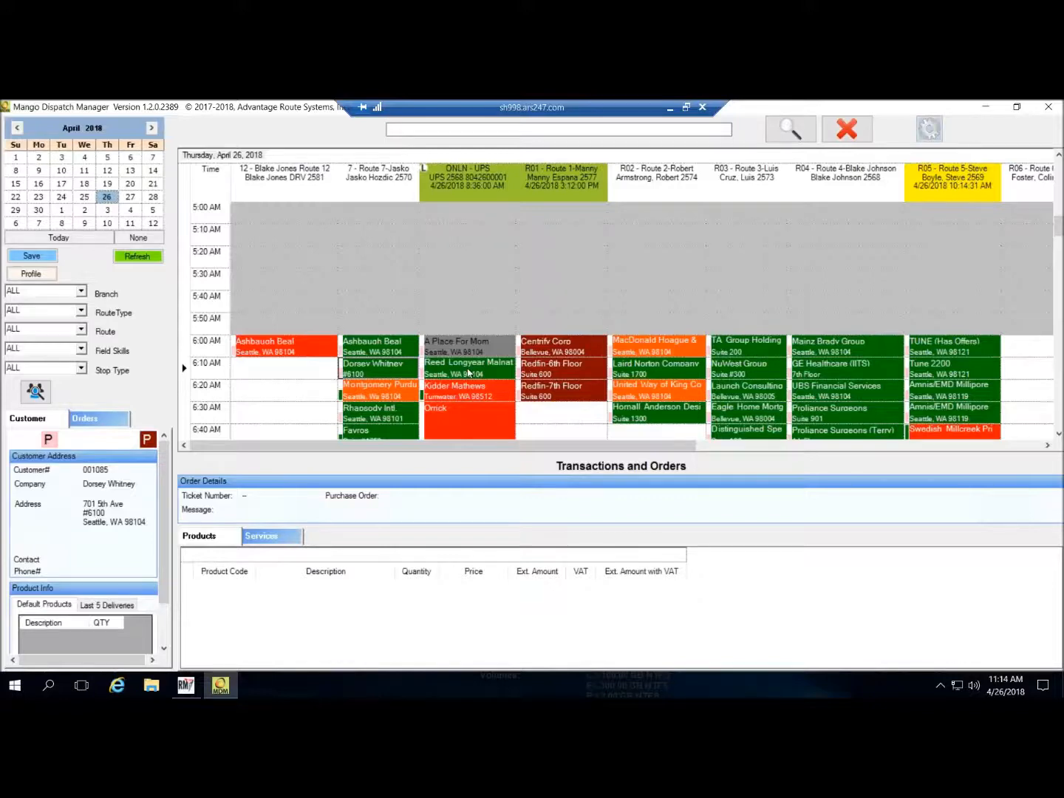
left_click_drag(467, 372, 595, 292)
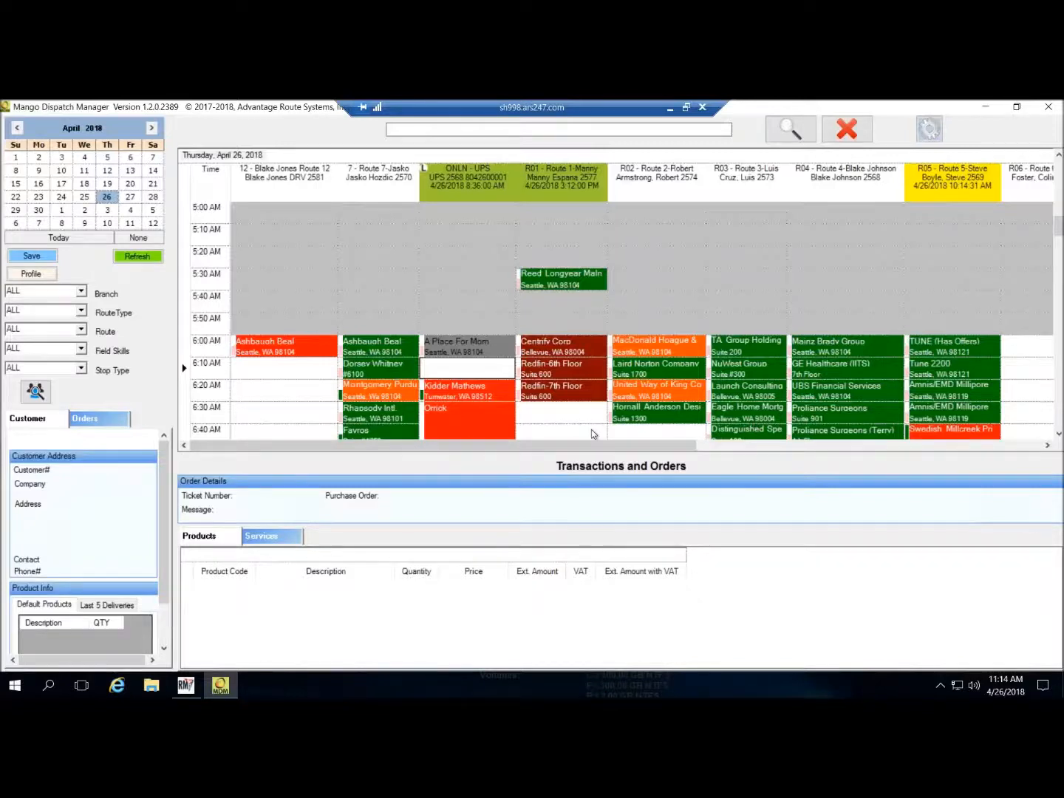
left_click(756, 414)
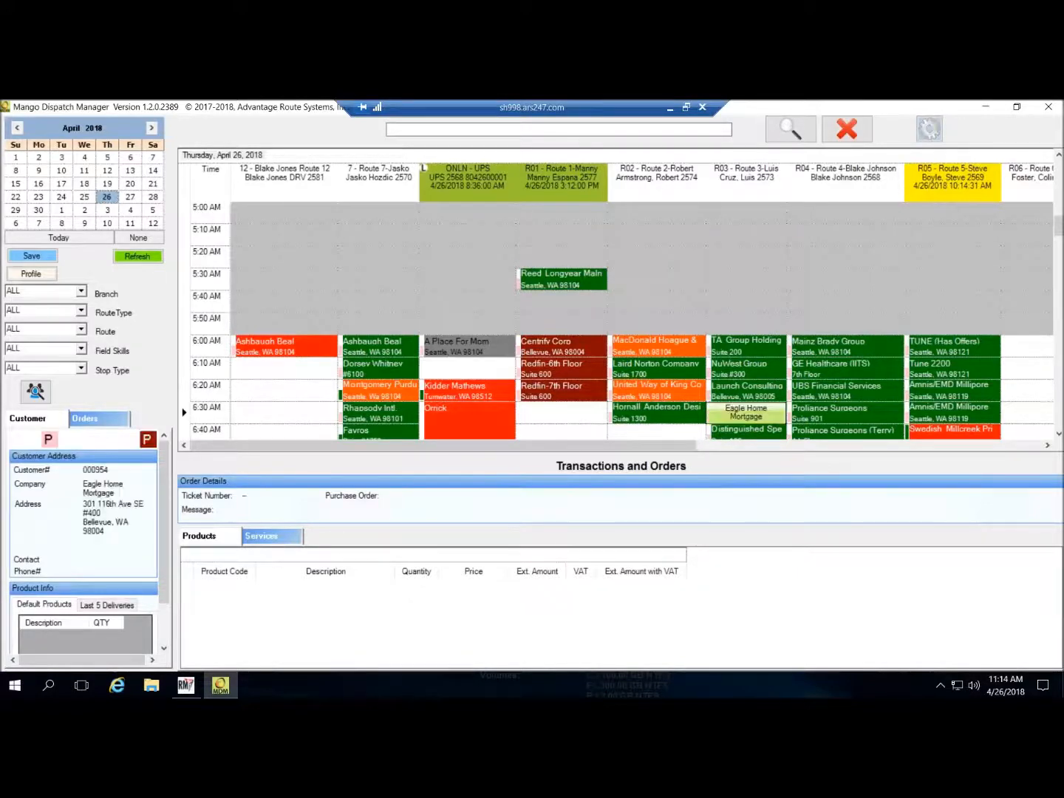
left_click_drag(755, 424, 760, 476)
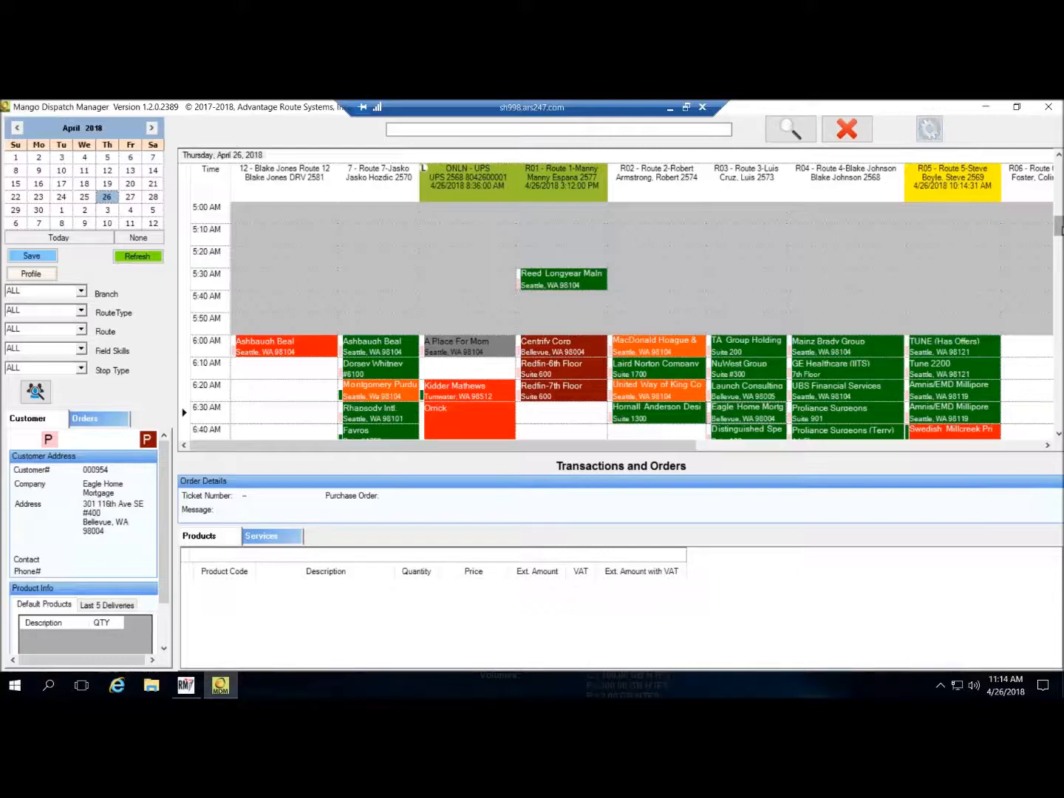
mouse_move(1059, 225)
left_mouse_down()
mouse_move(1059, 250)
mouse_move(1059, 236)
left_mouse_up()
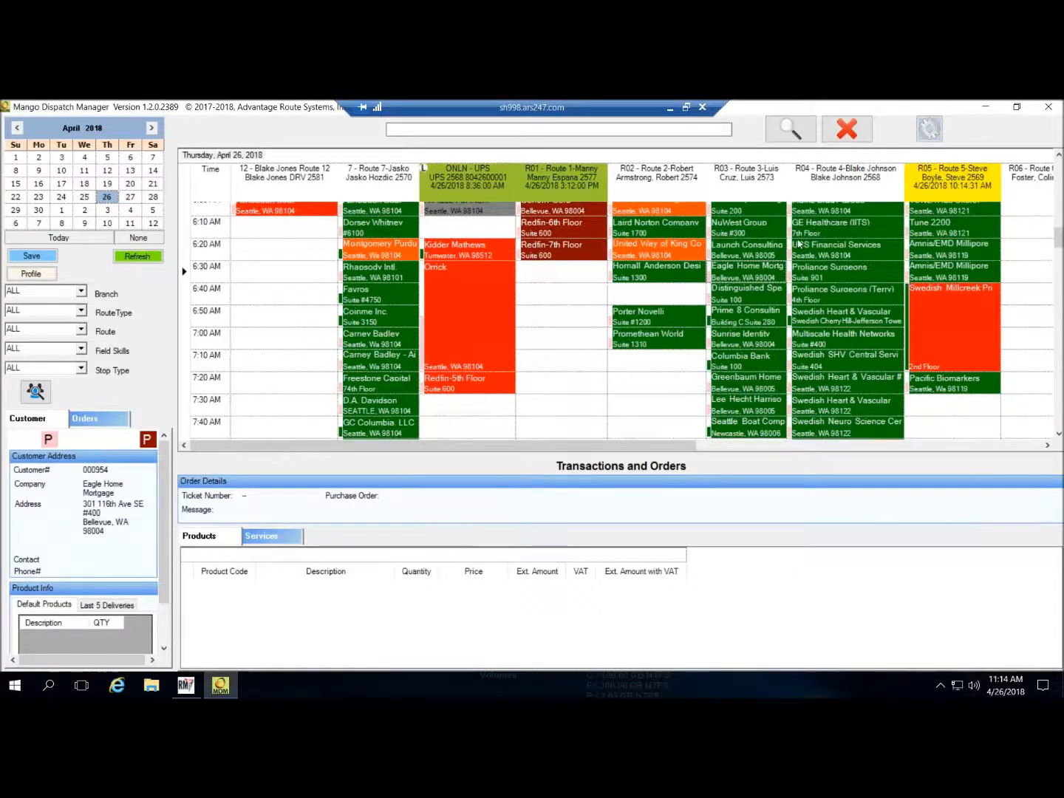
left_click(764, 275)
left_click(755, 272)
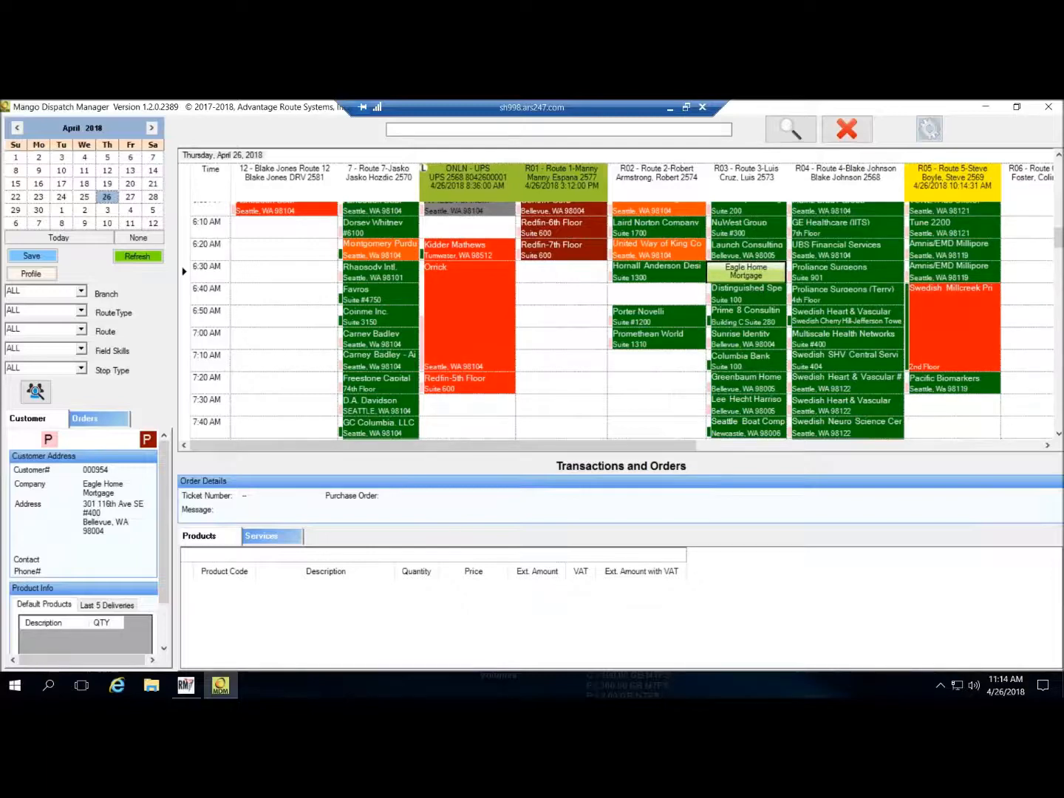
left_click_drag(762, 282, 759, 416)
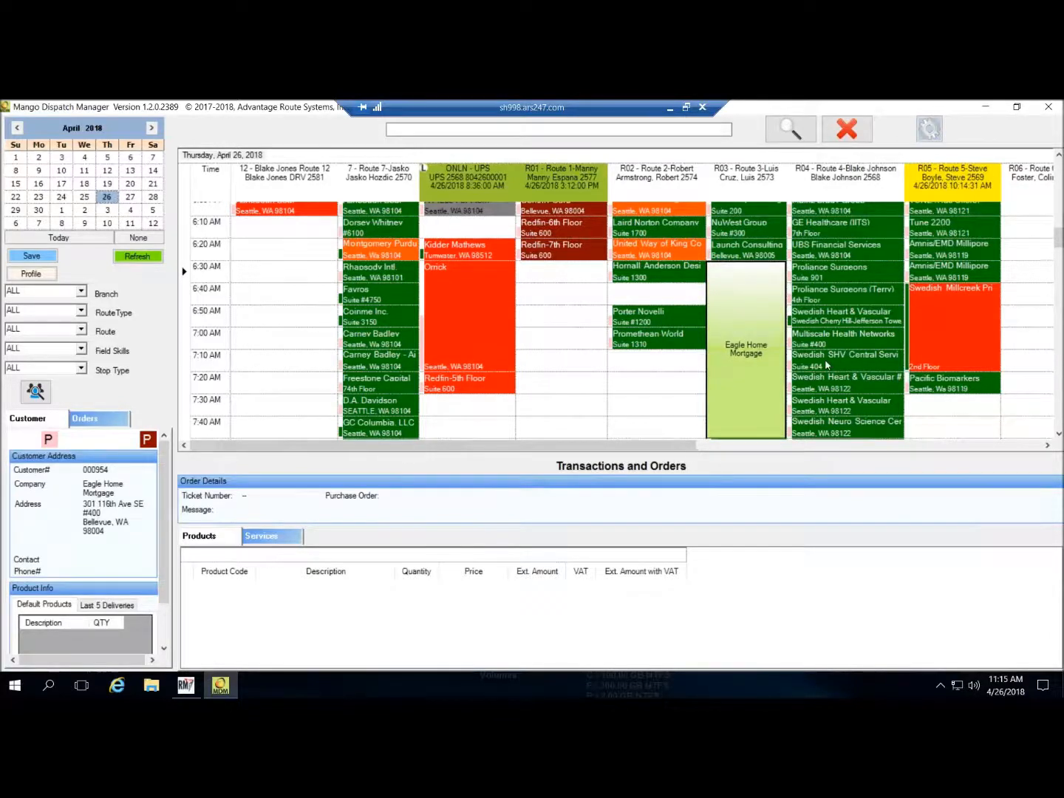
- Commit the resize and shift Route 3's Distinguished Specialty through Columbia Bank stops to 8:10 AM
left_click(640, 369)
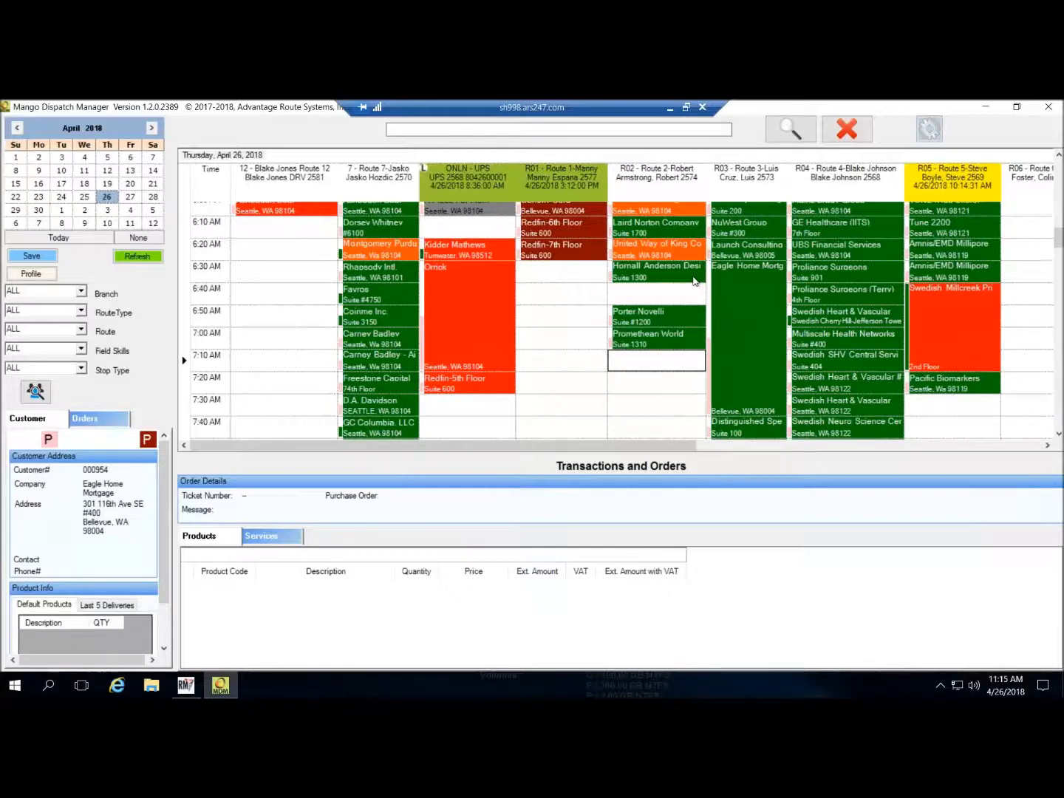
scroll(812, 384, "down", 1)
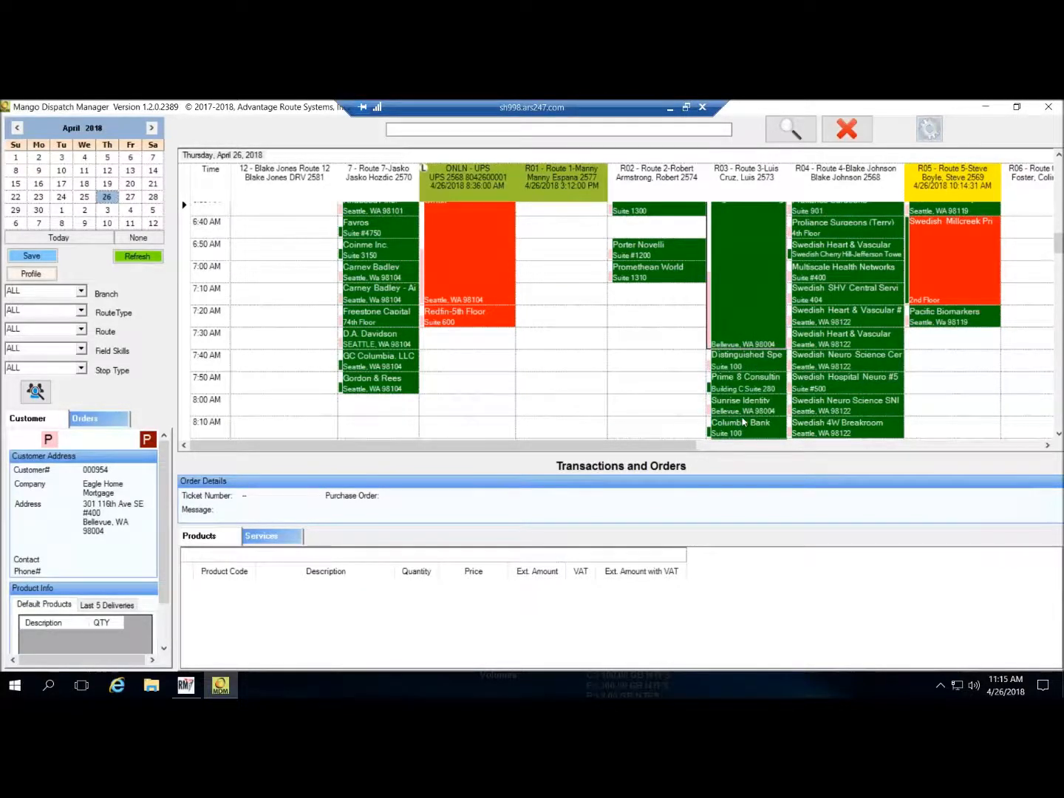
left_click(743, 363)
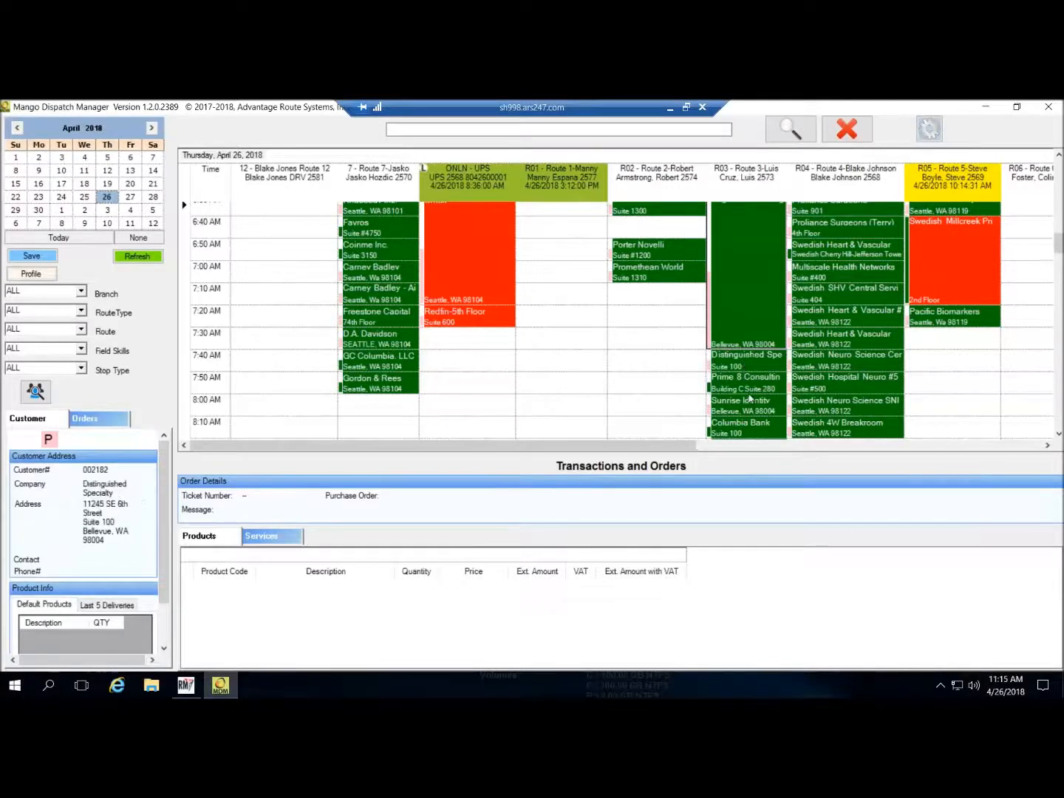
left_click_drag(750, 430, 750, 377)
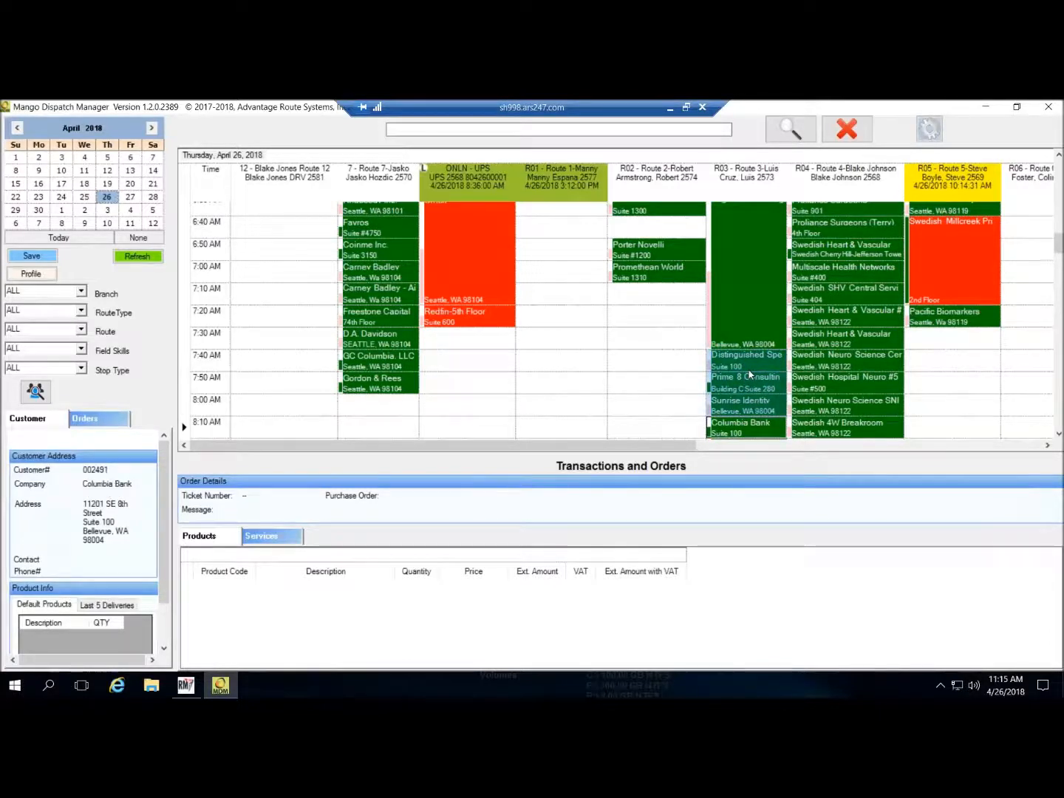
left_click_drag(754, 445, 753, 436)
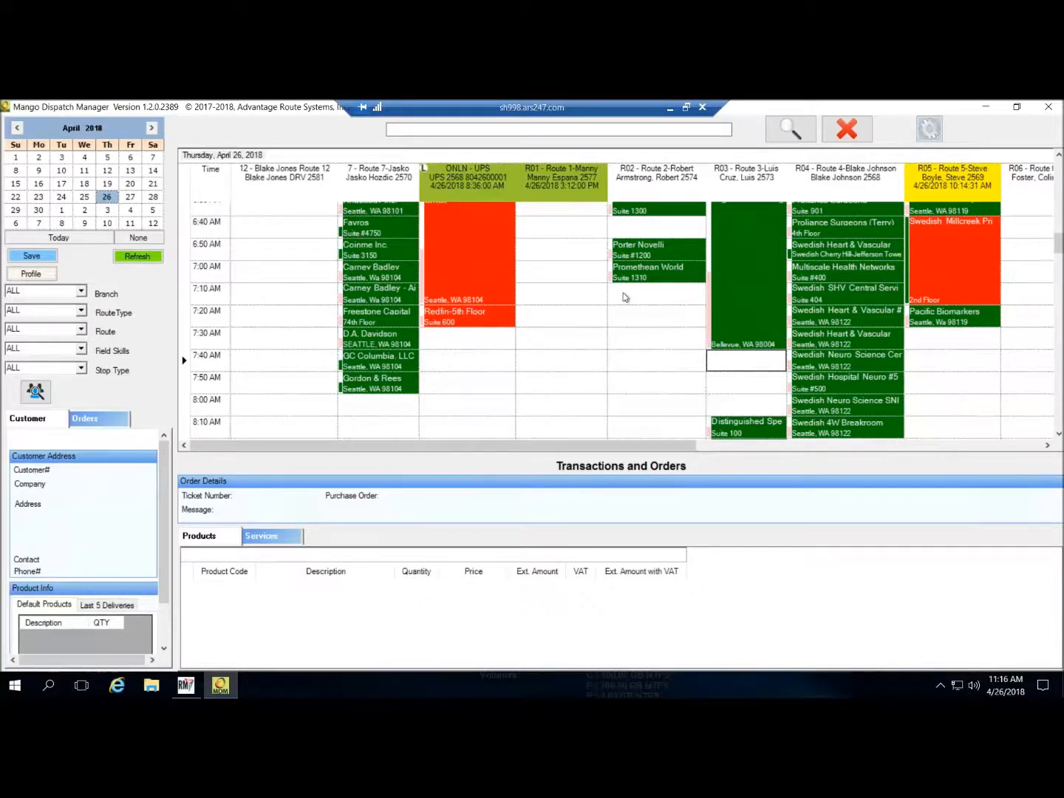
- Scroll across the route board, then bring up the empty Customer Lookup window
left_click_drag(658, 448, 582, 456)
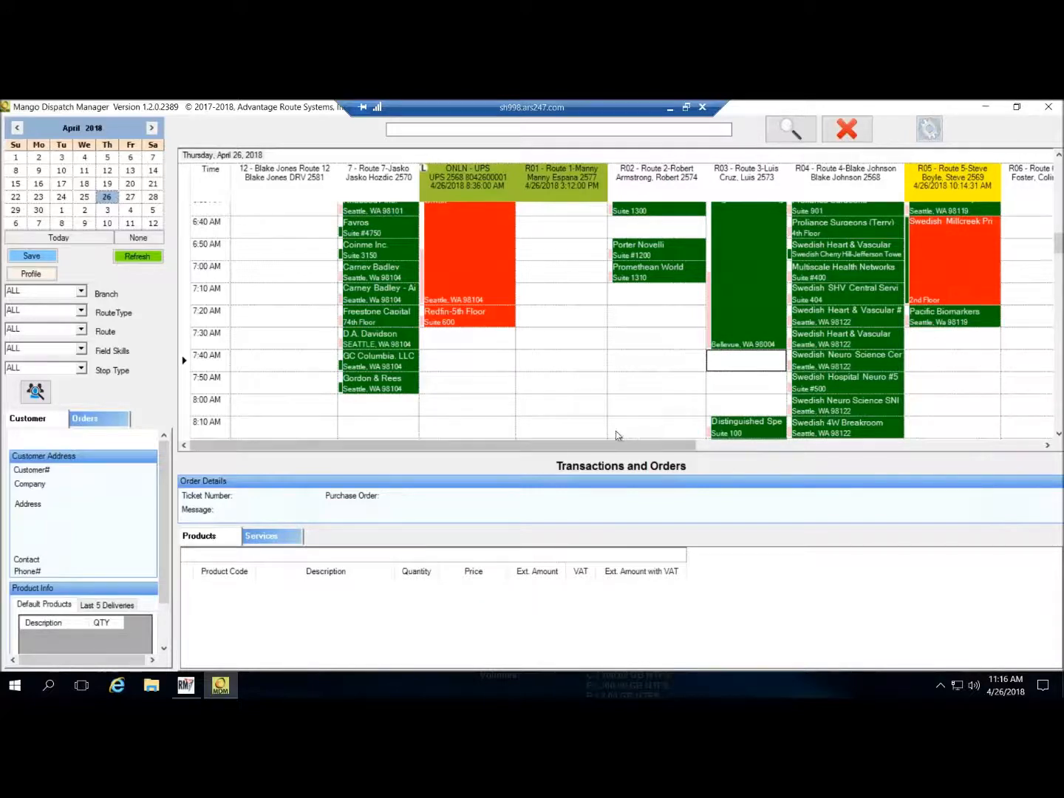
mouse_move(1058, 256)
left_mouse_down()
mouse_move(1059, 343)
mouse_move(1062, 243)
left_mouse_up()
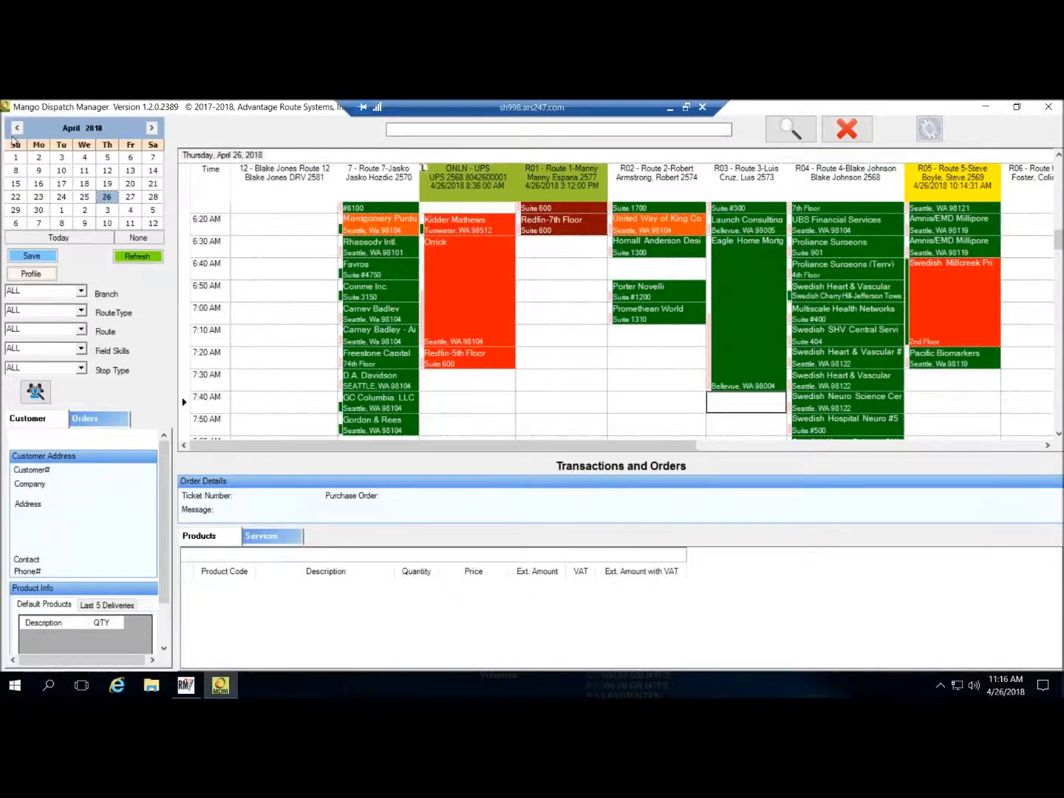
left_click(36, 392)
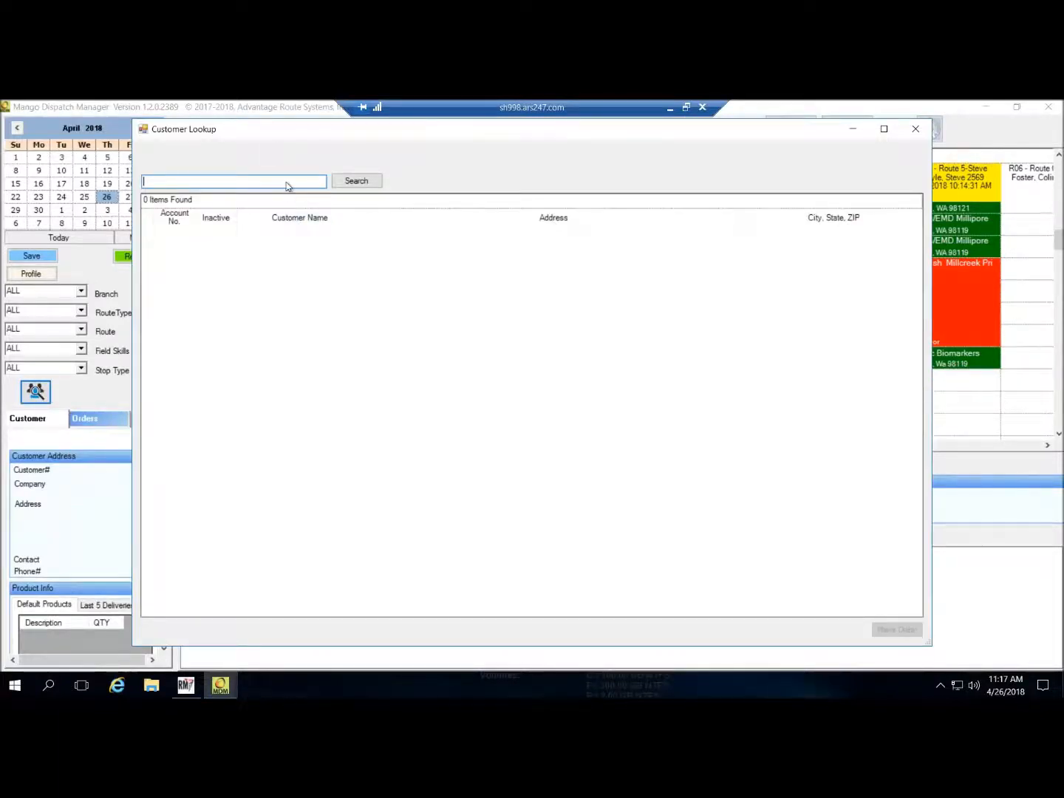
- Search customers for 'laco' and start a delivery order for Guild Mortgage Tacoma
type("lac")
type("o")
left_click(359, 184)
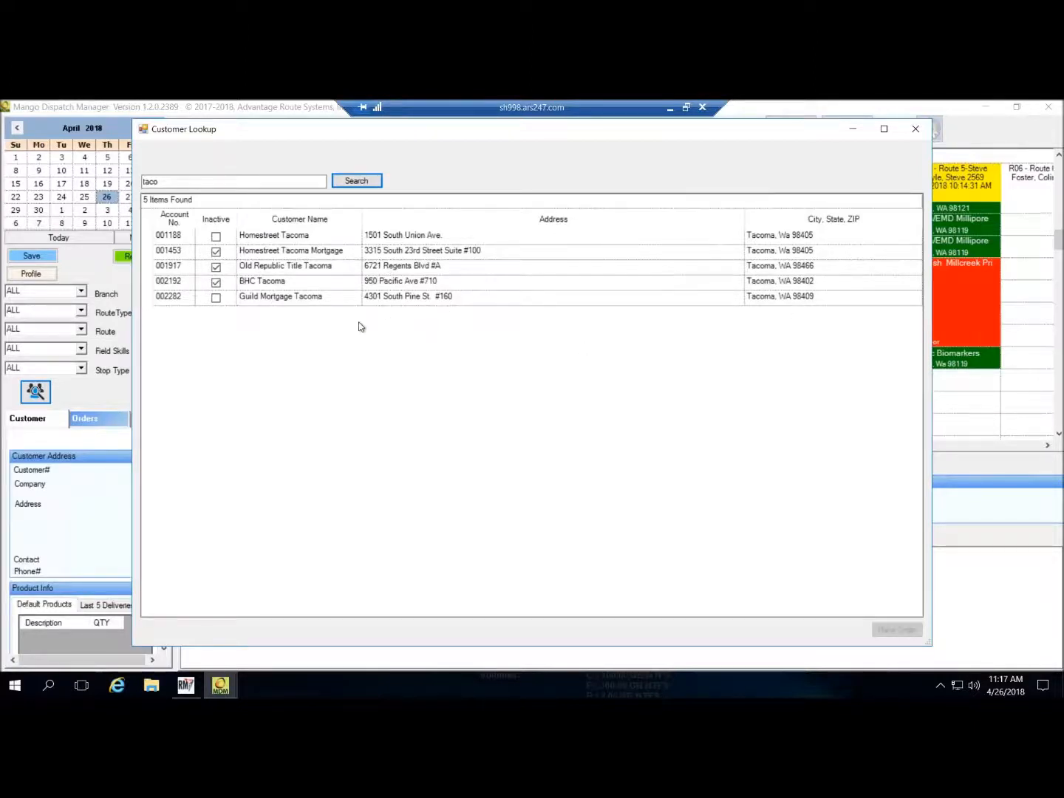
double_click(296, 297)
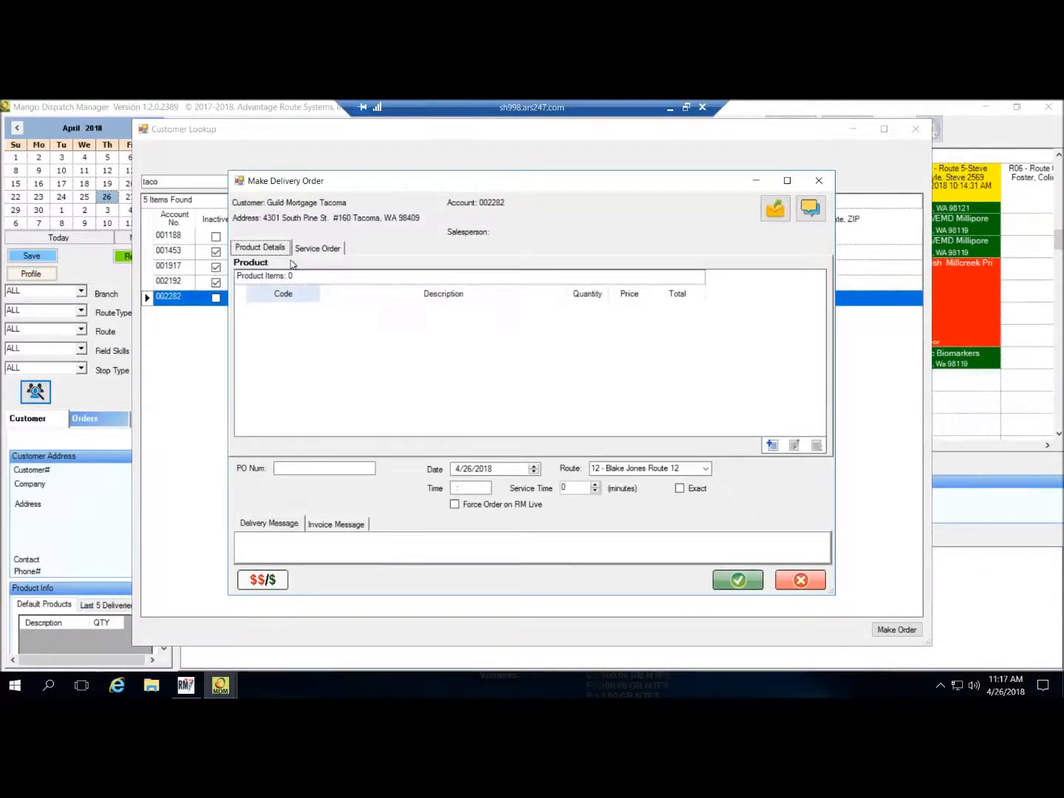
- Show the Service Order equipment list and select the Type cell of Keurig serial F0062169
left_click(321, 249)
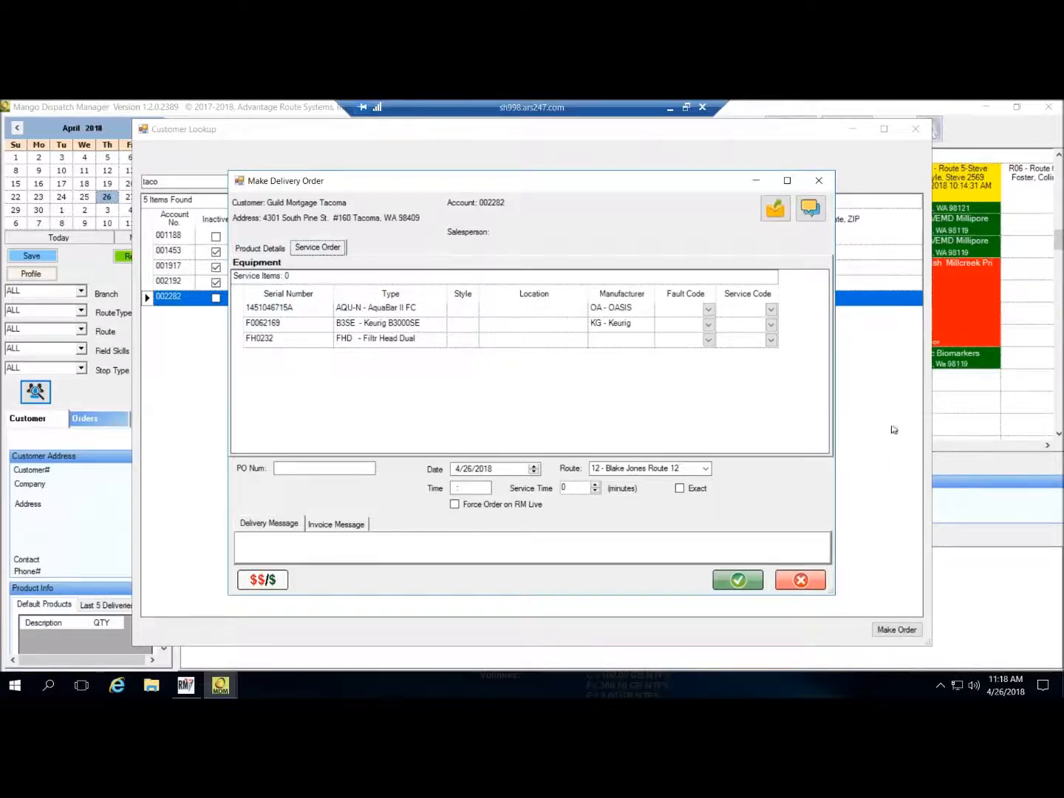
left_click(400, 330)
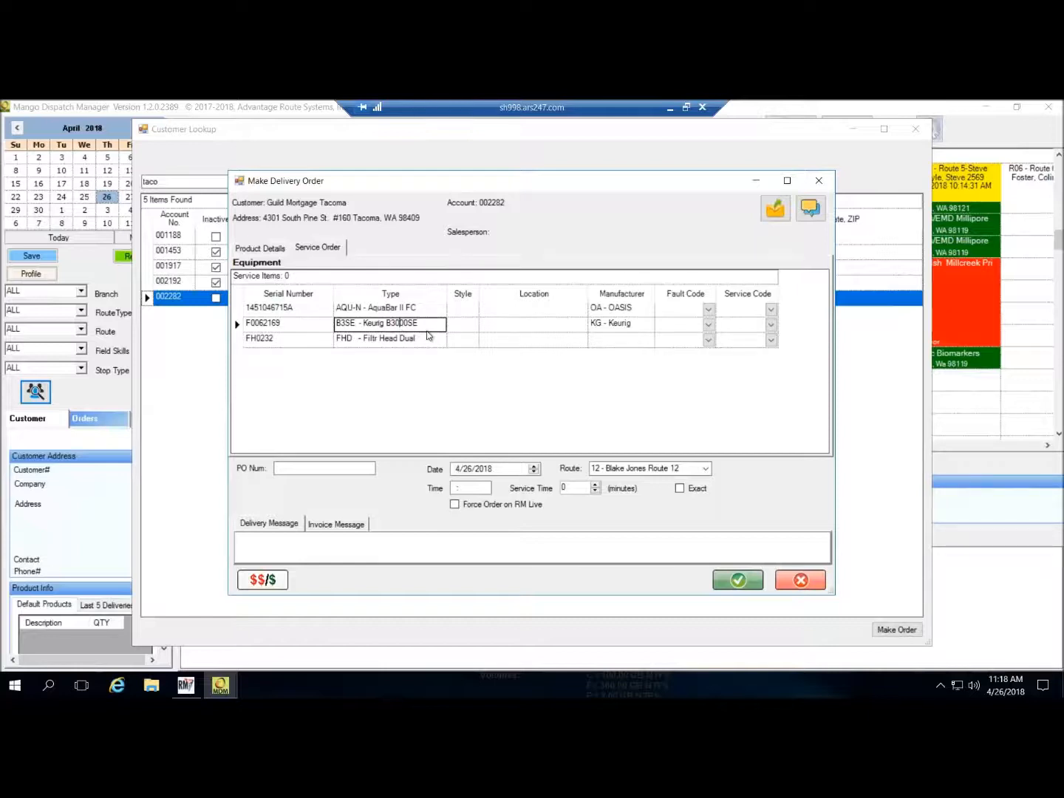
- Set the Keurig B3000SE line's fault code to NH (Does not get hot), then switch to RM Enterprise
left_click(708, 326)
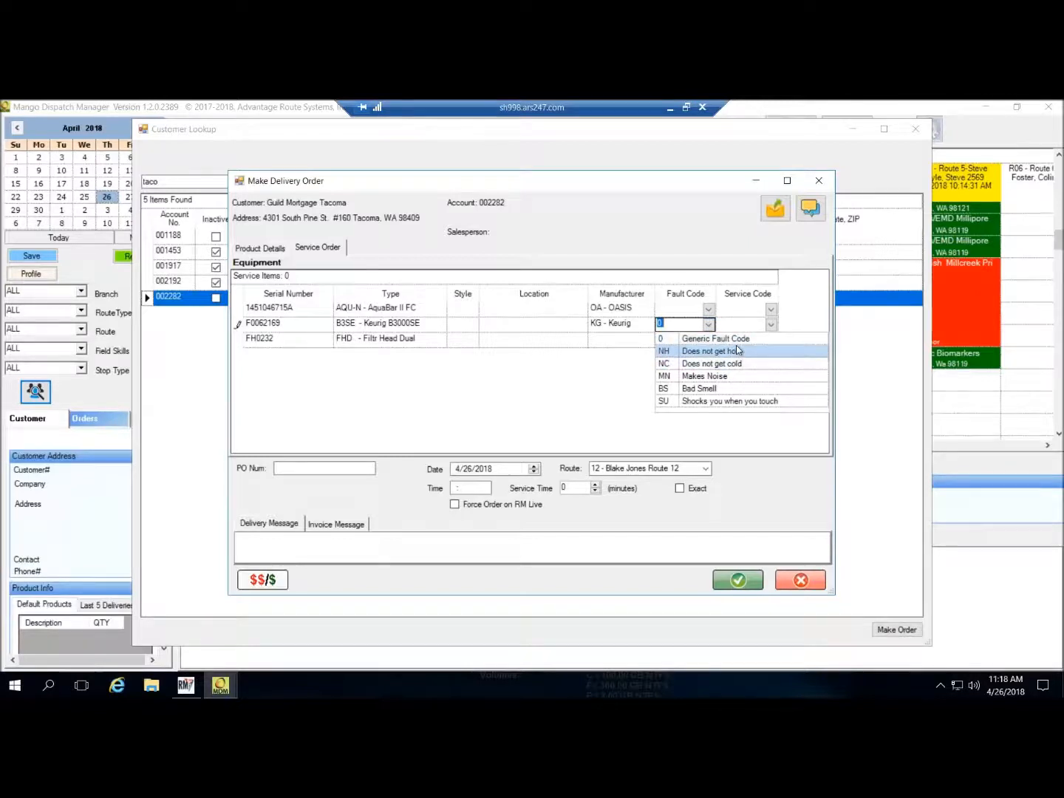
left_click(736, 350)
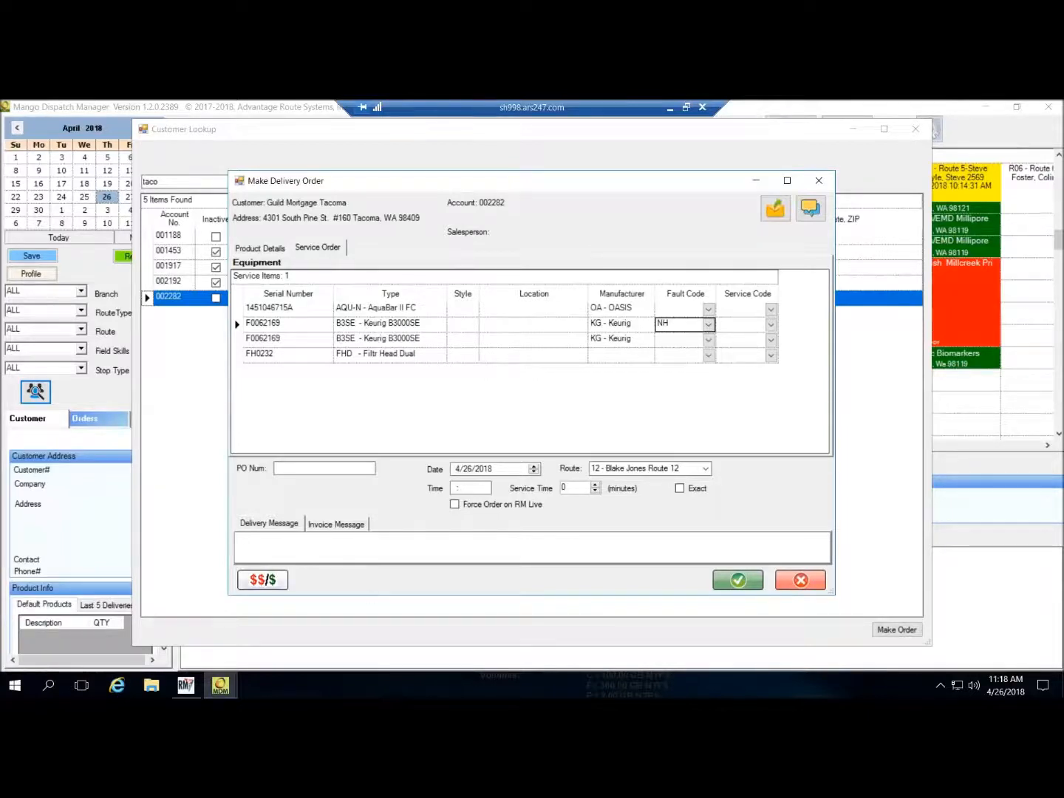
left_click(191, 687)
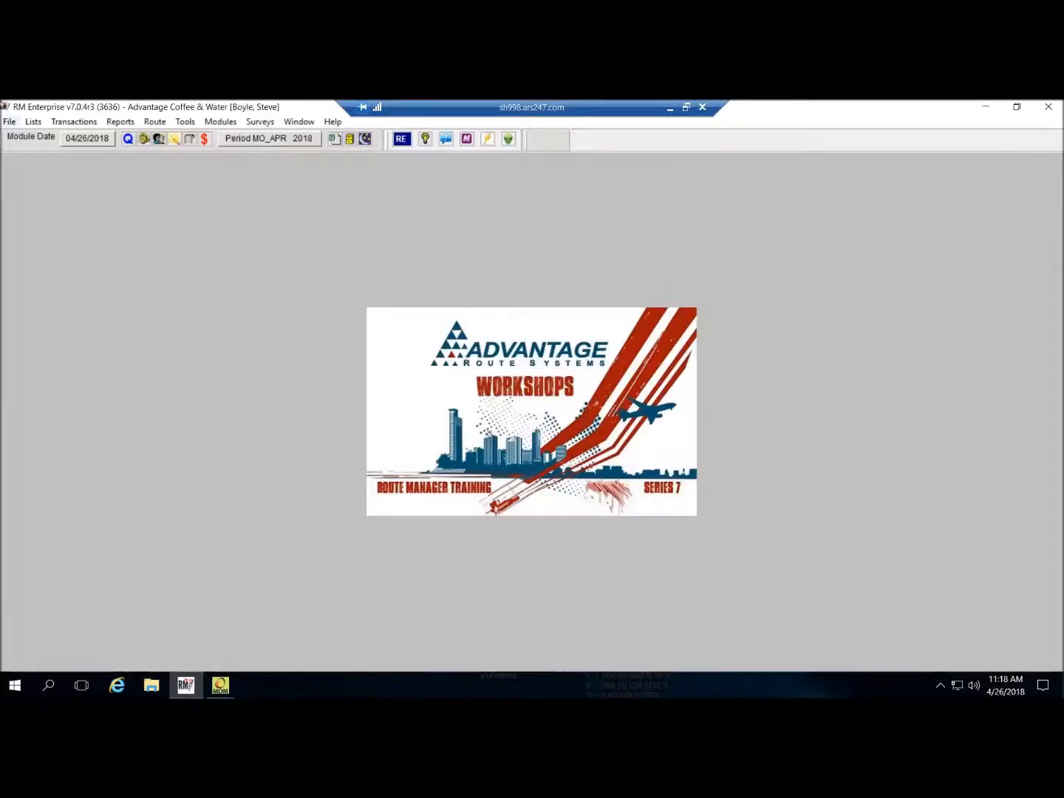
- Check Lists > Equipment for Equipment Service Codes and Equipment Faults, then head back to Mango Dispatch Manager
left_click(37, 124)
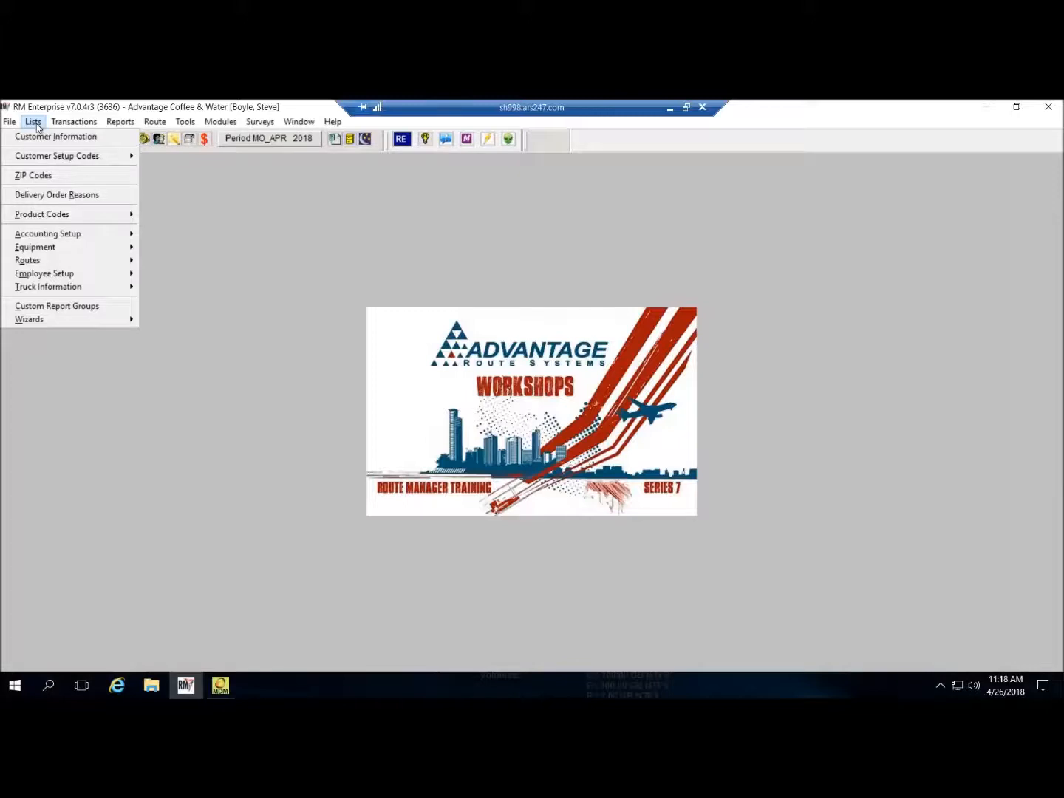
mouse_move(69, 247)
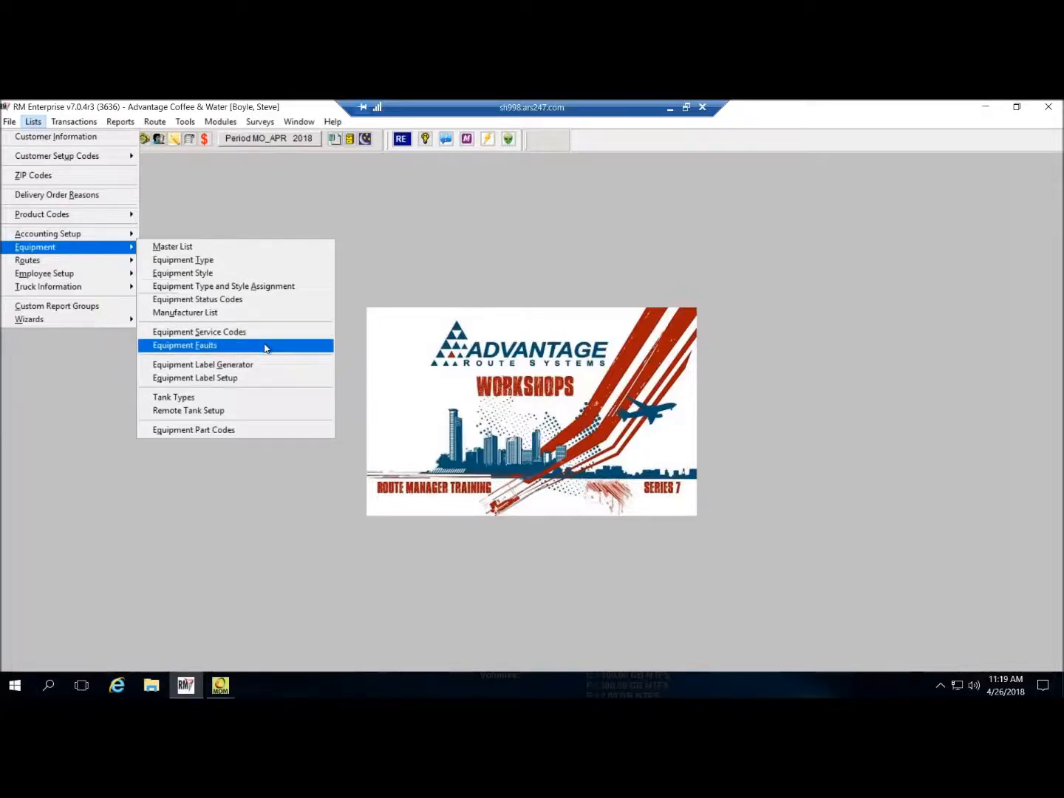
left_click(222, 685)
mouse_move(235, 661)
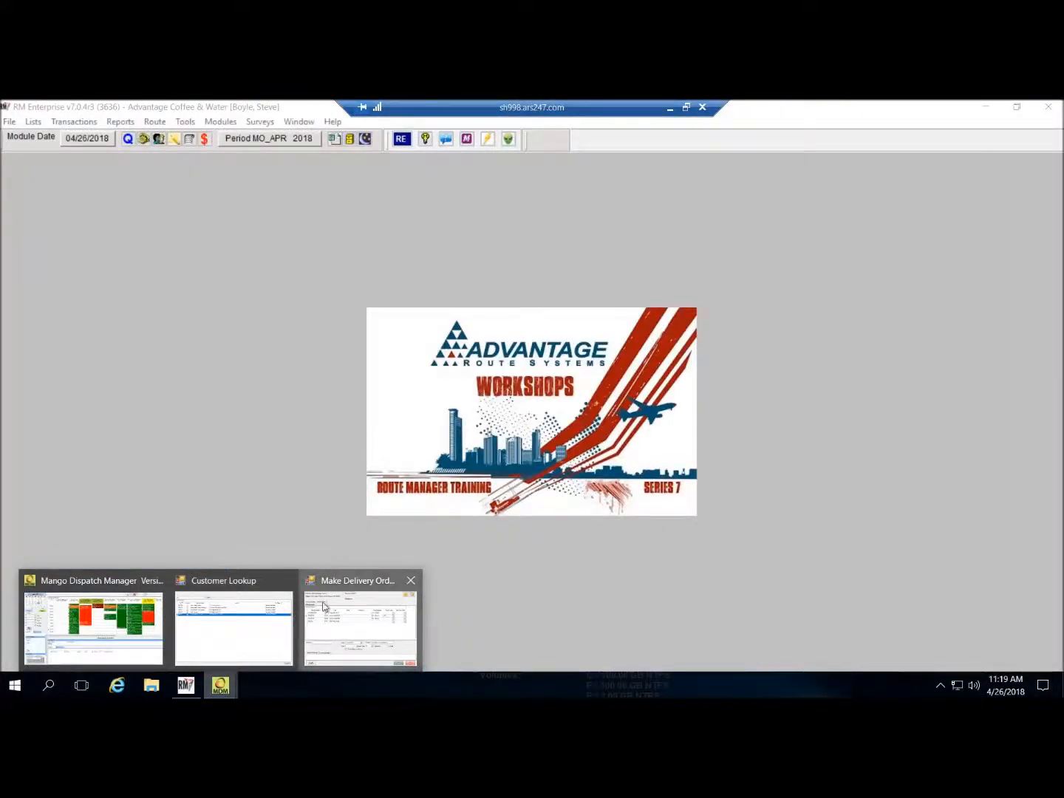
- Restore the delivery order and set the next Keurig line's fault code to BS (Bad Smell)
left_click(322, 607)
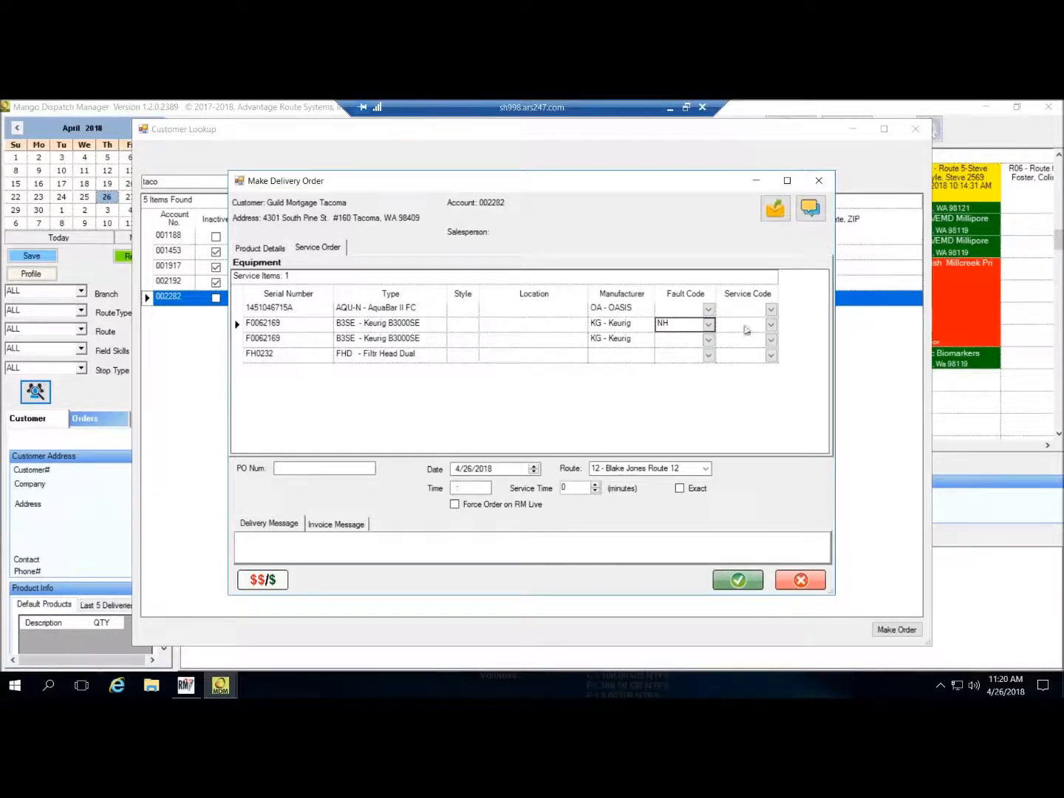
left_click(709, 340)
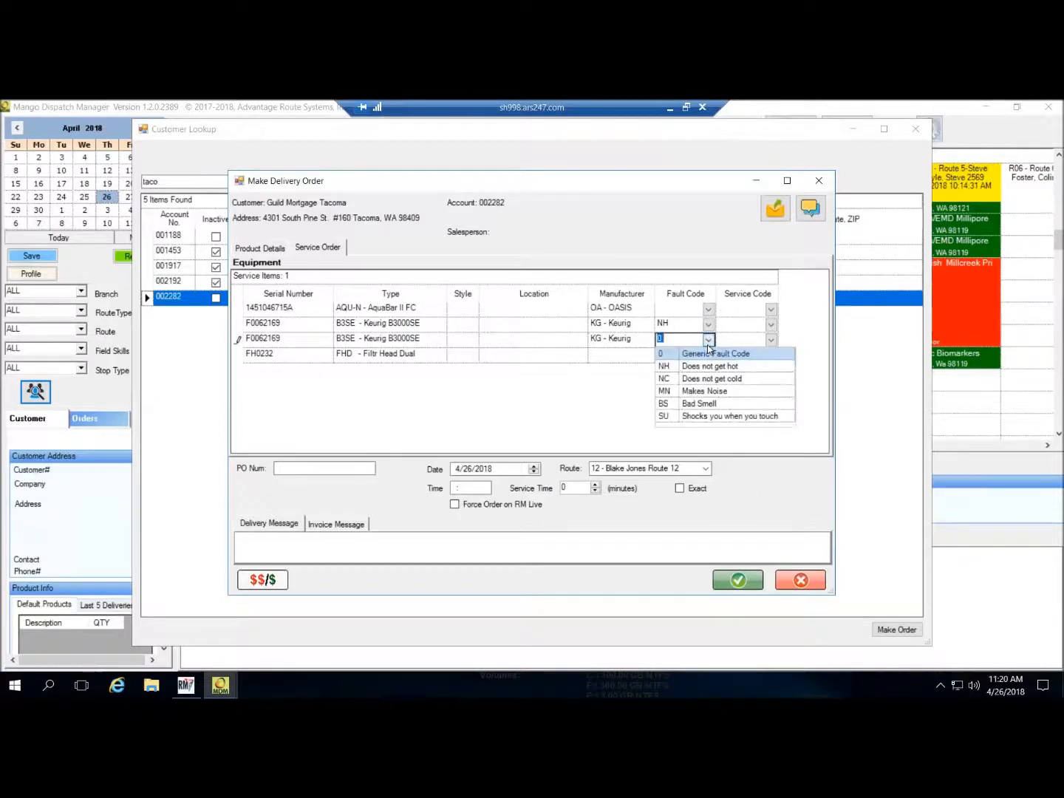
left_click(723, 406)
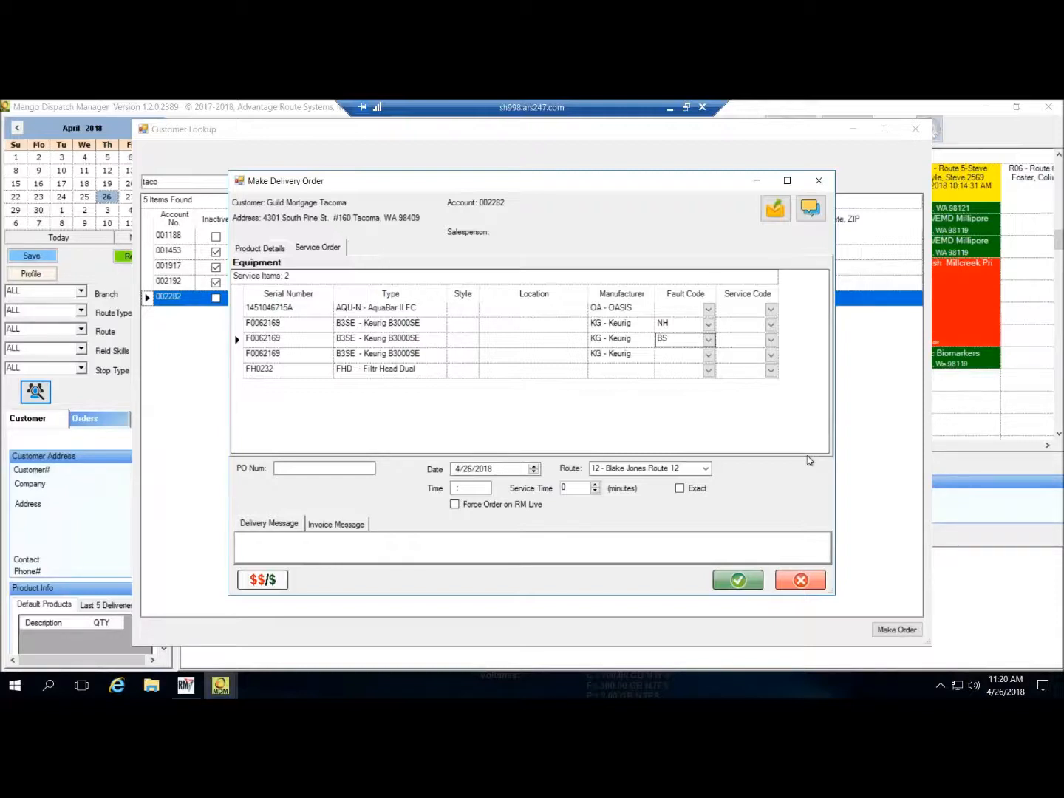
- Set the new Keurig line's service code to KCT (Keurig Cold Tank) and select the order date's year
left_click(772, 356)
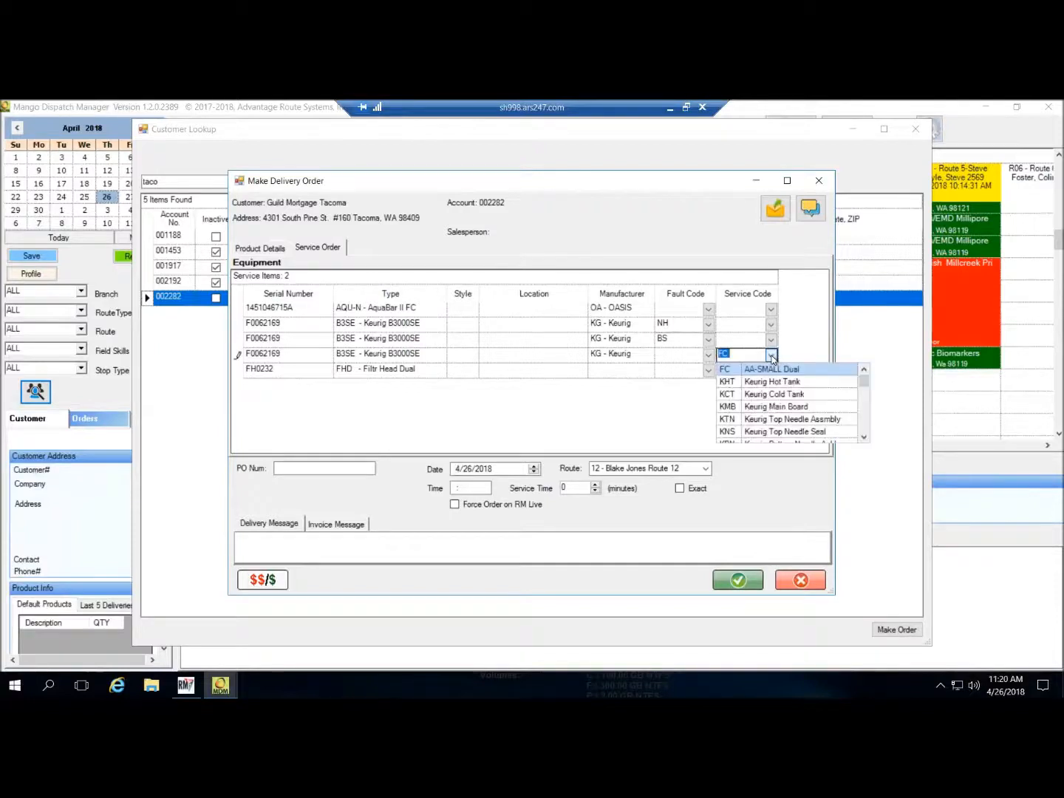
left_click(824, 395)
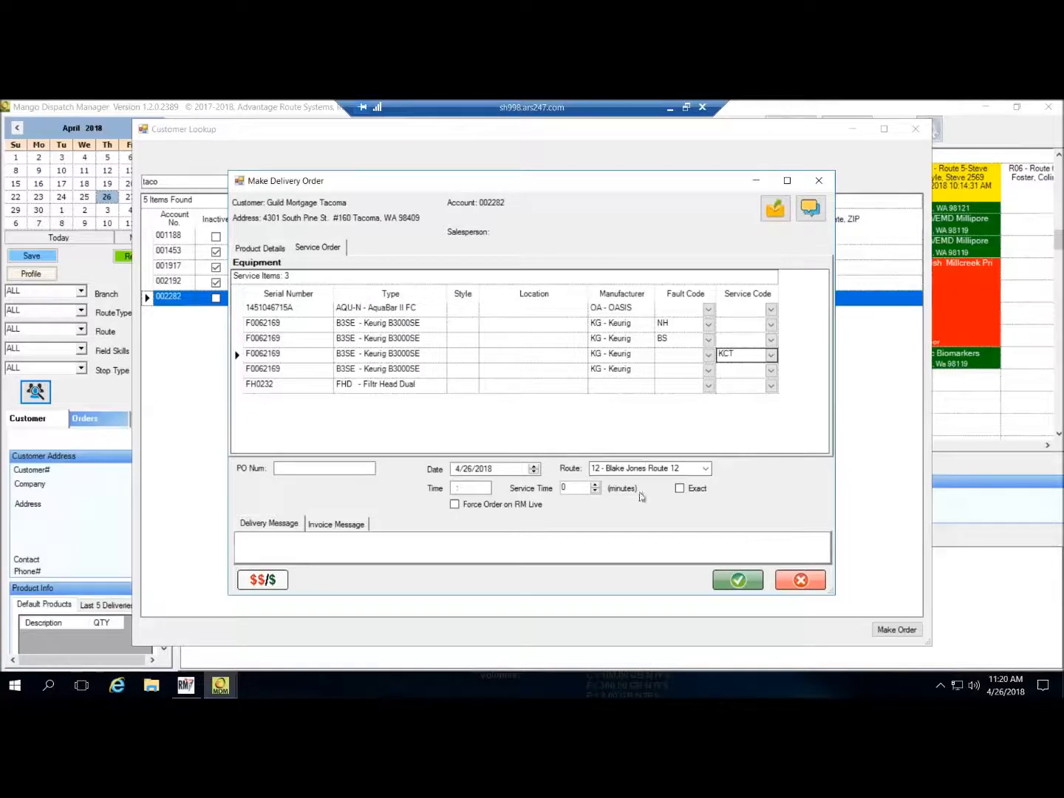
left_click(507, 471)
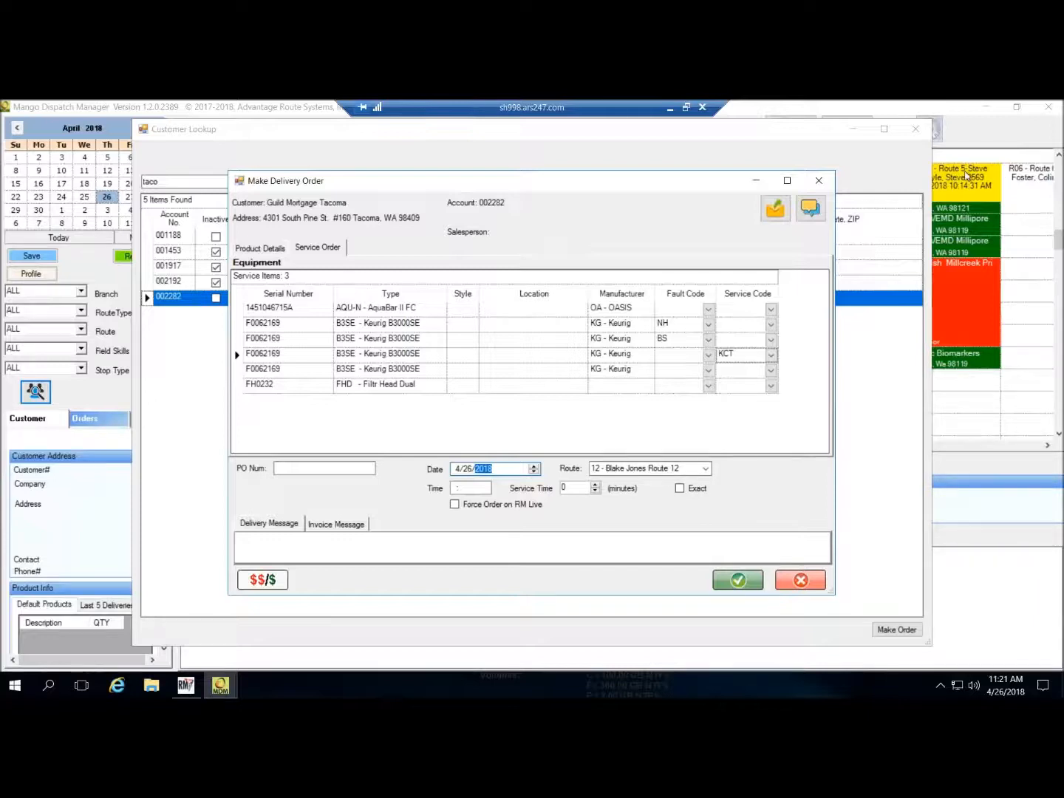
- Assign the Guild Mortgage Tacoma order to route R05 – Route 5
left_click(706, 469)
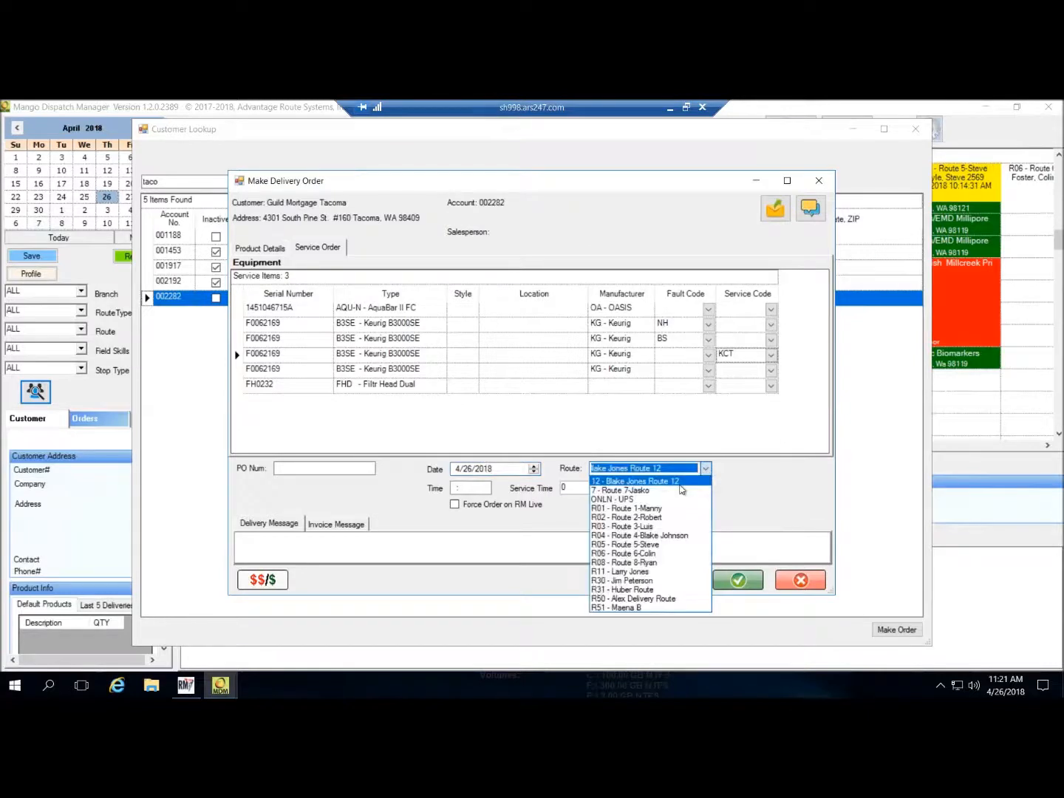
left_click(655, 544)
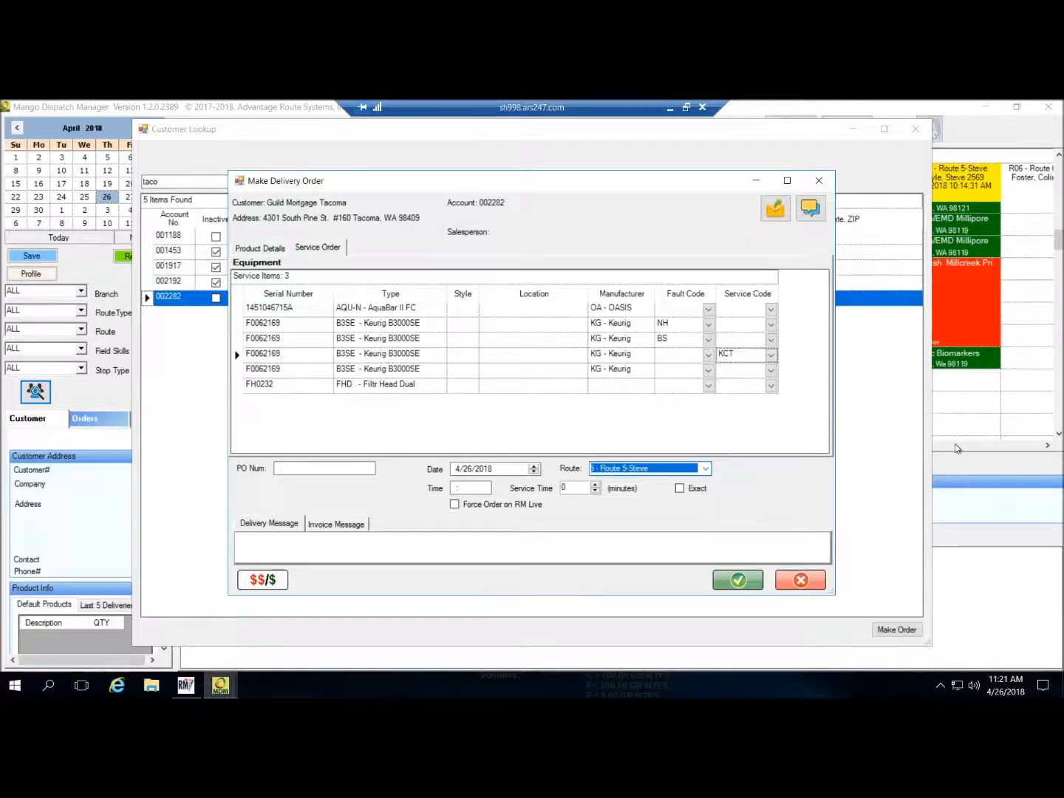
left_click(957, 403)
left_click(822, 539)
- Minimize Mango Dispatch Manager to view RM Enterprise, then restore the delivery order window
left_click(754, 180)
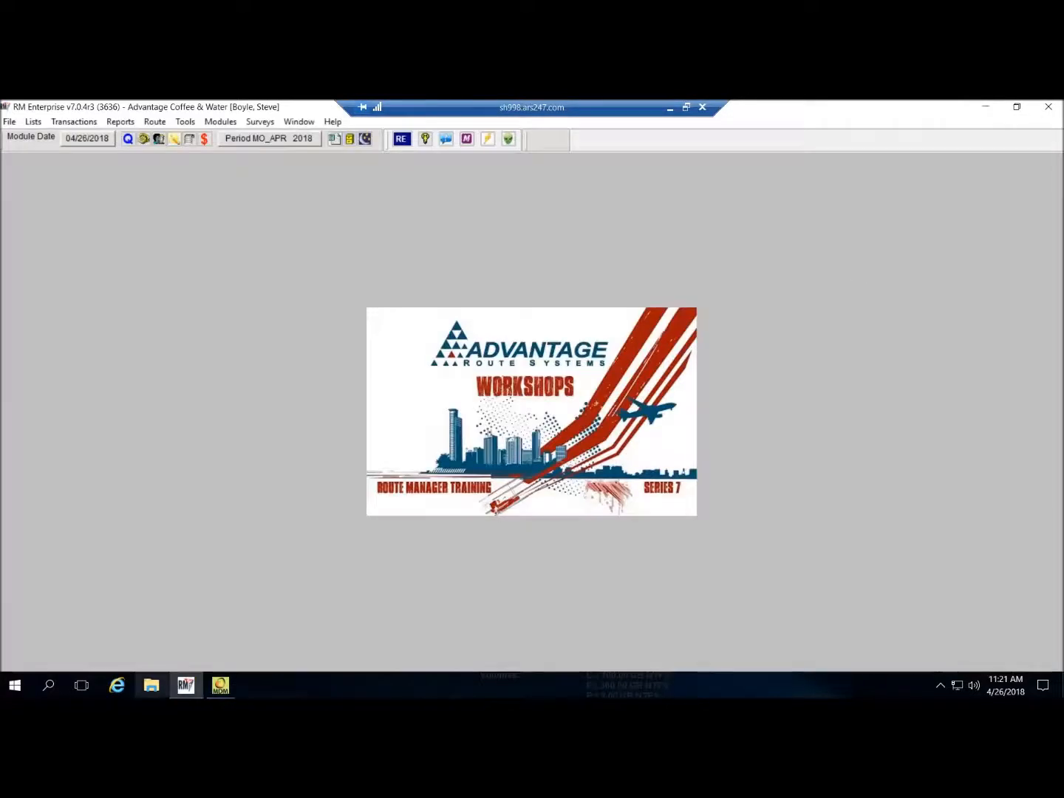
mouse_move(220, 686)
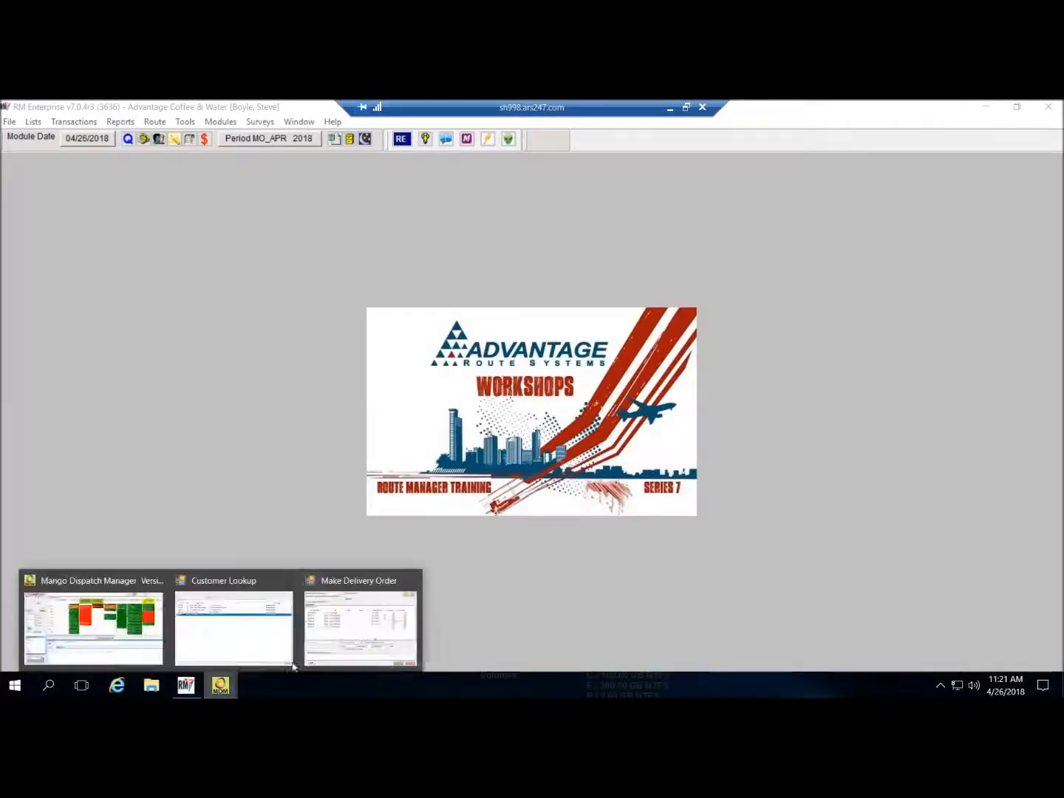
left_click(358, 625)
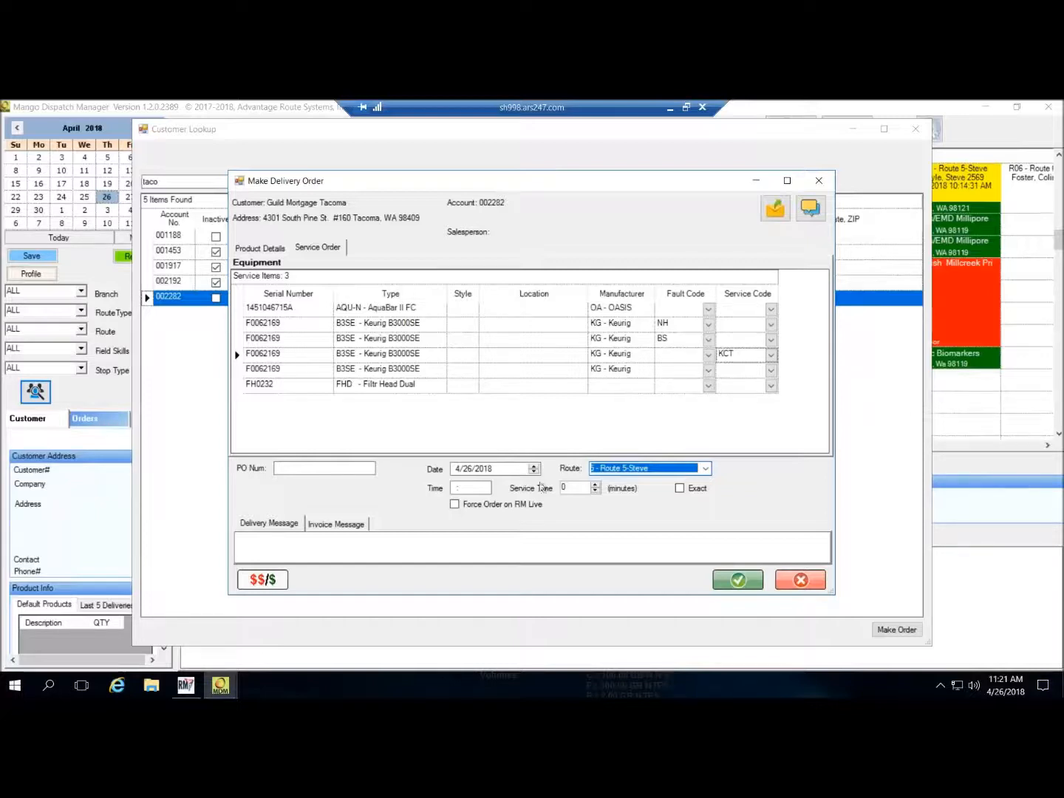
- Set the order's delivery time to 08:00 and its service time to 60 minutes
left_click(462, 488)
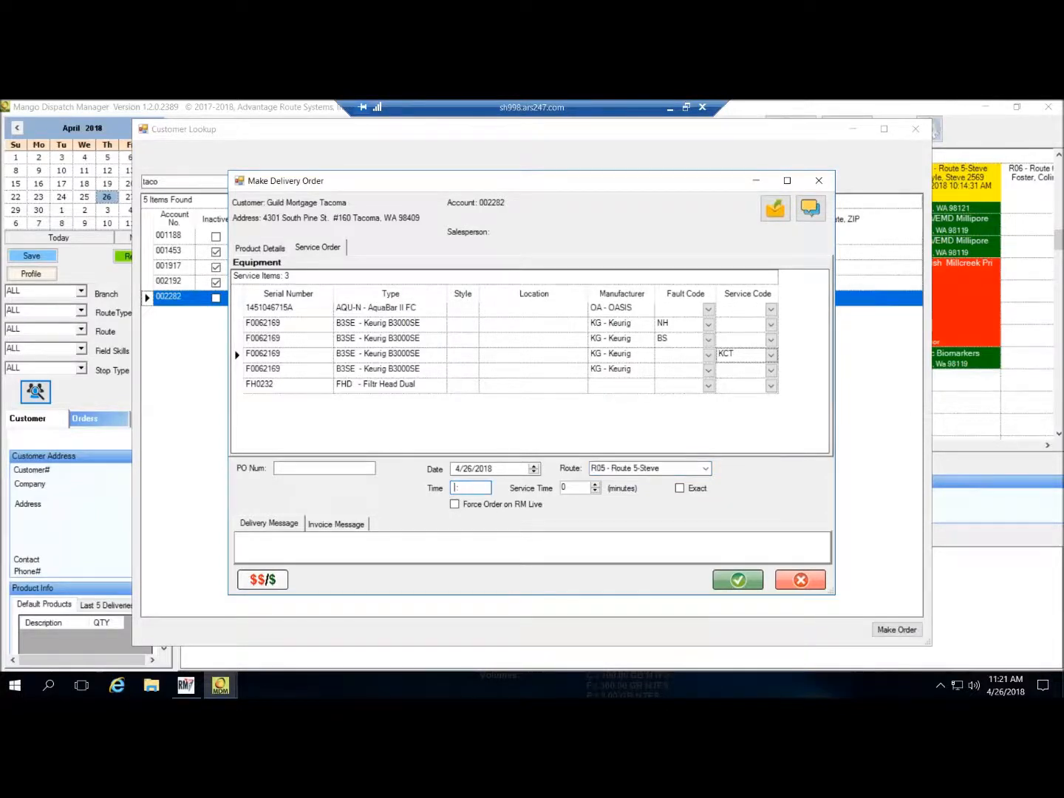
type("08:00")
key("Tab")
type("60")
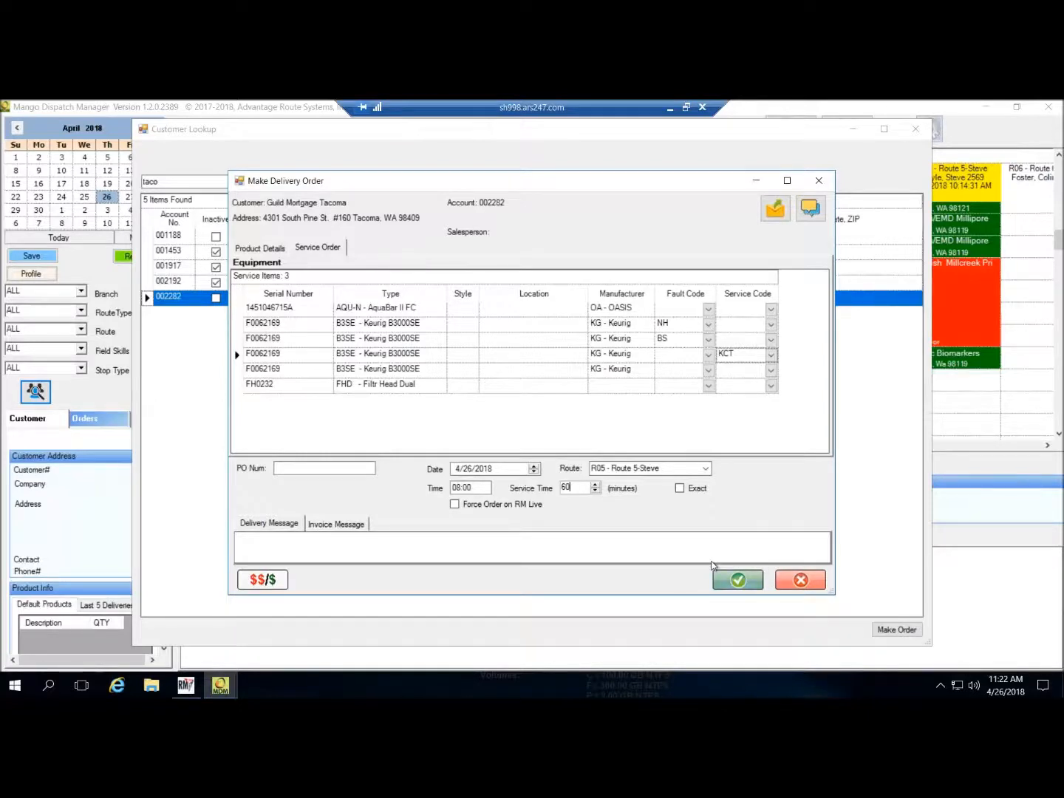
left_click(329, 537)
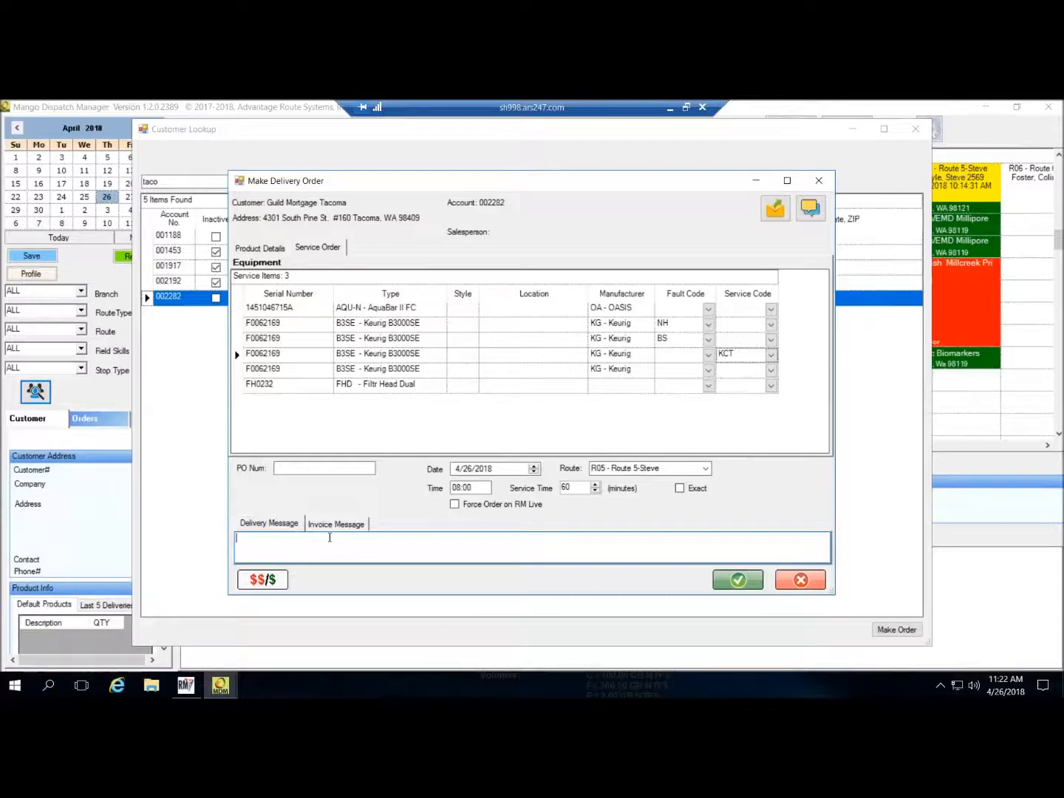
- Add the message 'Need to also check the filter on the AquaBar.', save, keeping ONLN's load order
type("Need to also check the filter on the AquaBar.")
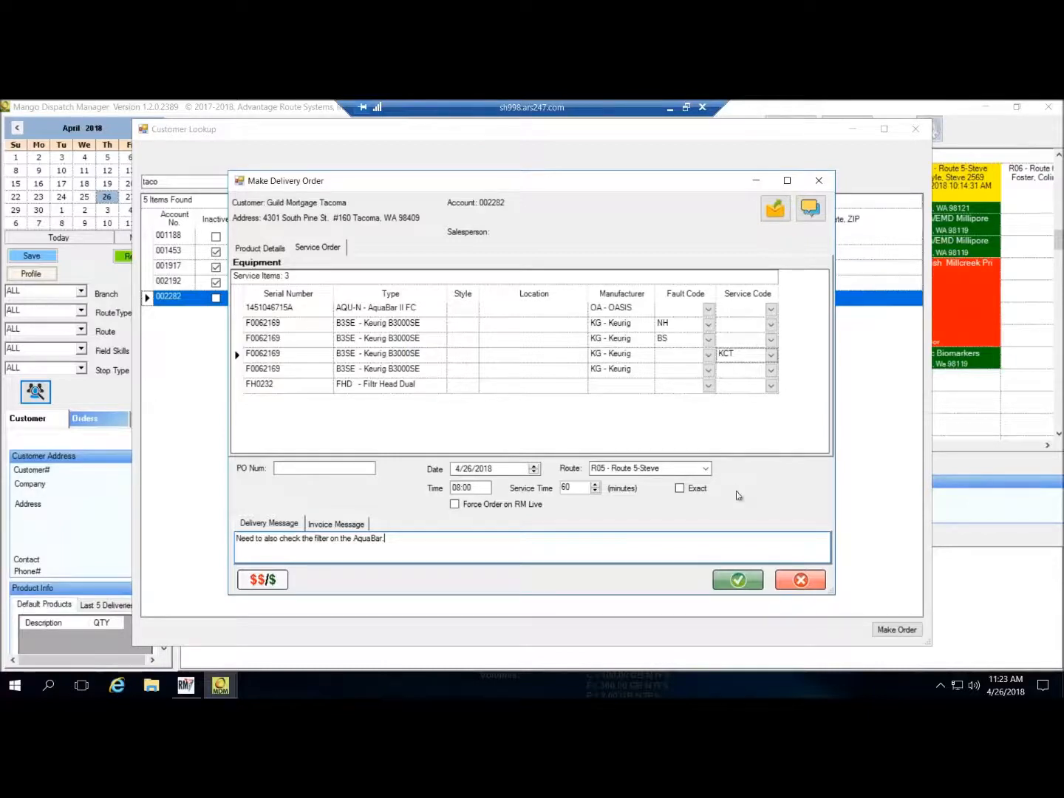
left_click(738, 583)
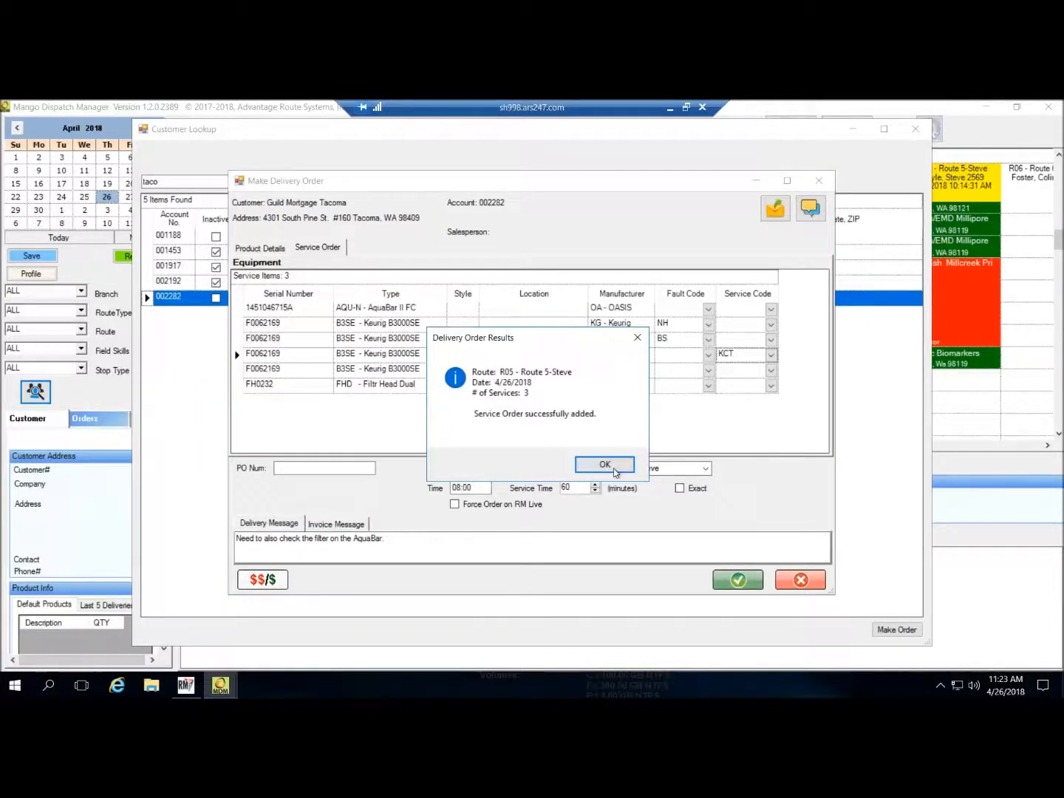
left_click(605, 464)
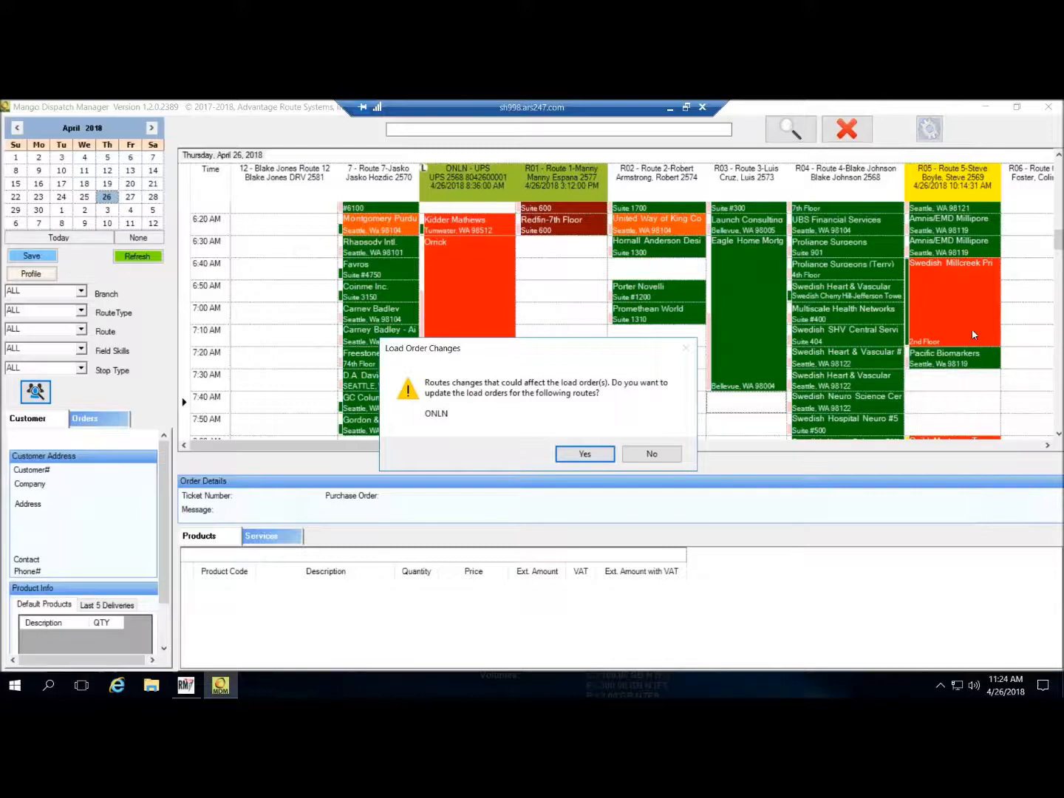
left_click(655, 453)
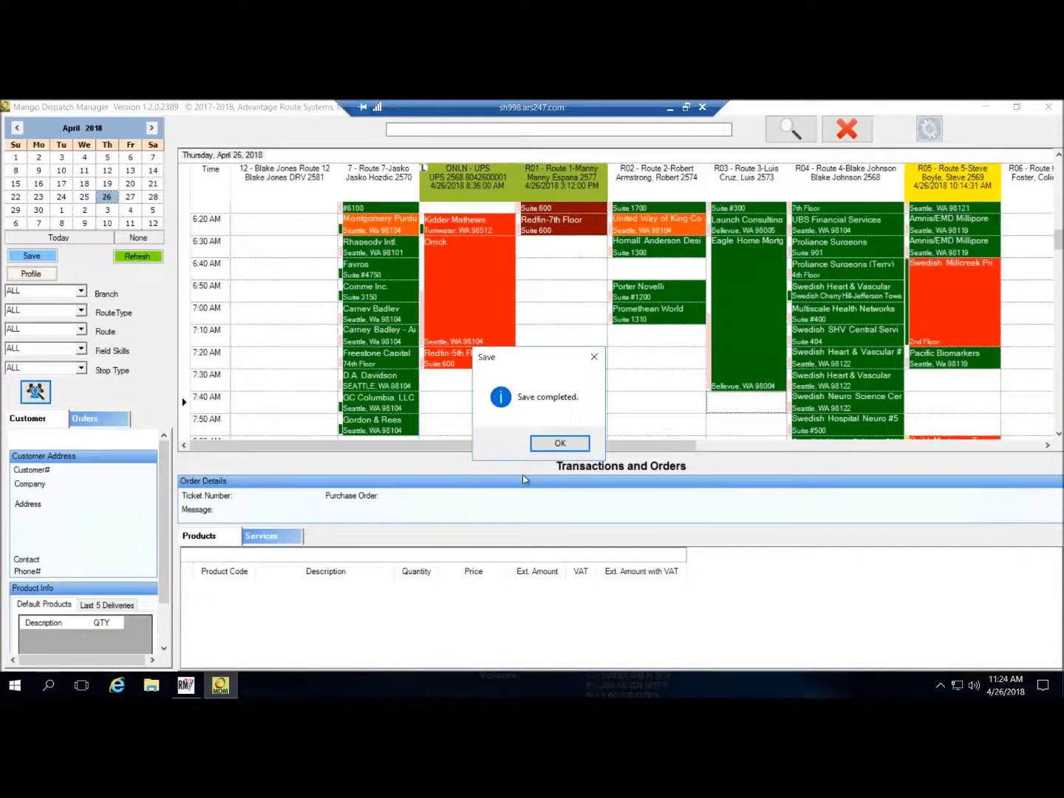
left_click(561, 442)
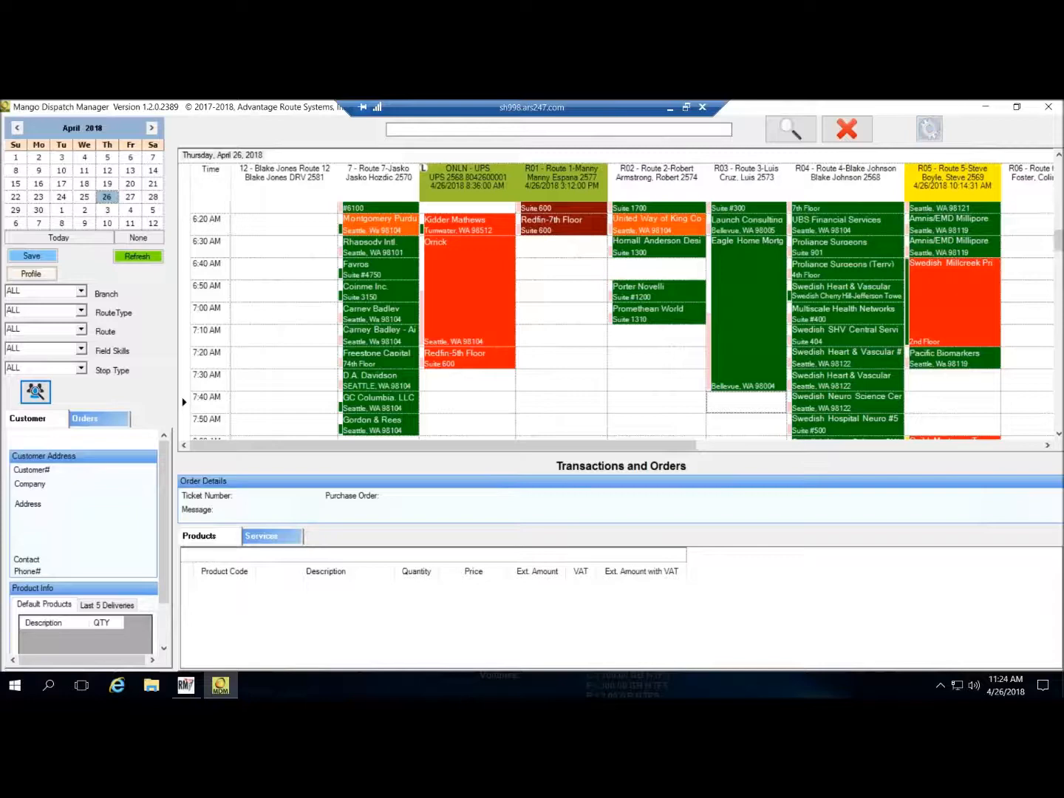
- Scroll the schedule to 7:30 AM and open the Guild Mortgage Tacoma appointment on R05
scroll(954, 348, "down", 5)
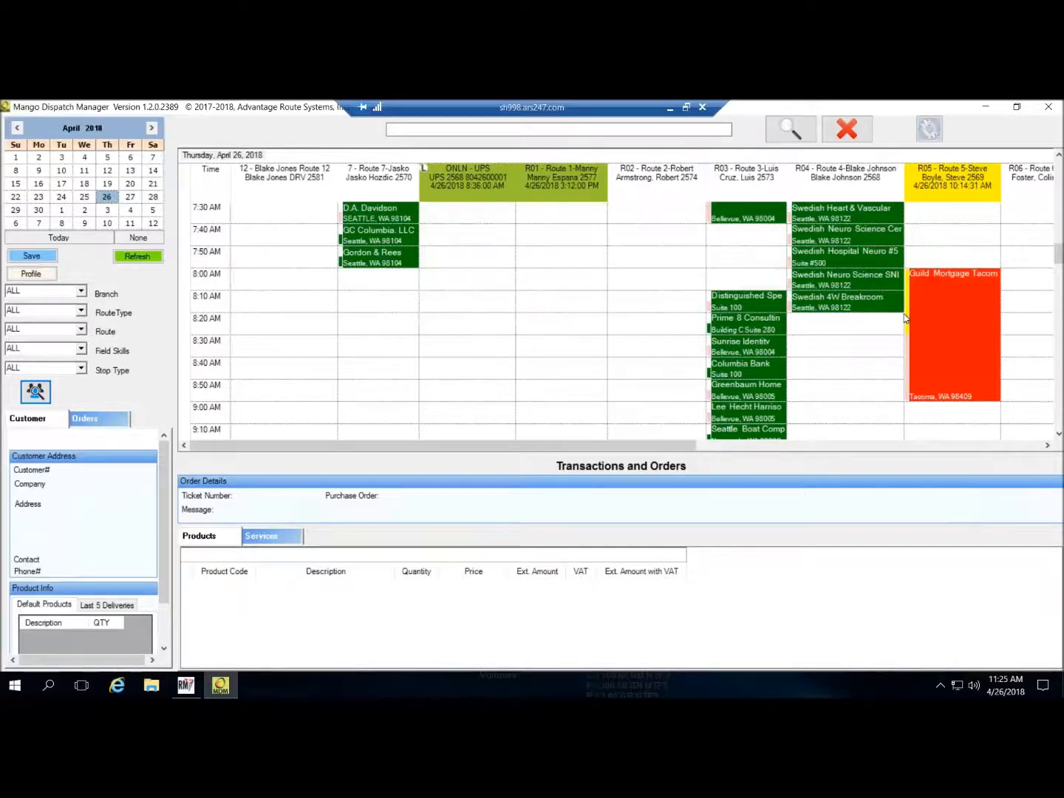
left_click(908, 361)
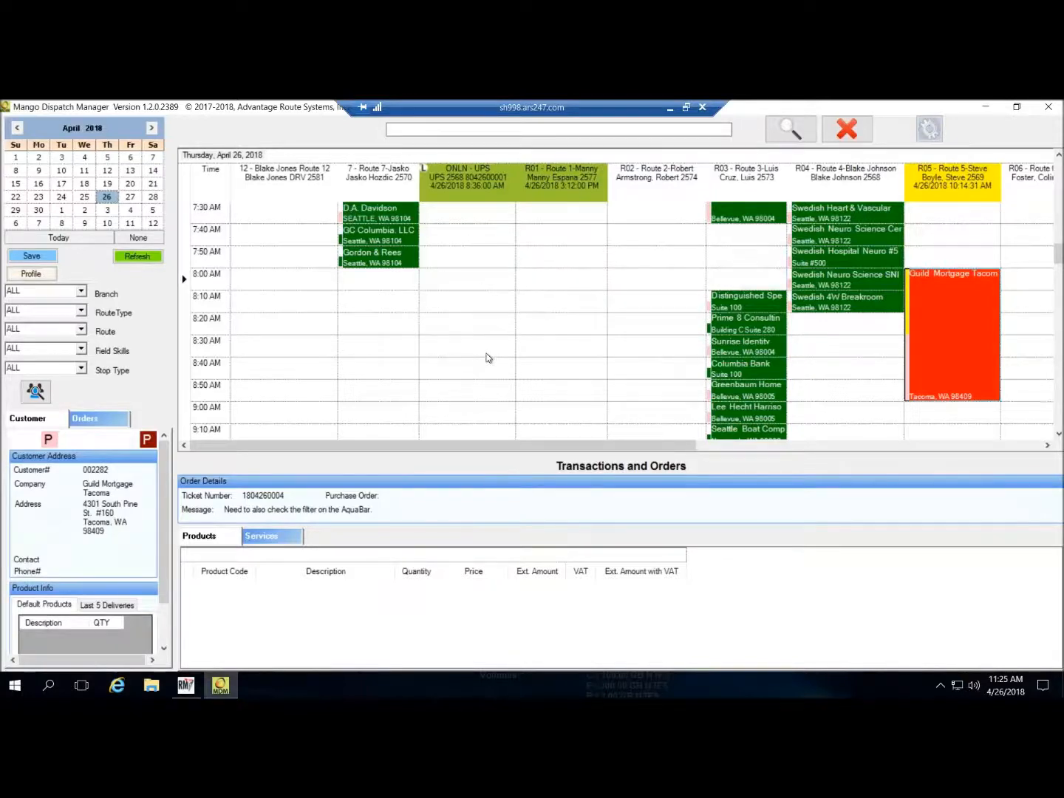
left_click(417, 129)
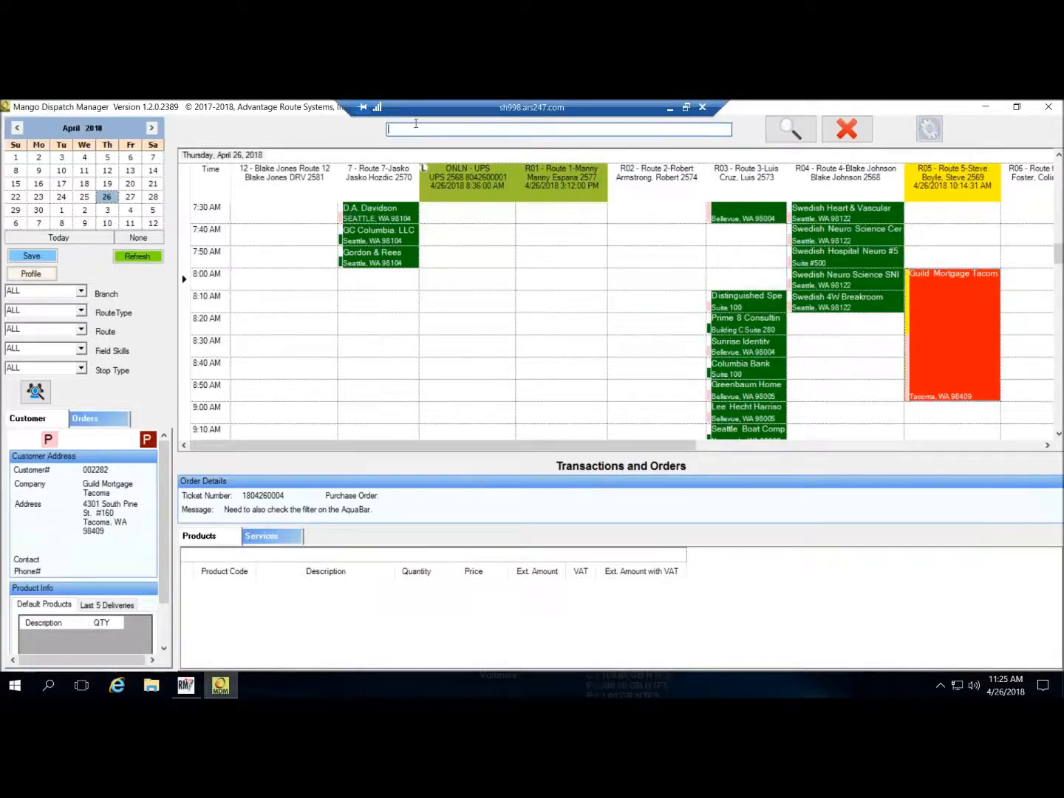
- Search the schedule for 'guild' and scroll the grid left to the Route 5 stop
type("guild")
left_click(796, 131)
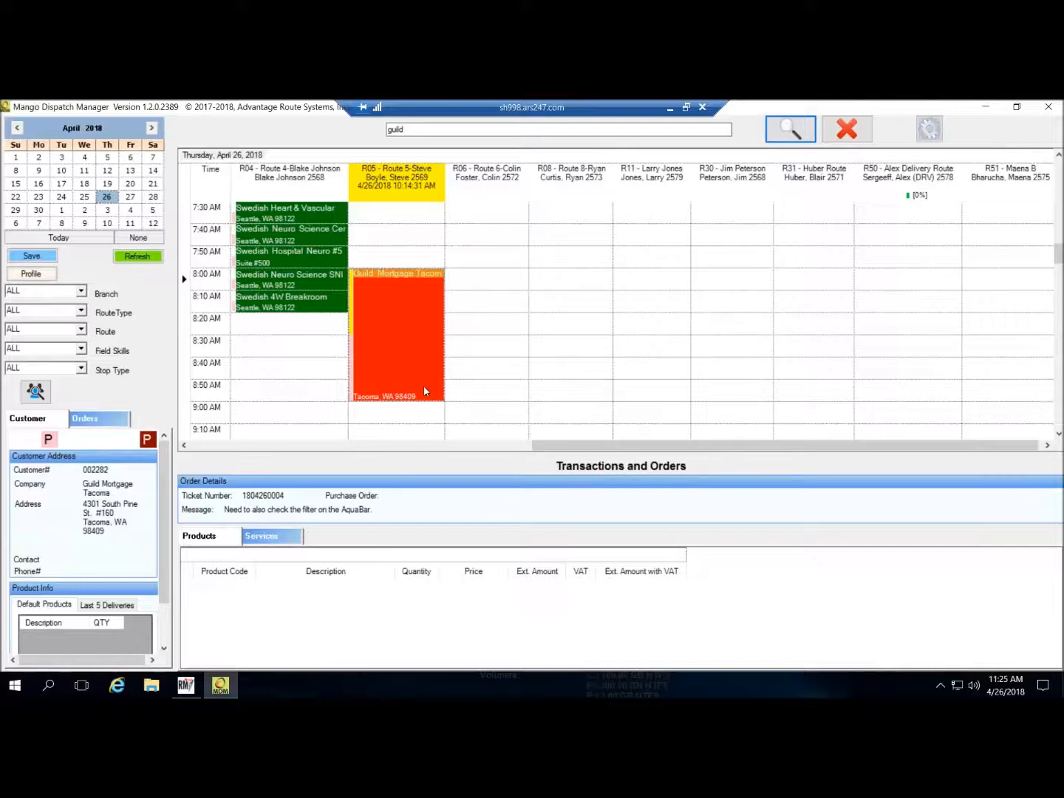
left_click(784, 130)
left_click_drag(615, 441, 342, 450)
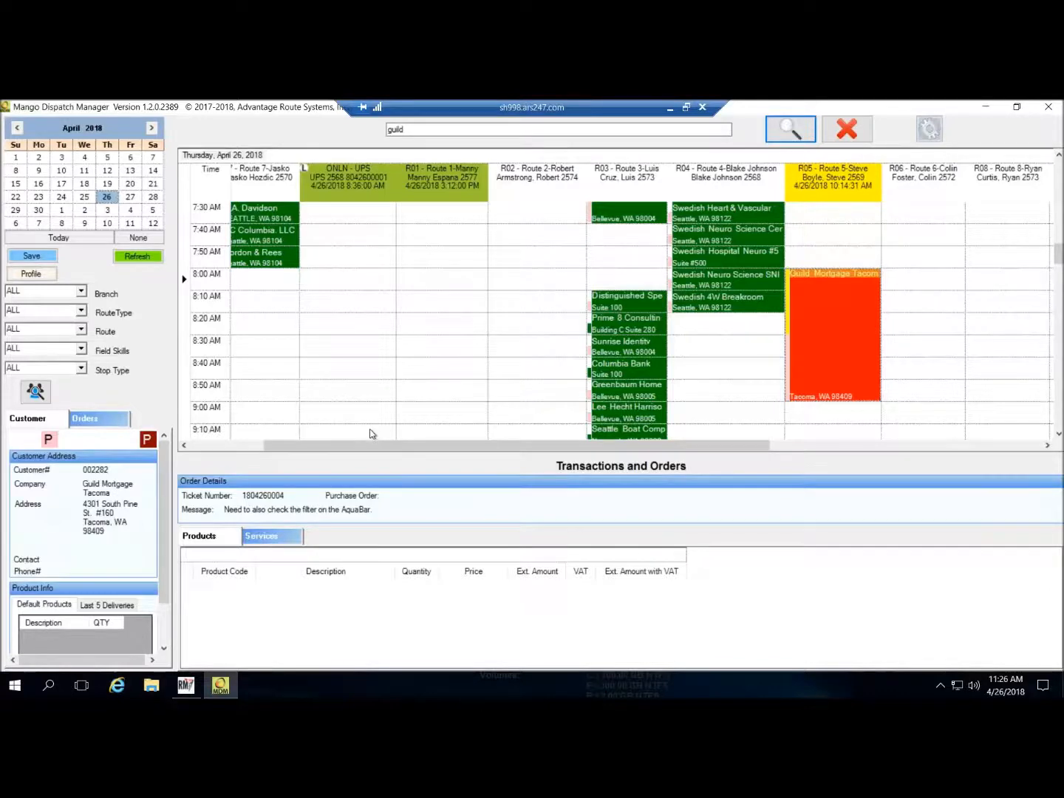
- Minimize the remote dispatch session and advance past the last slide to end the slide show
left_click(671, 110)
left_click(671, 477)
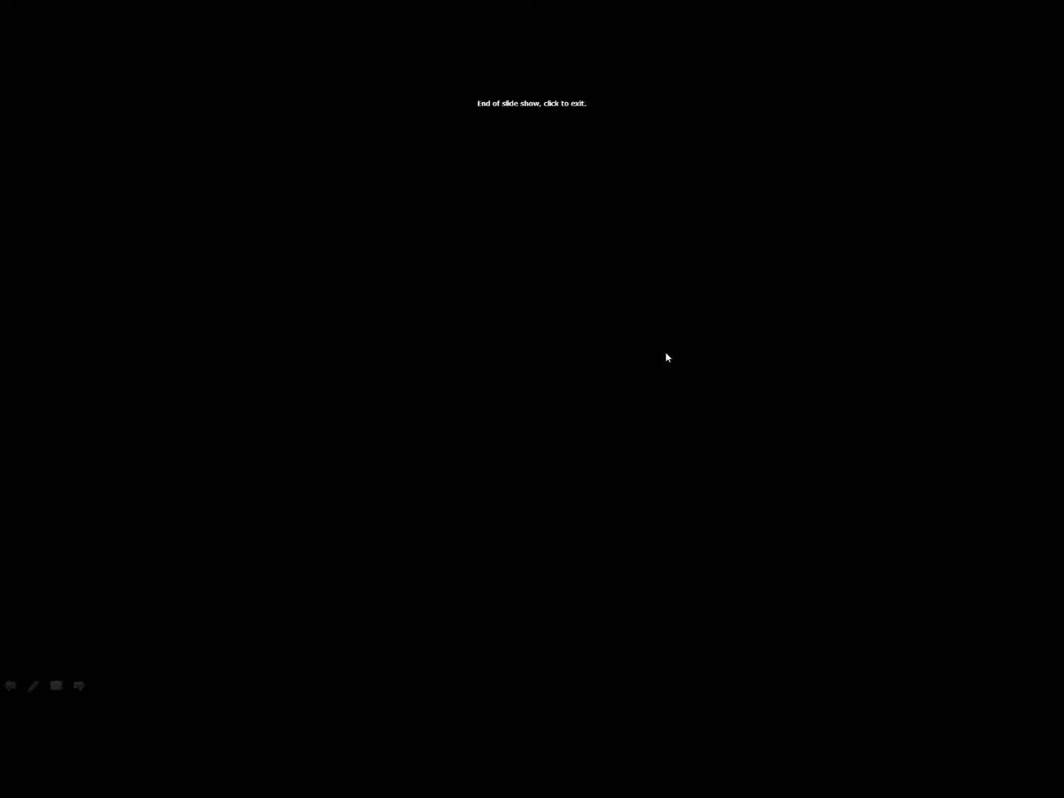
key("alt+Tab")
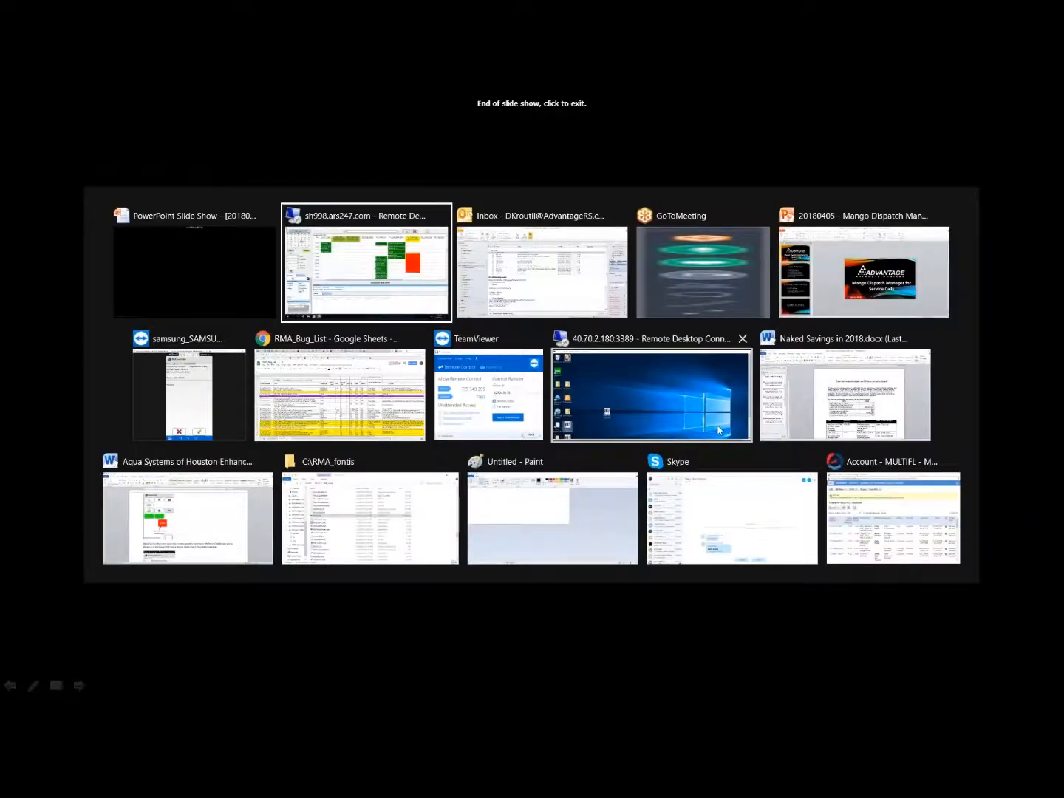
- Switch with Alt+Tab to the TeamViewer window mirroring the Samsung phone's RMLive order
key("alt+Tab")
key("alt+Tab")
key("alt+Tab")
key("alt+Tab")
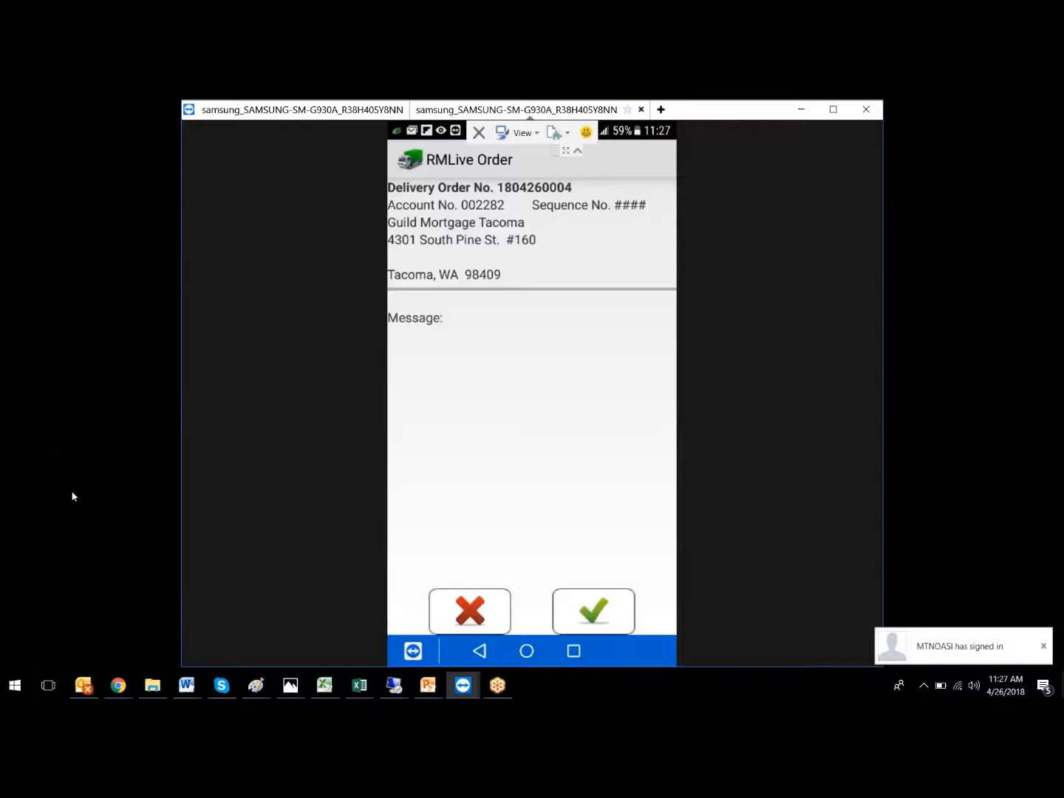
- Accept the Guild Mortgage Tacoma order on the phone, then return to the sh998 dispatch session
left_click(594, 614)
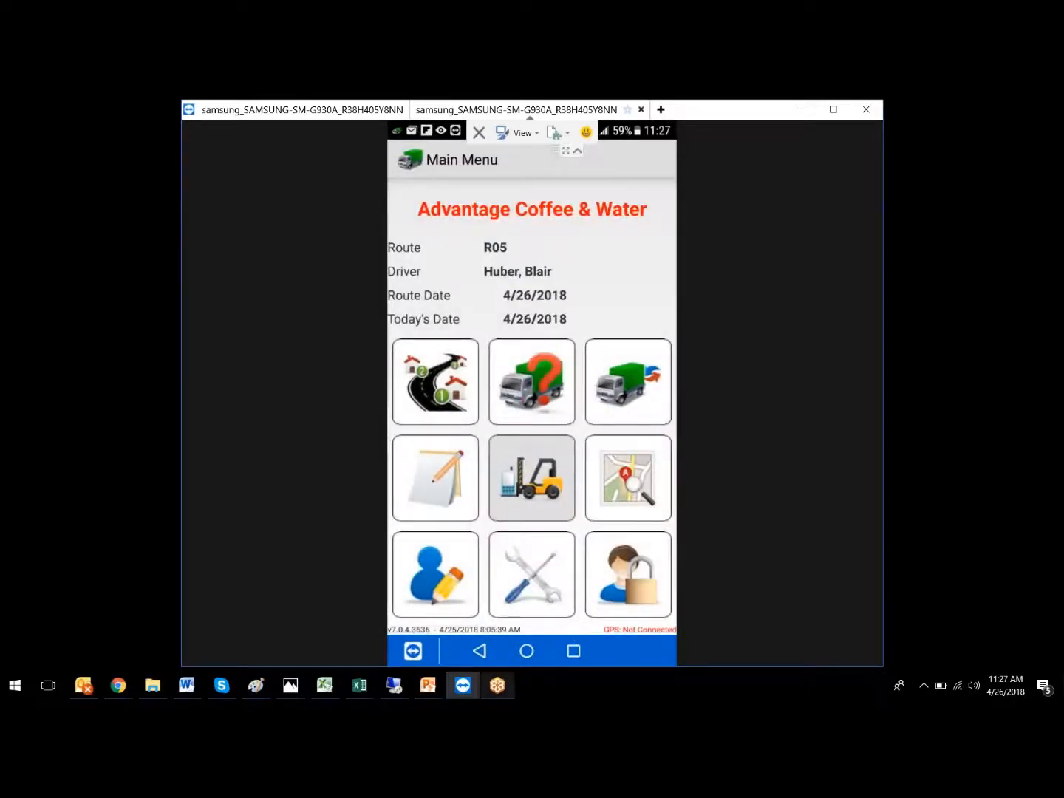
left_click(404, 689)
left_click(483, 625)
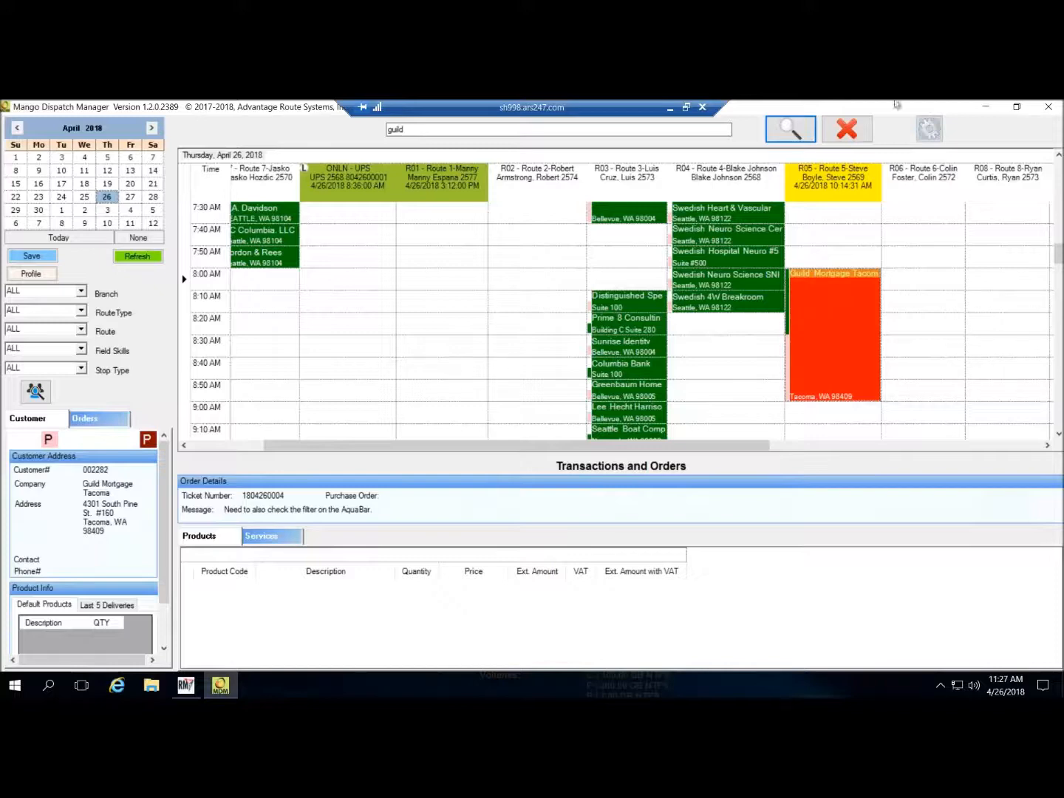
left_click(670, 110)
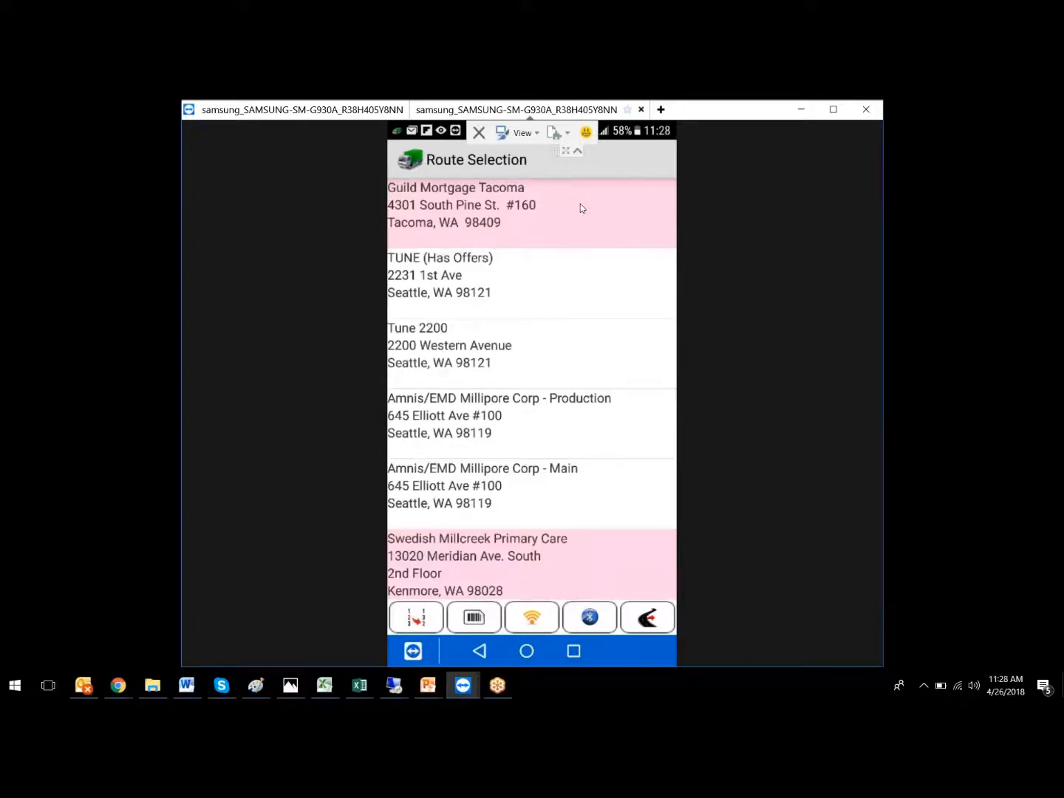
- Scroll the phone's Route Selection list to review stops like Amnis/EMD Millipore and Pacific Biomarkers
scroll(581, 208, "down", 4)
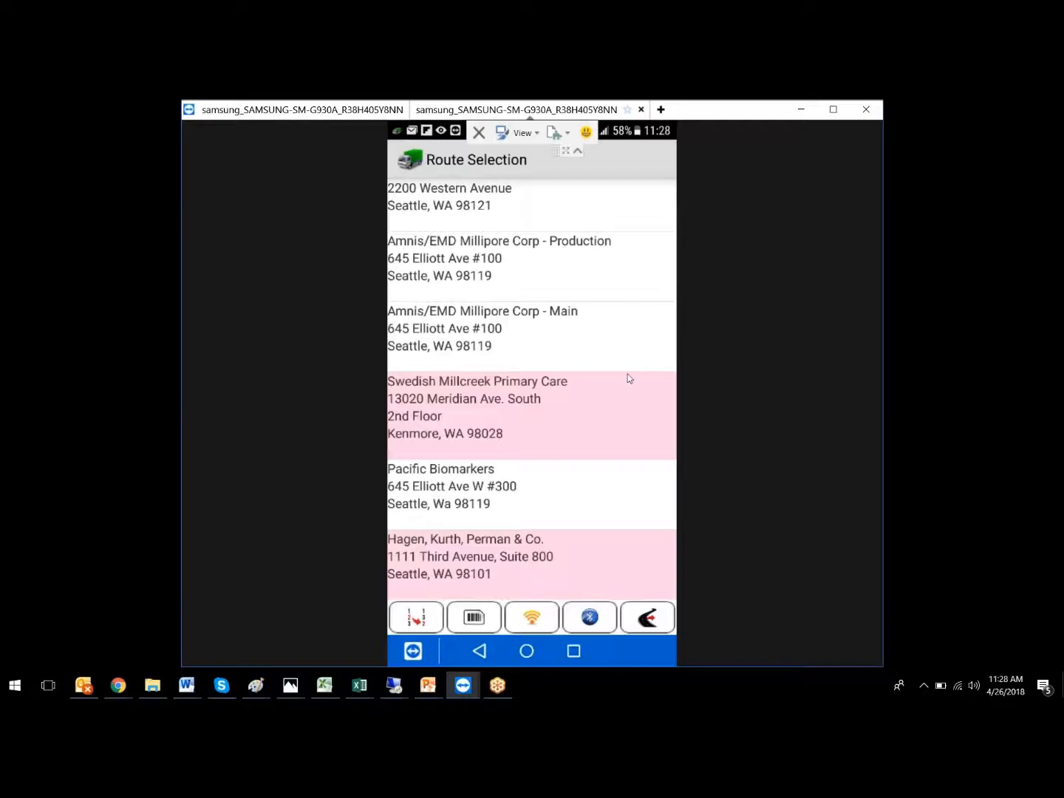
left_click(395, 685)
left_click(467, 655)
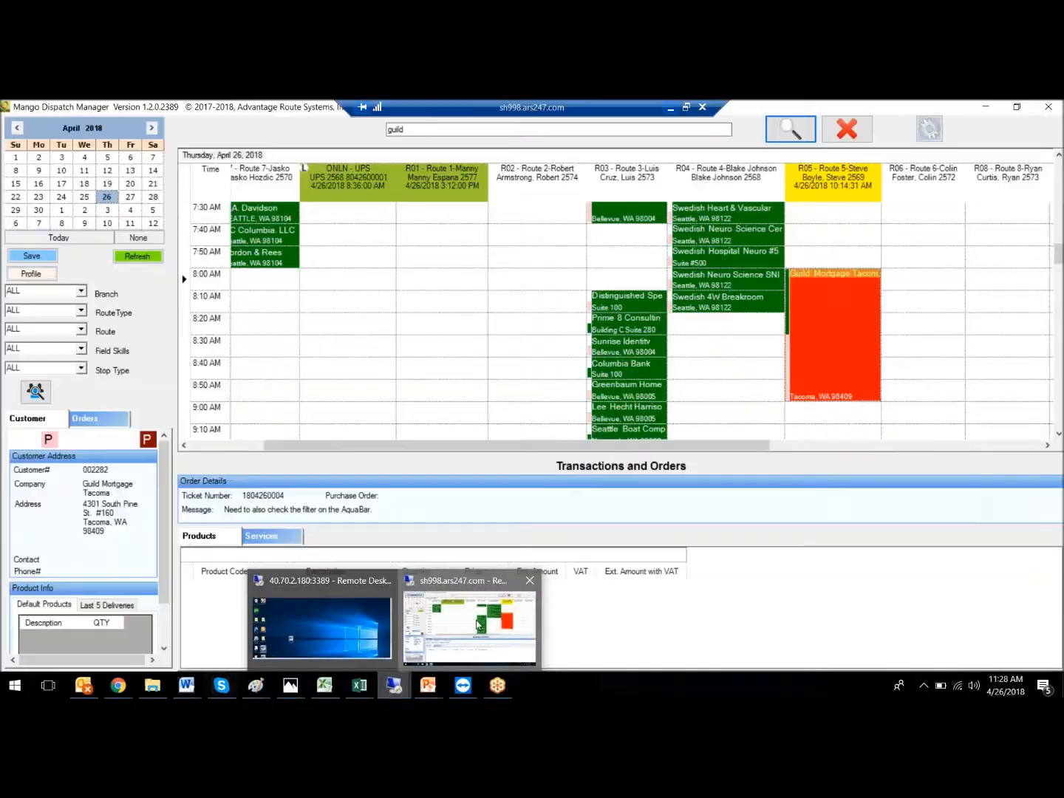
scroll(917, 282, "up", 3)
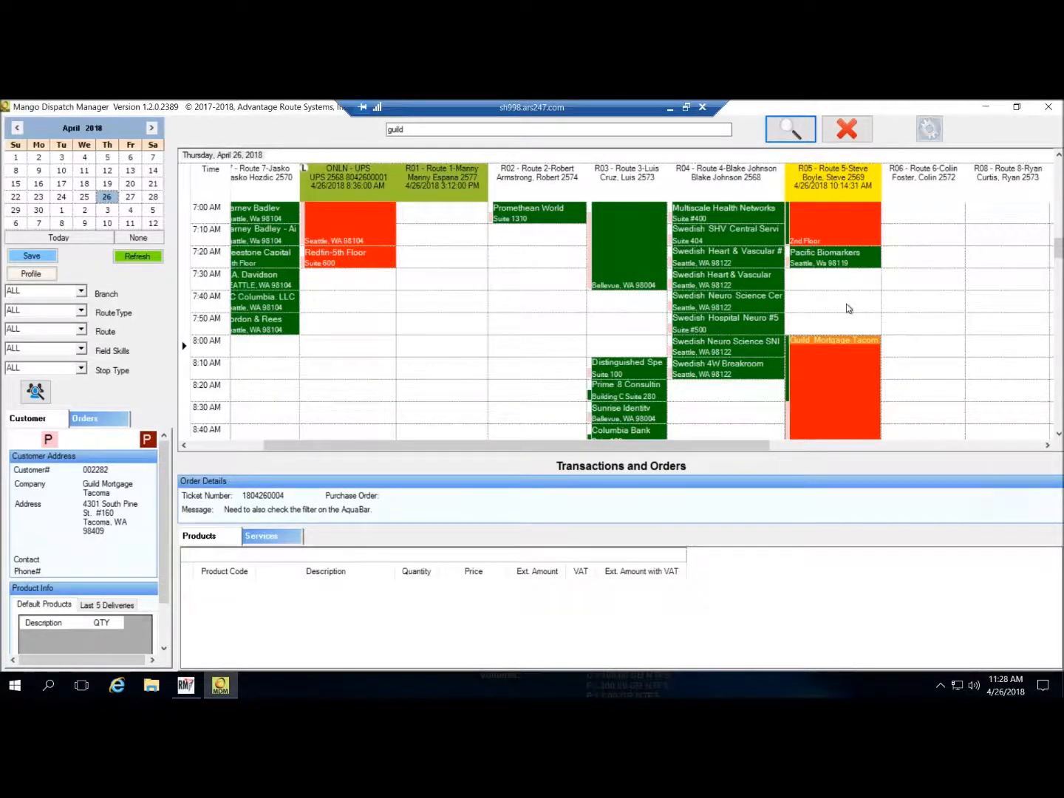
scroll(917, 363, "down", 4)
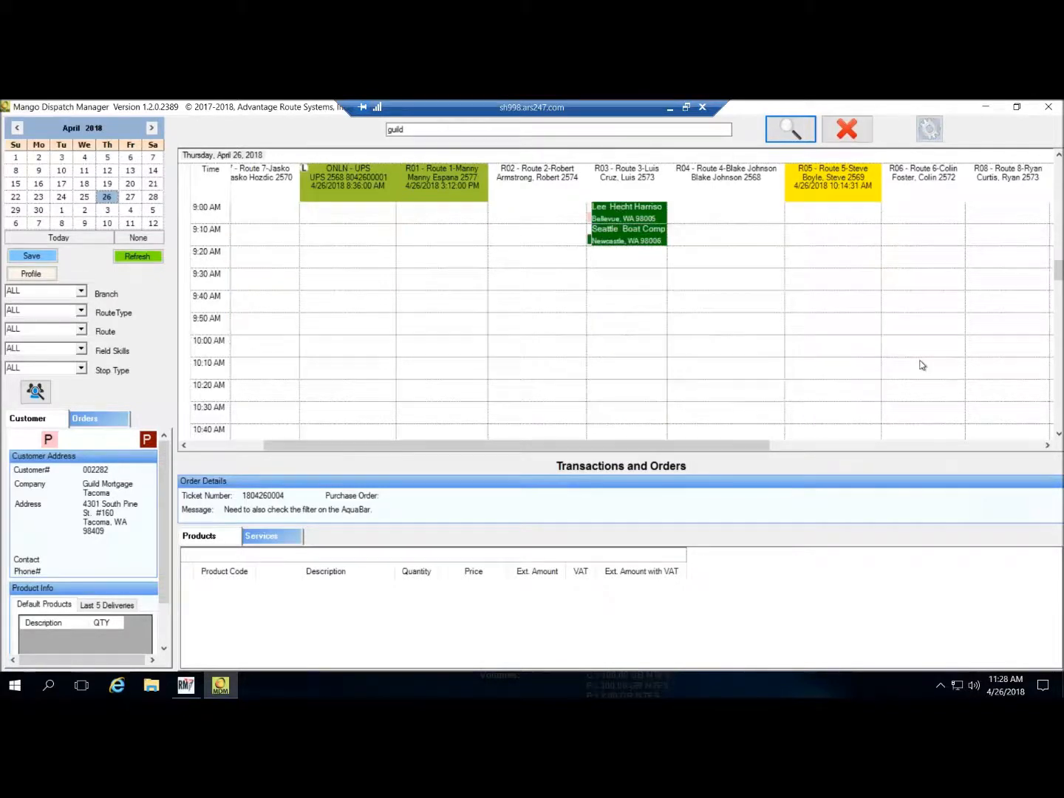
scroll(923, 366, "down", 10)
scroll(924, 367, "down", 2)
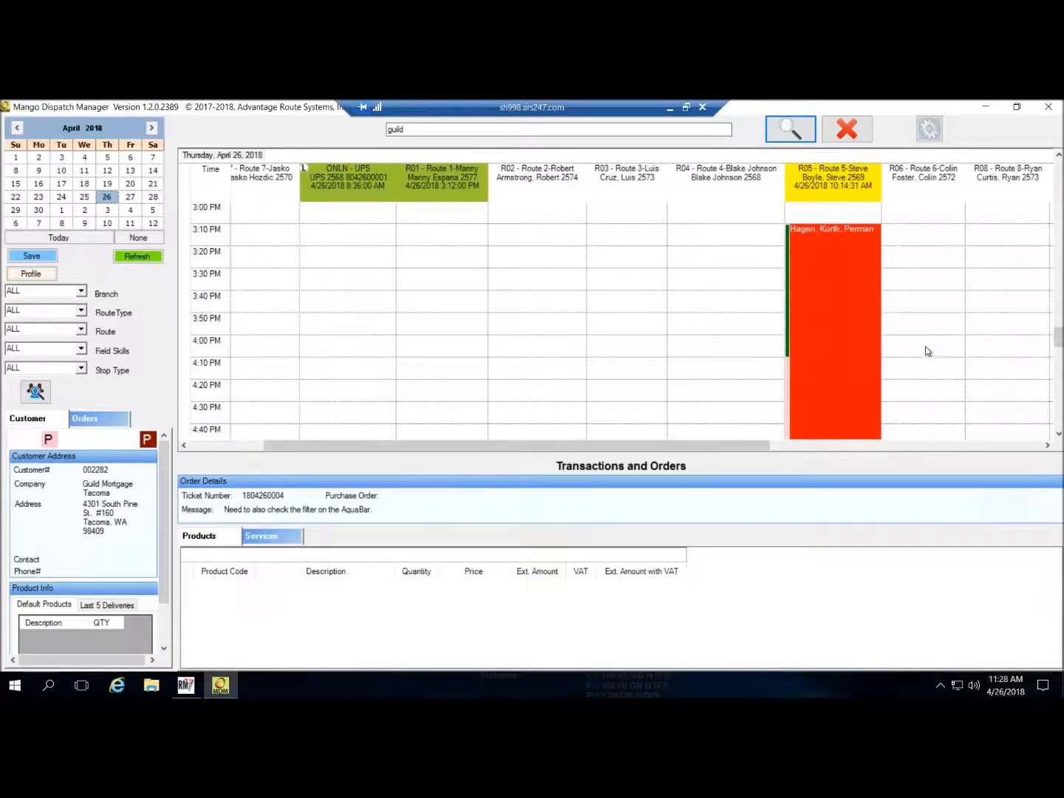
scroll(924, 352, "down", 1)
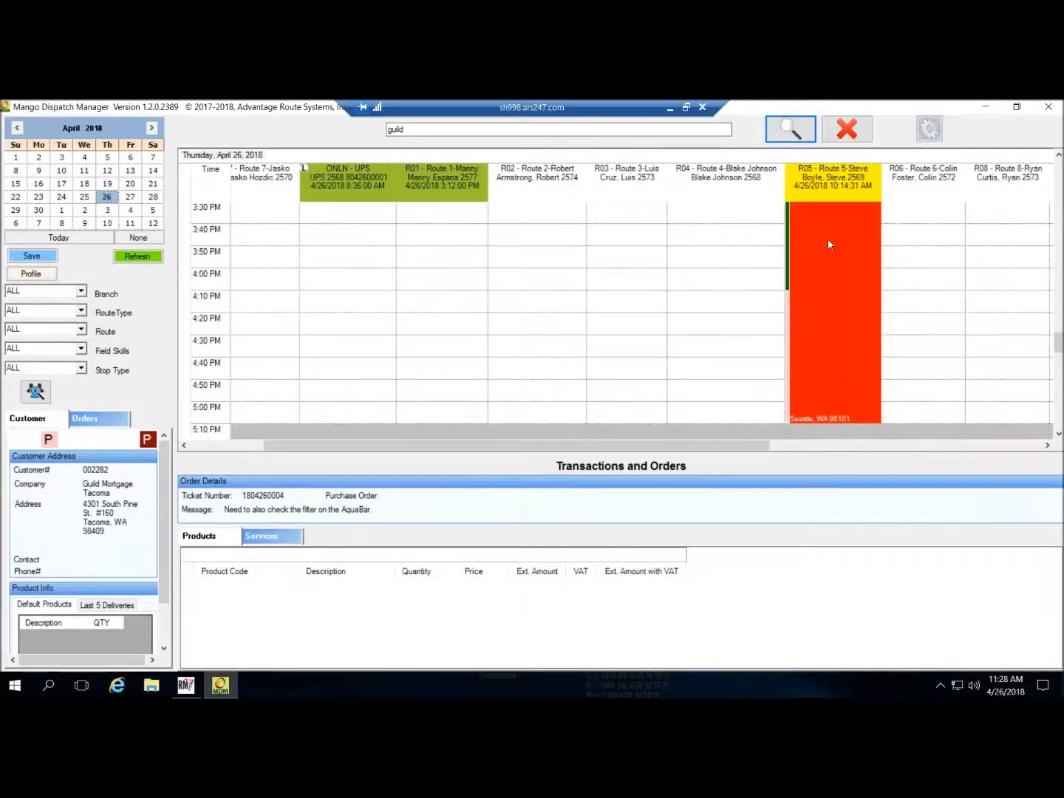
left_click(669, 108)
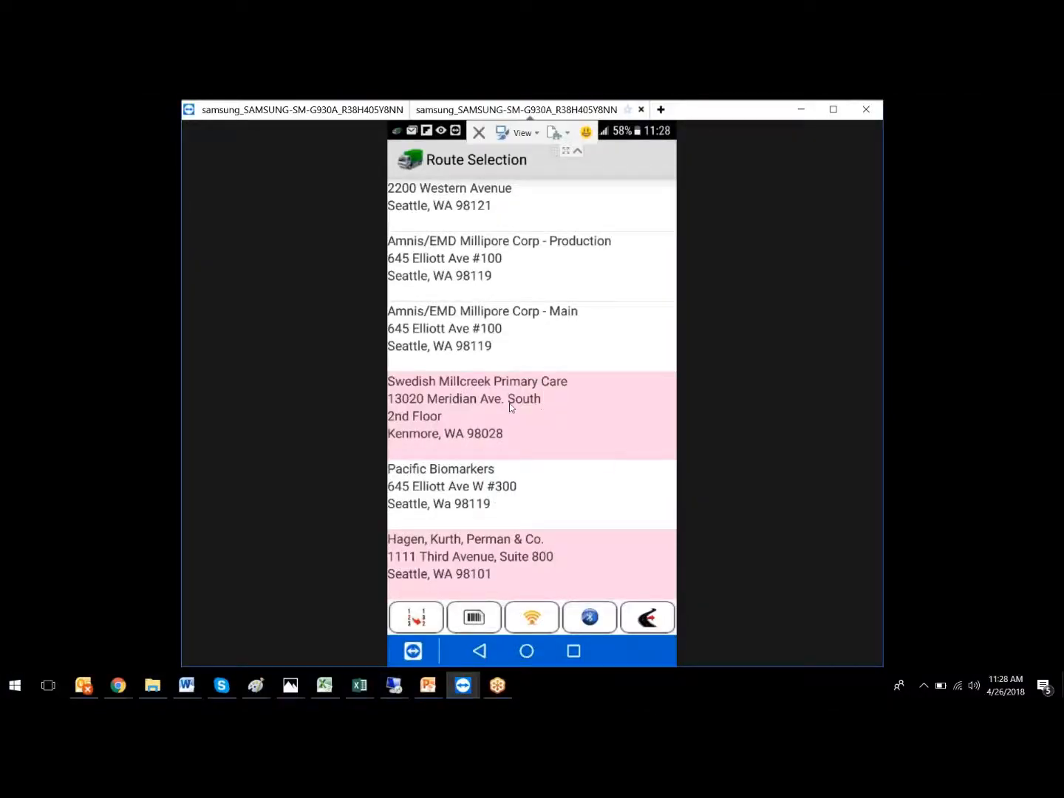
- Open the Hagen, Kurth, Perman & Co. Quick Entry screen, showing Account Balance 389
scroll(510, 406, "up", 3)
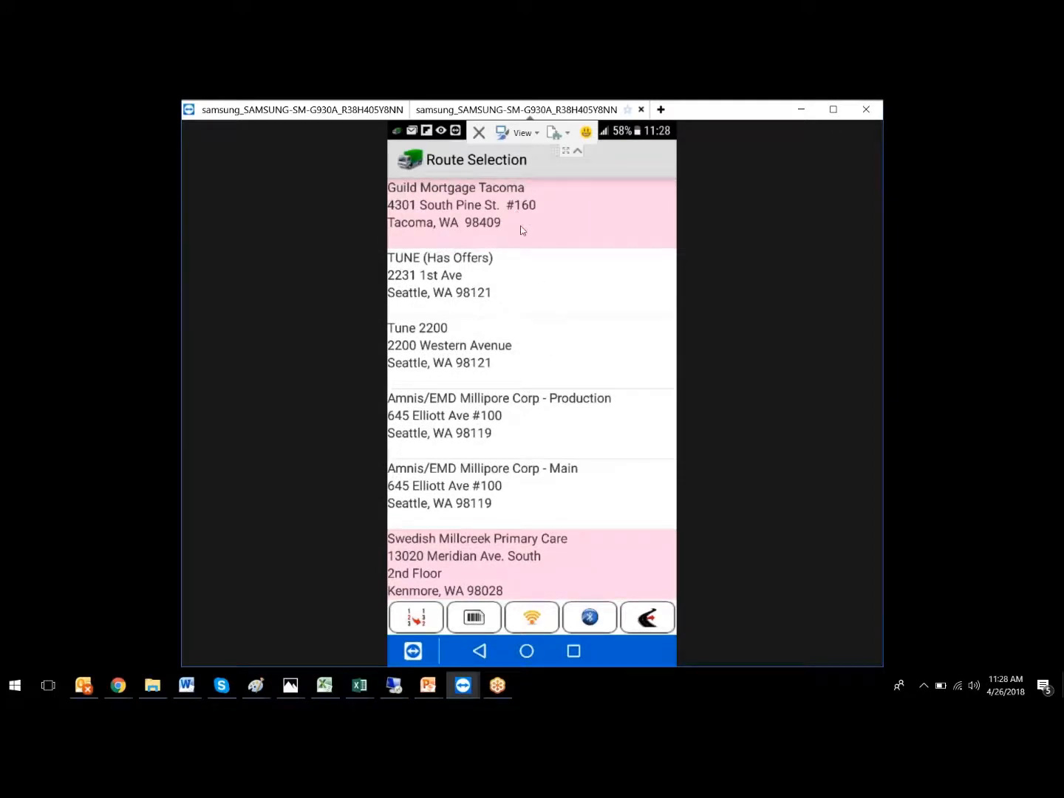
scroll(543, 310, "down", 3)
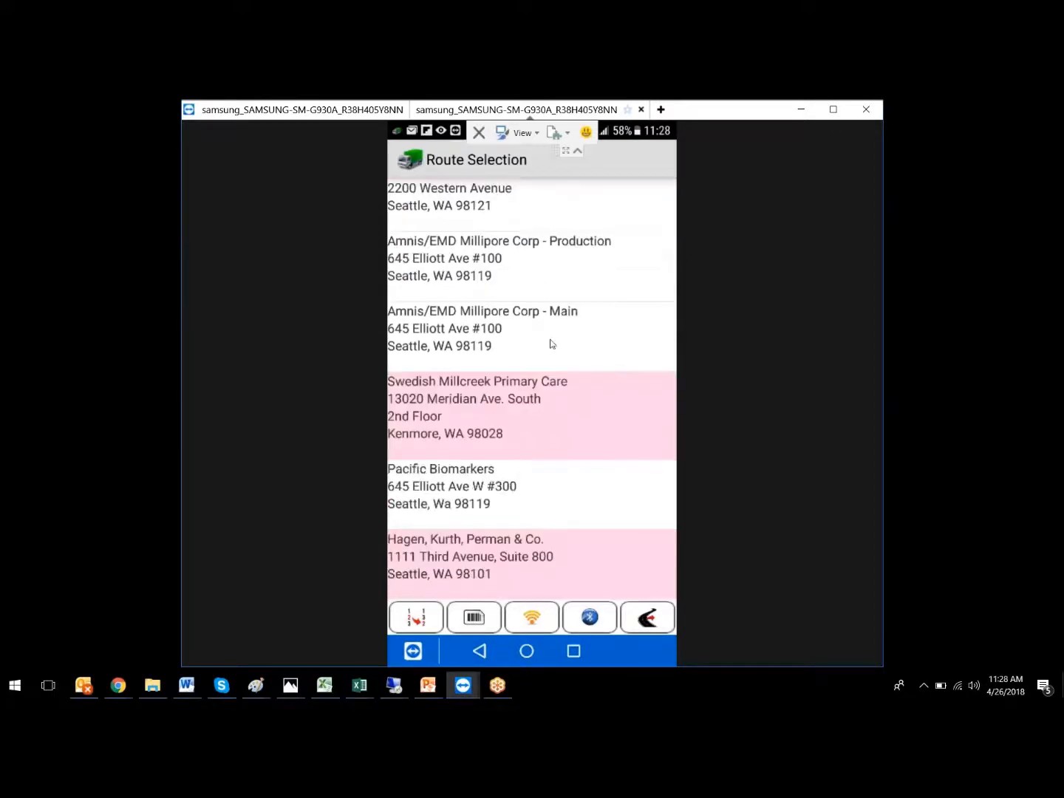
left_click(562, 560)
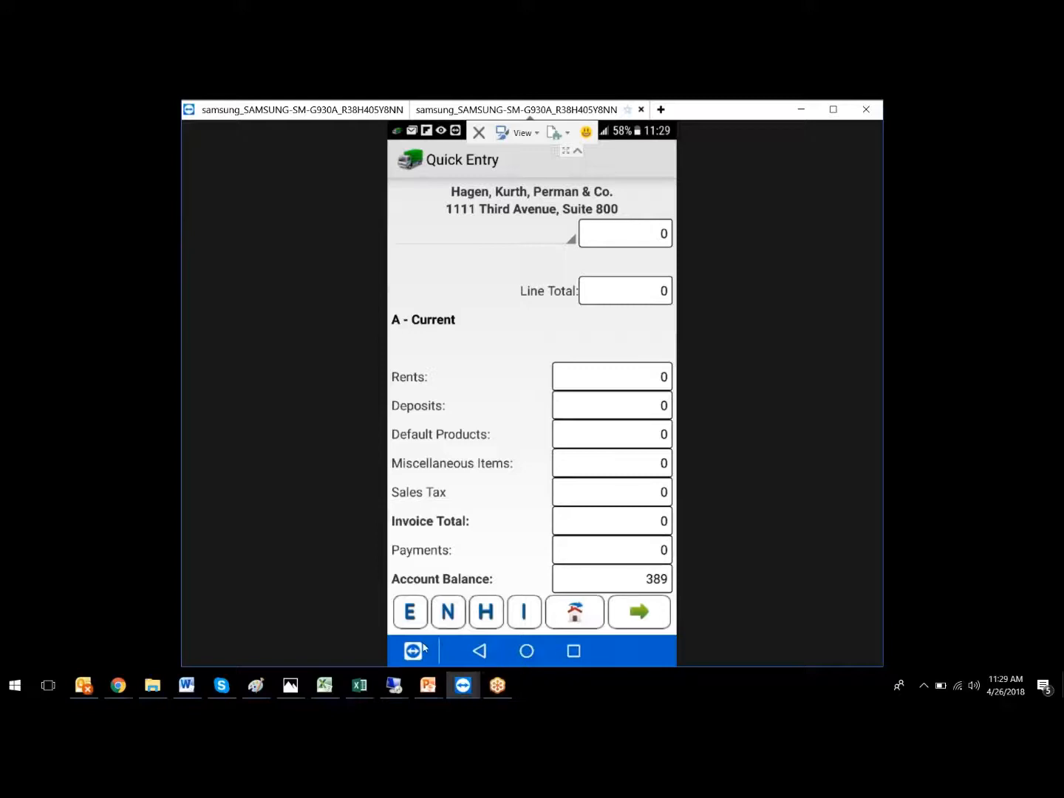
- Open Customer Equipment for Hagen, Kurth, Perman & Co., listing units and their repair faults
left_click(414, 618)
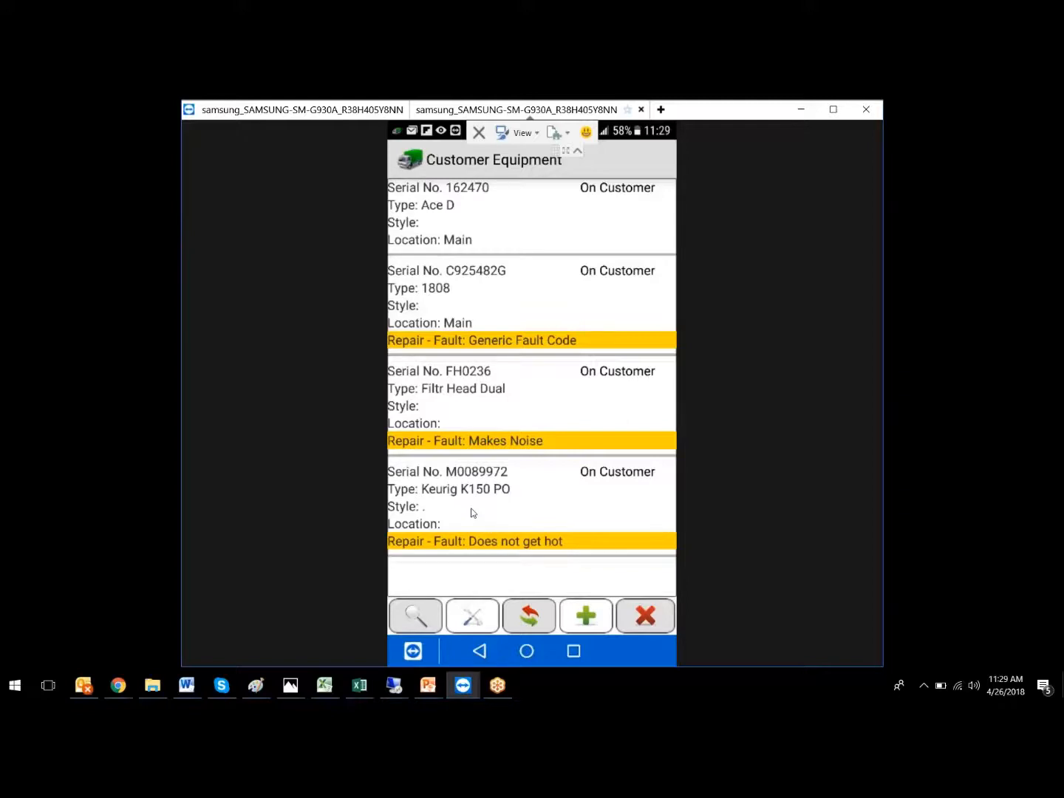
- Check Keurig unit M0089972's service history, then open Equipment Information for Ace D unit 162470
left_click(459, 492)
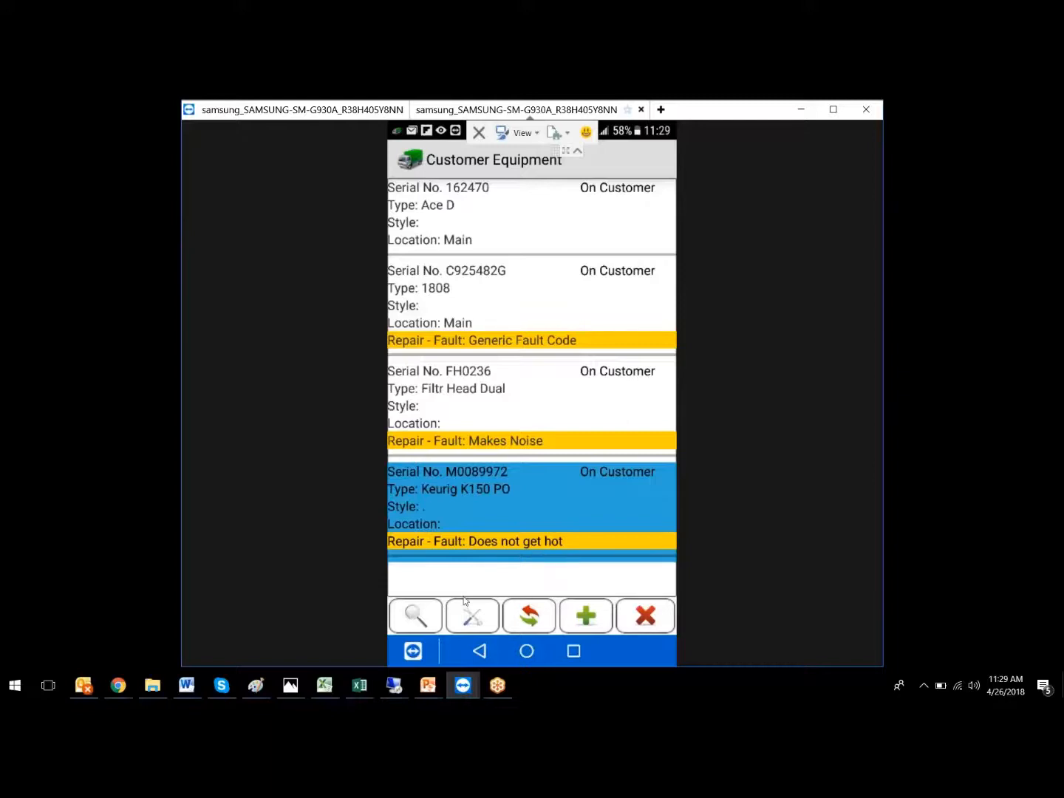
left_click(432, 611)
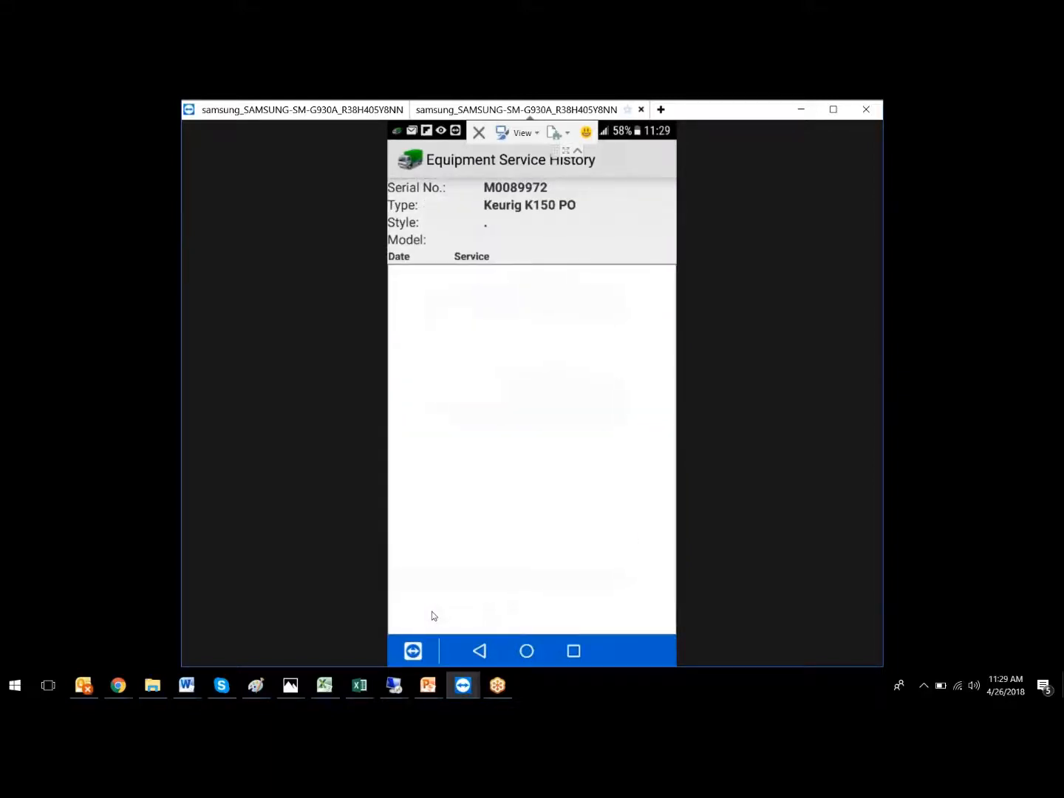
left_click(480, 651)
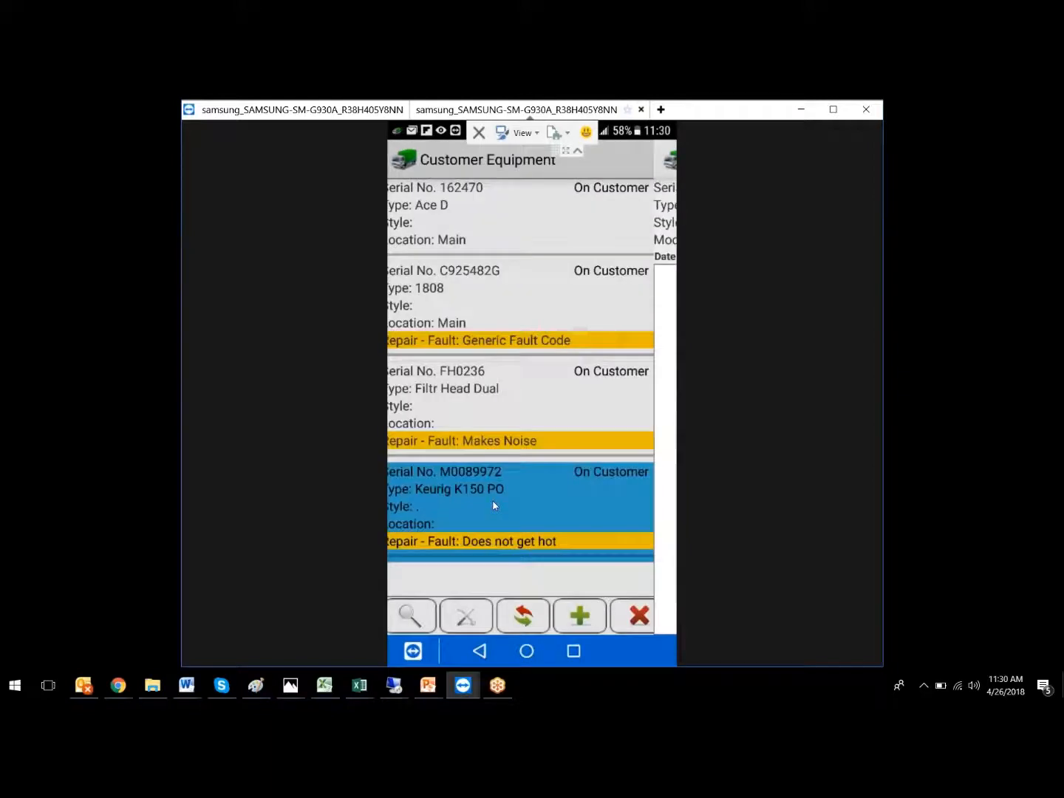
left_click(492, 399)
left_click(418, 613)
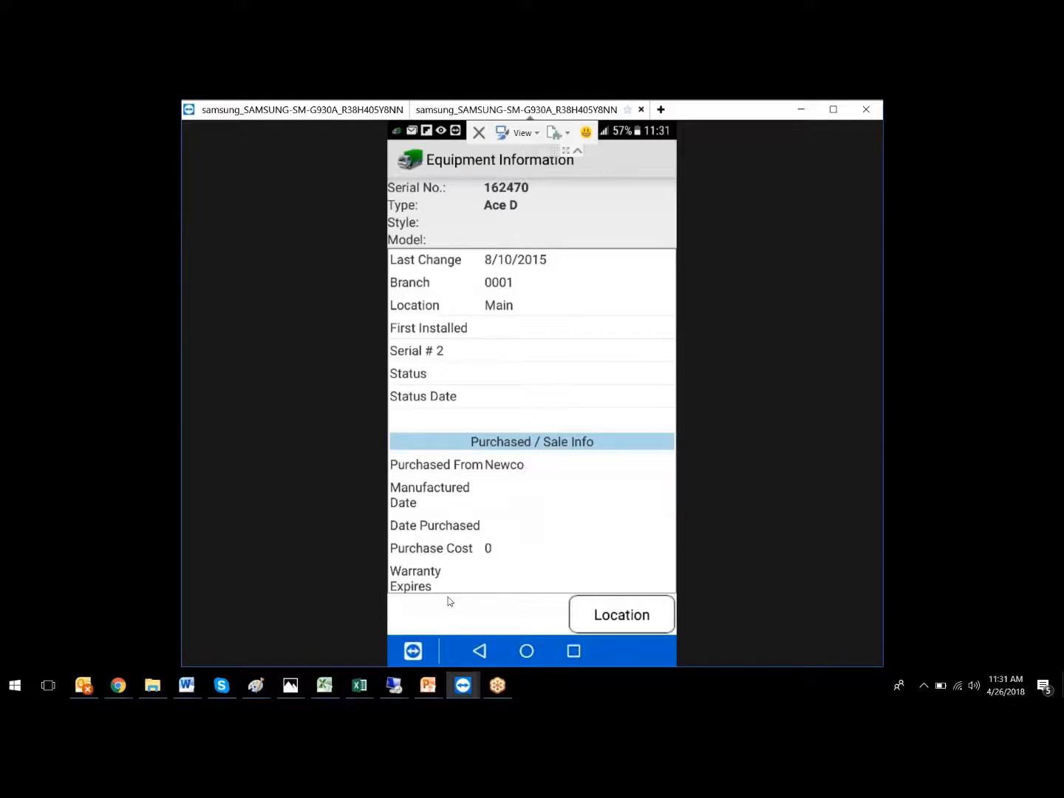
- Scroll through unit 162470's purchase and Rent 1 details (period code Z, start 7/1/2015)
scroll(449, 602, "down", 3)
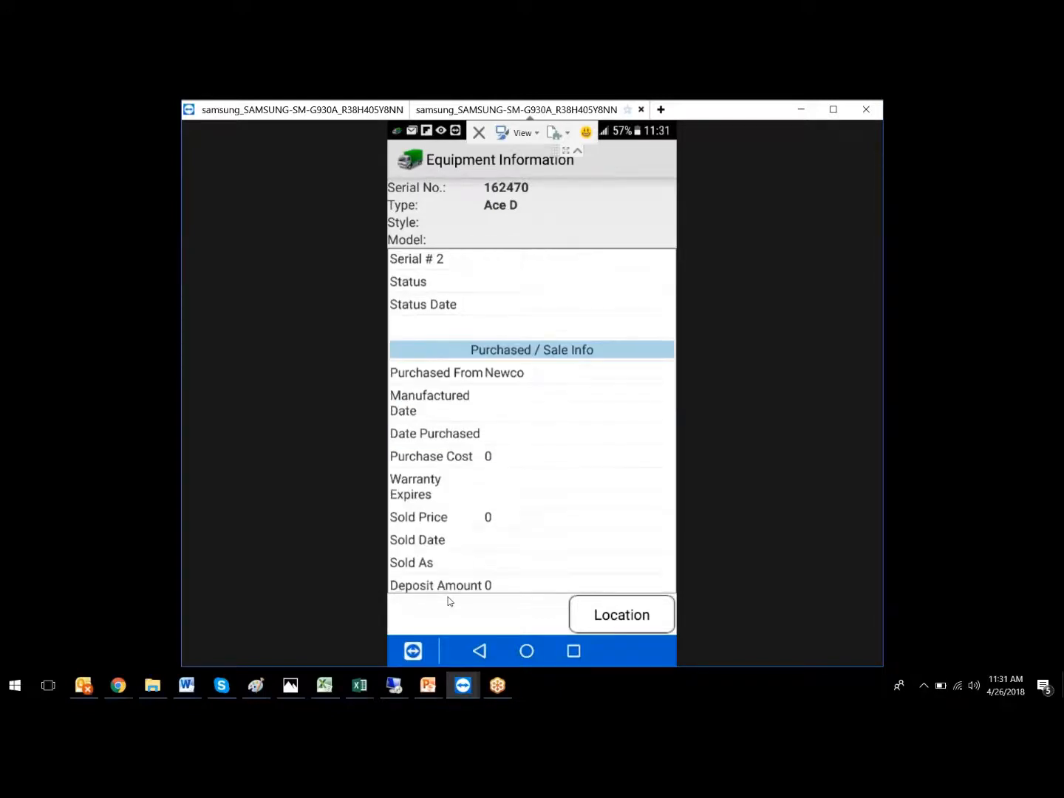
scroll(448, 601, "down", 2)
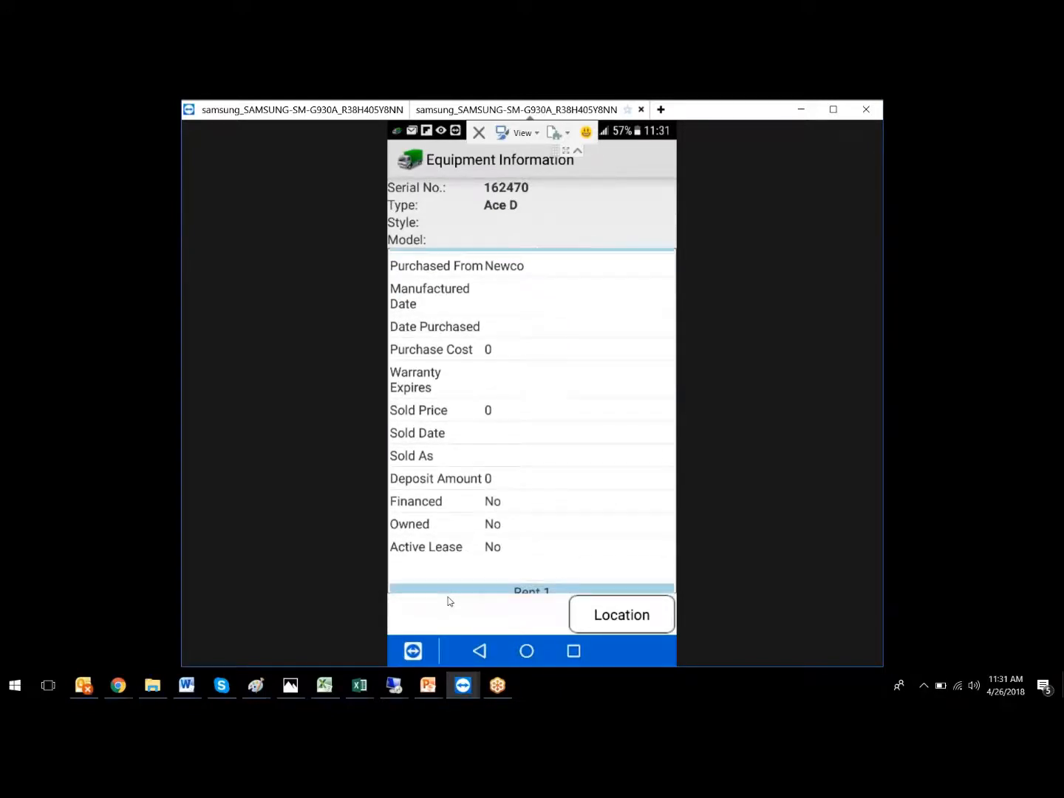
scroll(448, 602, "down", 5)
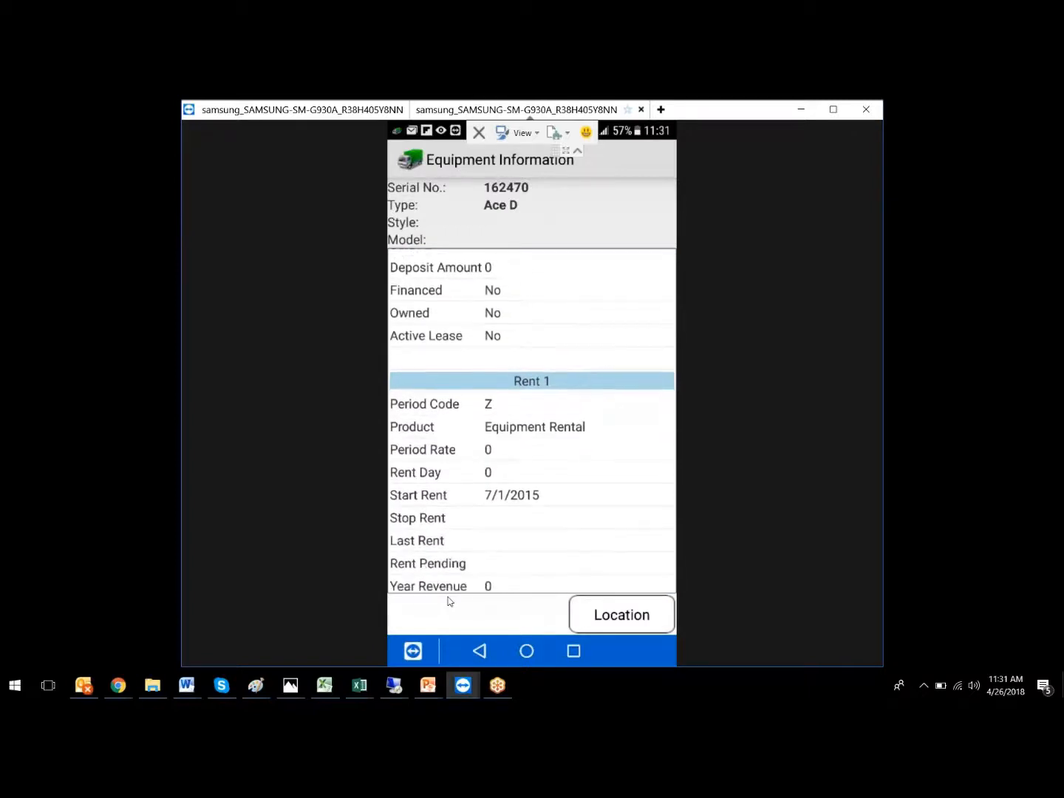
scroll(448, 602, "down", 1)
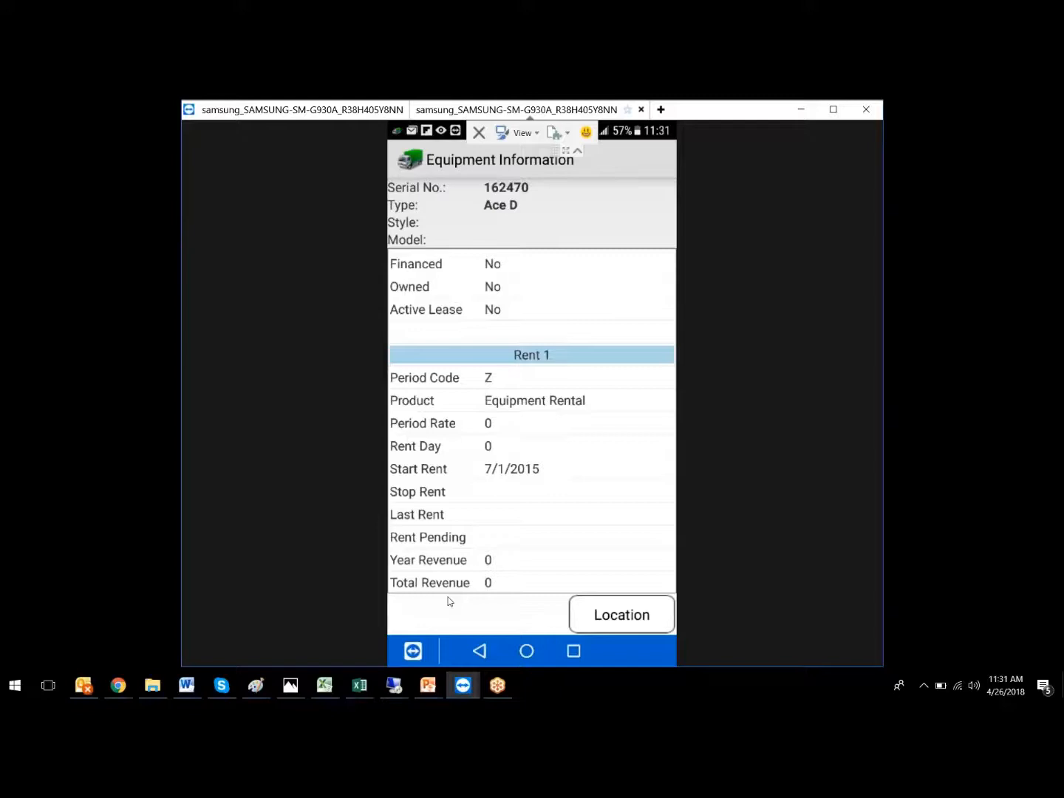
scroll(448, 603, "up", 5)
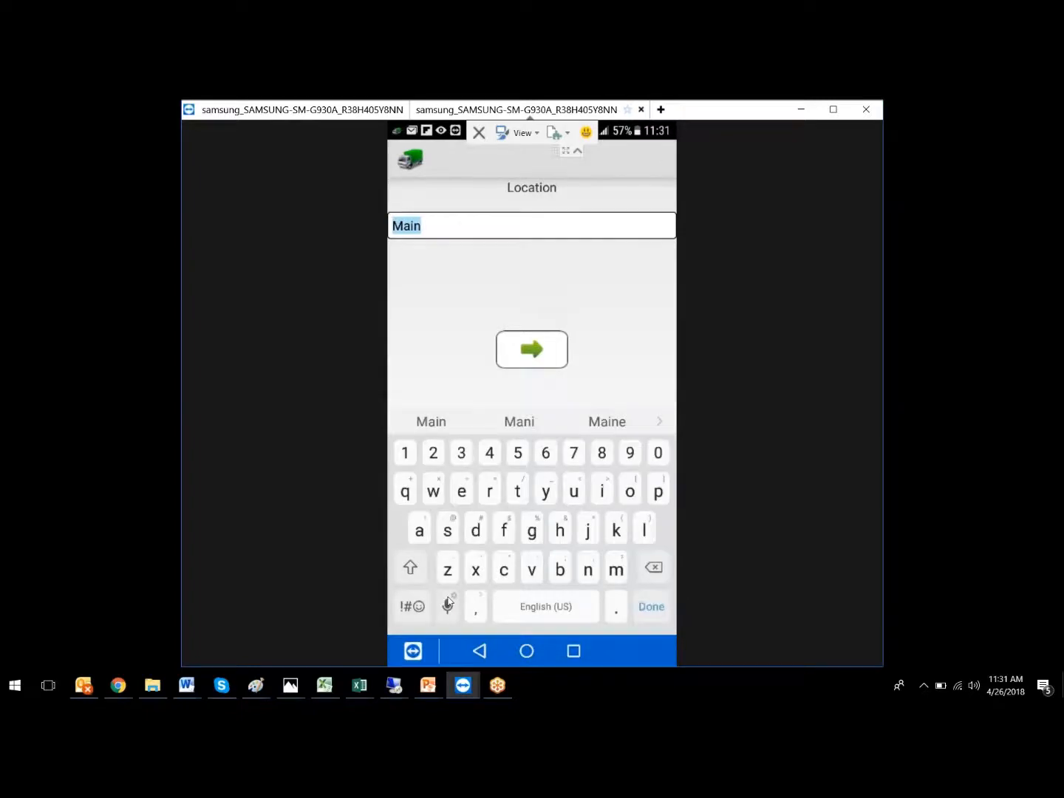
- Change unit 162470's location from Main to 'back dock' and return to the equipment list
type("back dock")
key("Return")
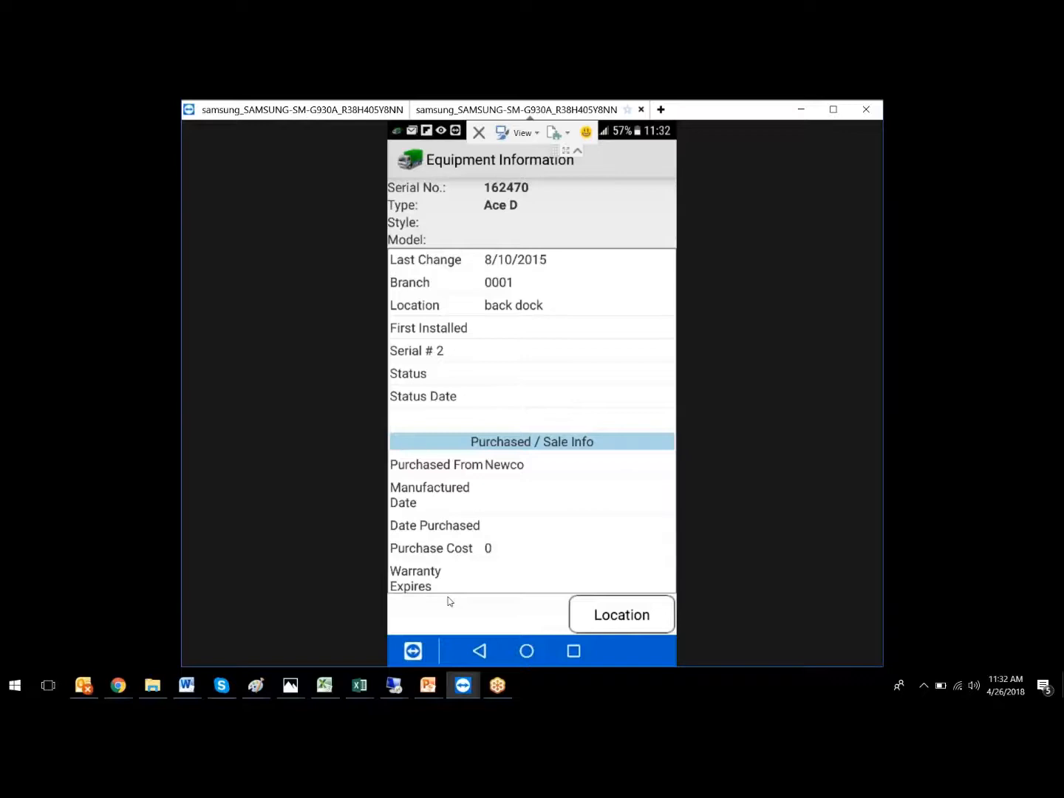
key("Escape")
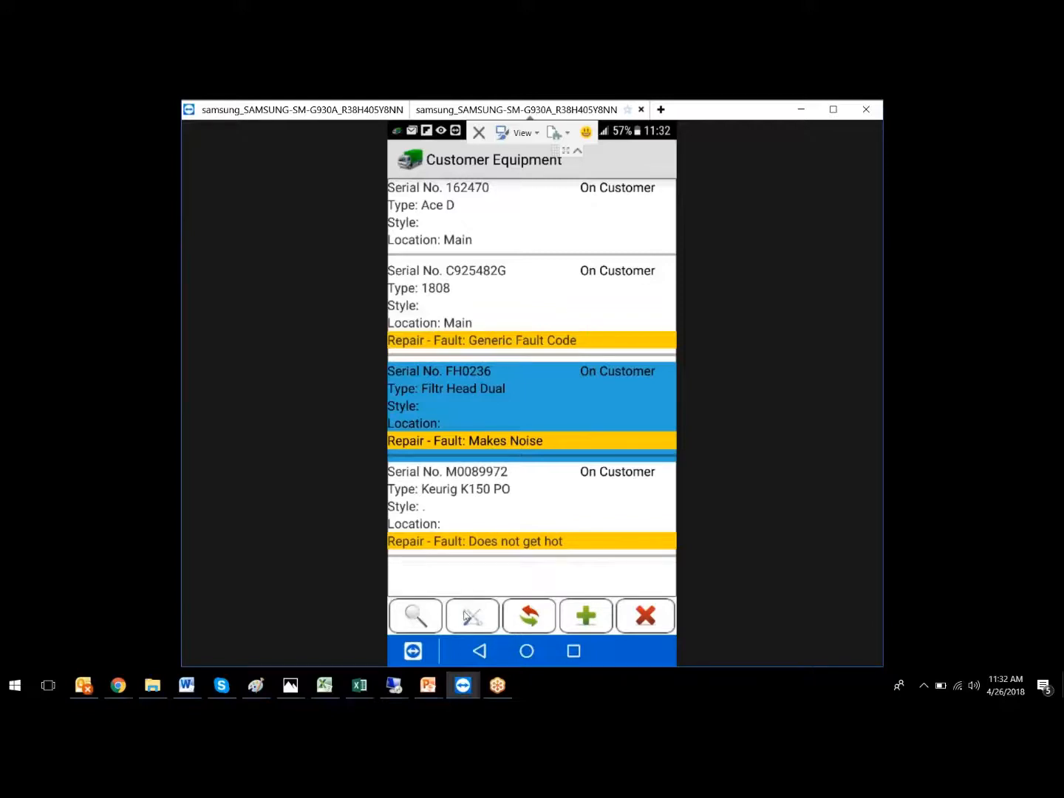
- Start an Equipment Service entry for the Filtr Head Dual unit FH0236
left_click(469, 613)
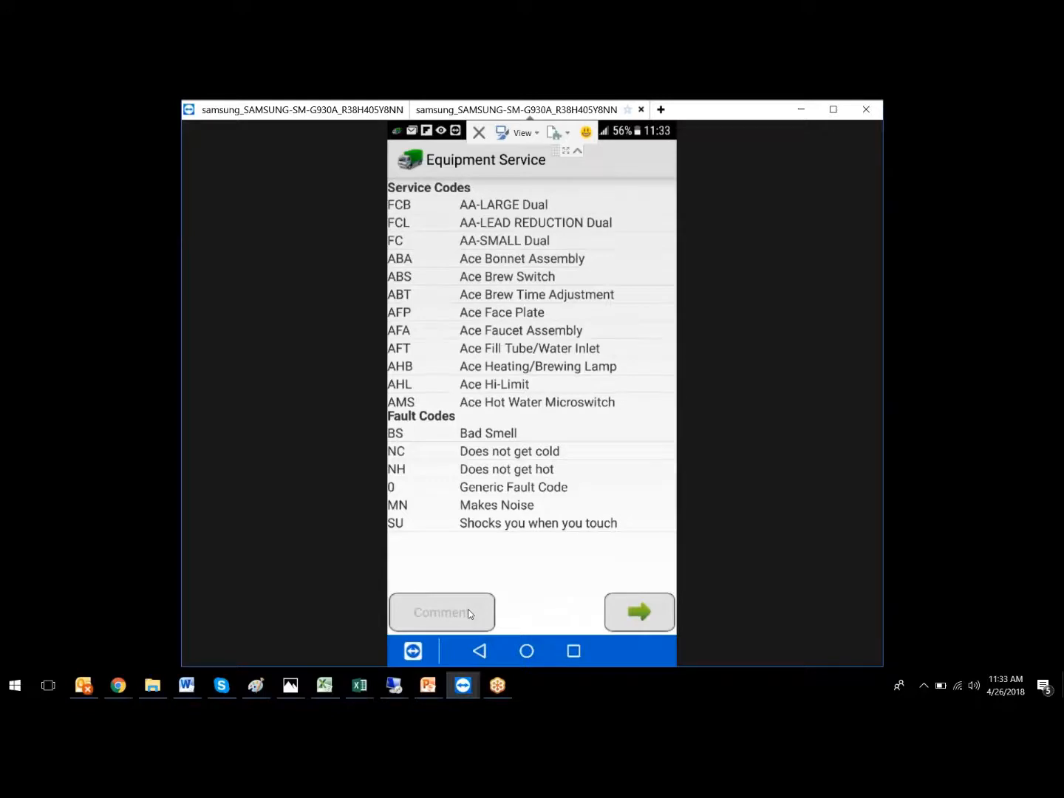
- Choose AFA Ace Faucet Assembly as FH0236's service code, reaching the Enter Comment screen
scroll(470, 615, "down", 5)
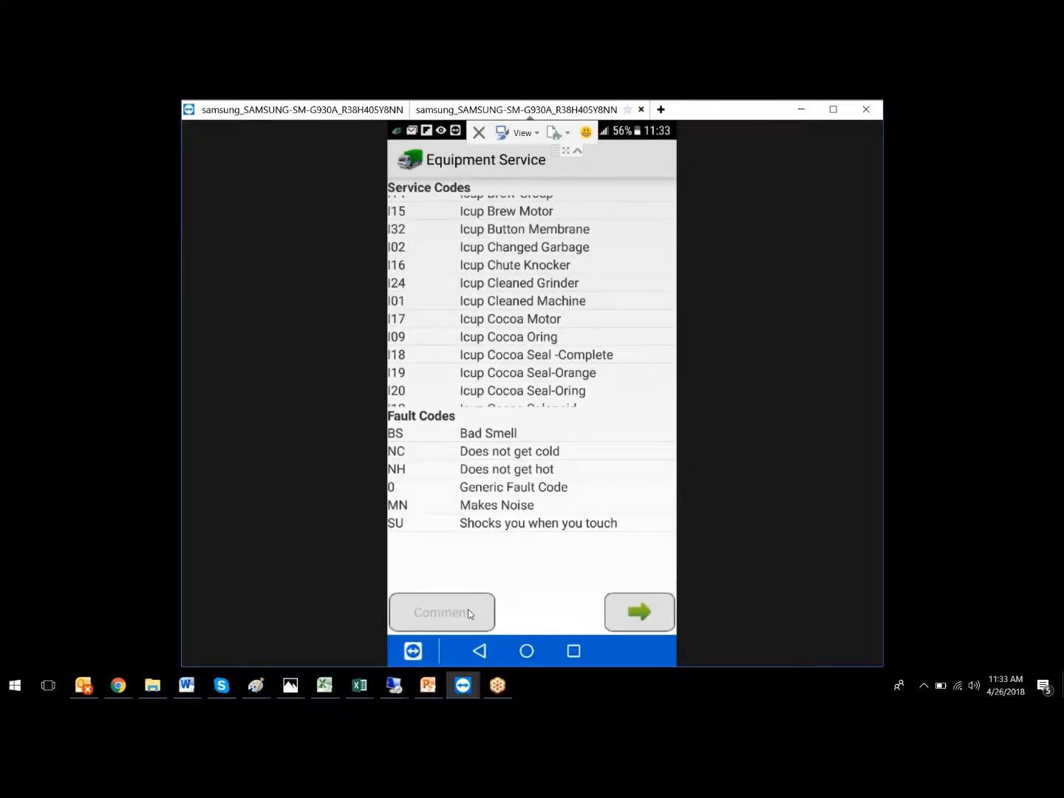
scroll(468, 614, "down", 5)
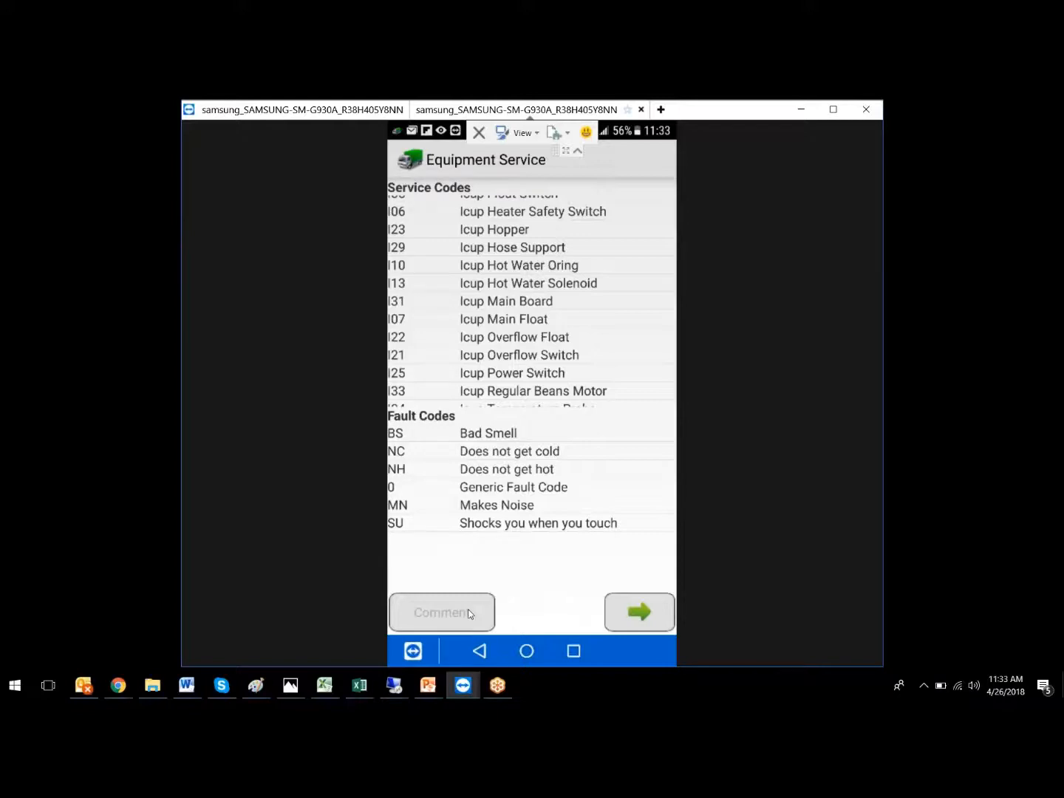
scroll(468, 614, "up", 2)
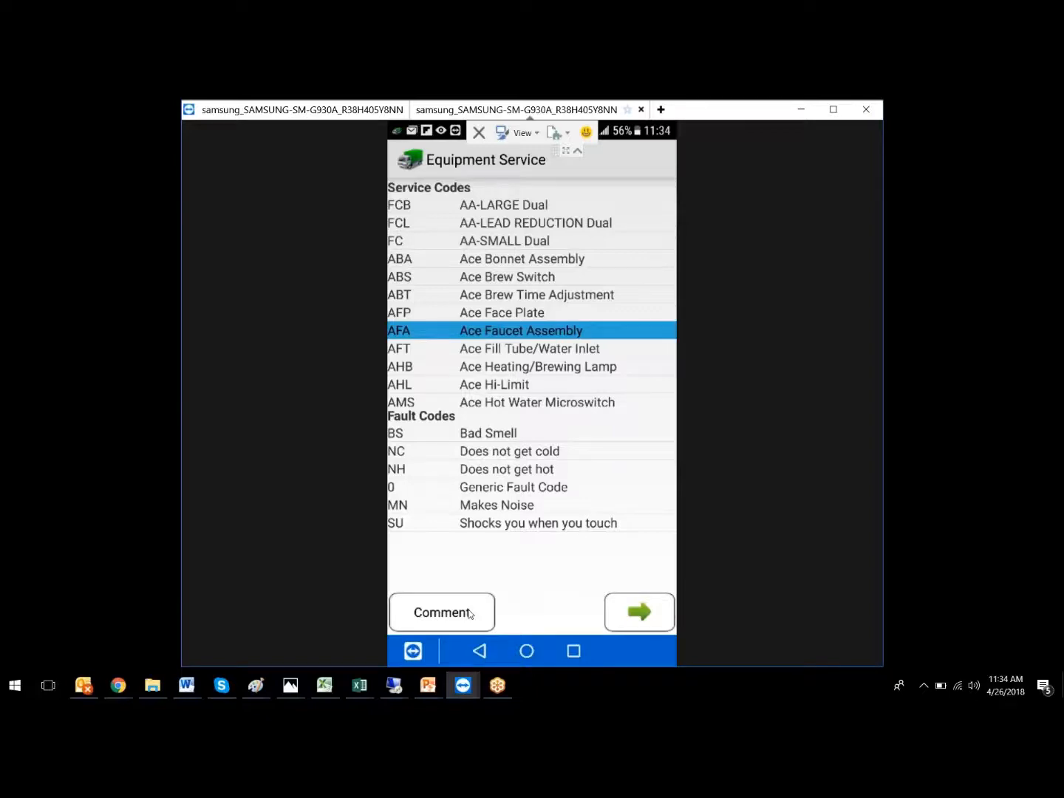
left_click(469, 613)
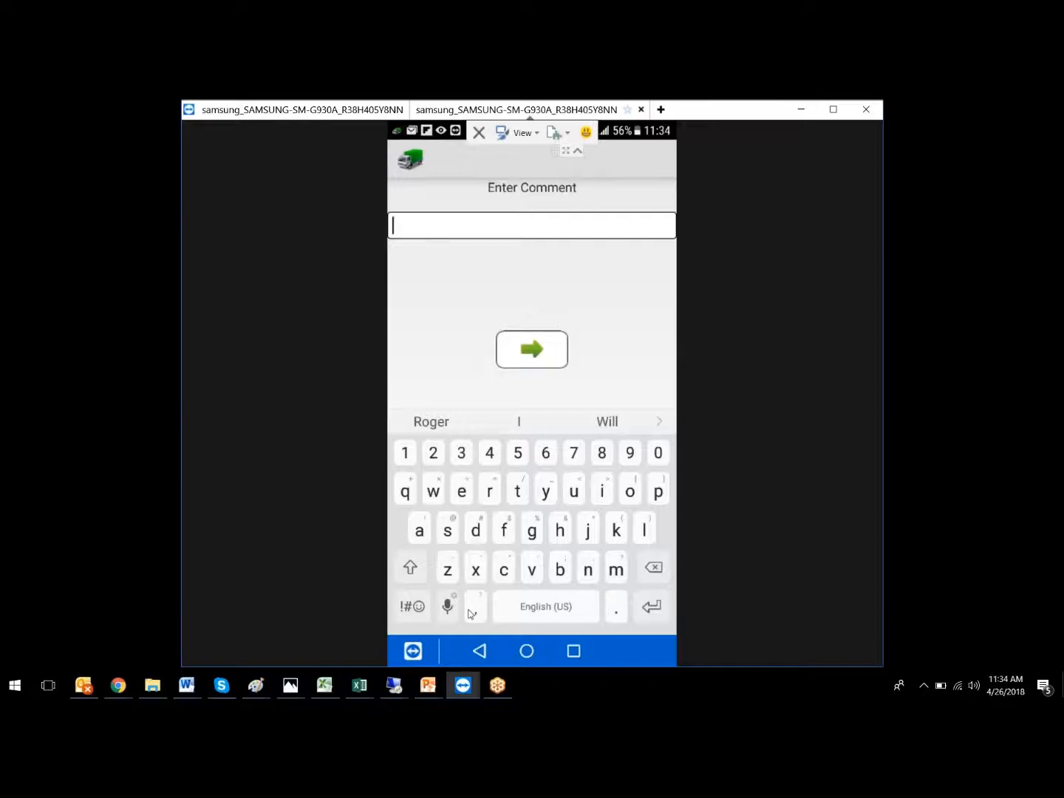
- Switch the Enter Comment screen for service entry FH0236 to voice input
left_click(449, 607)
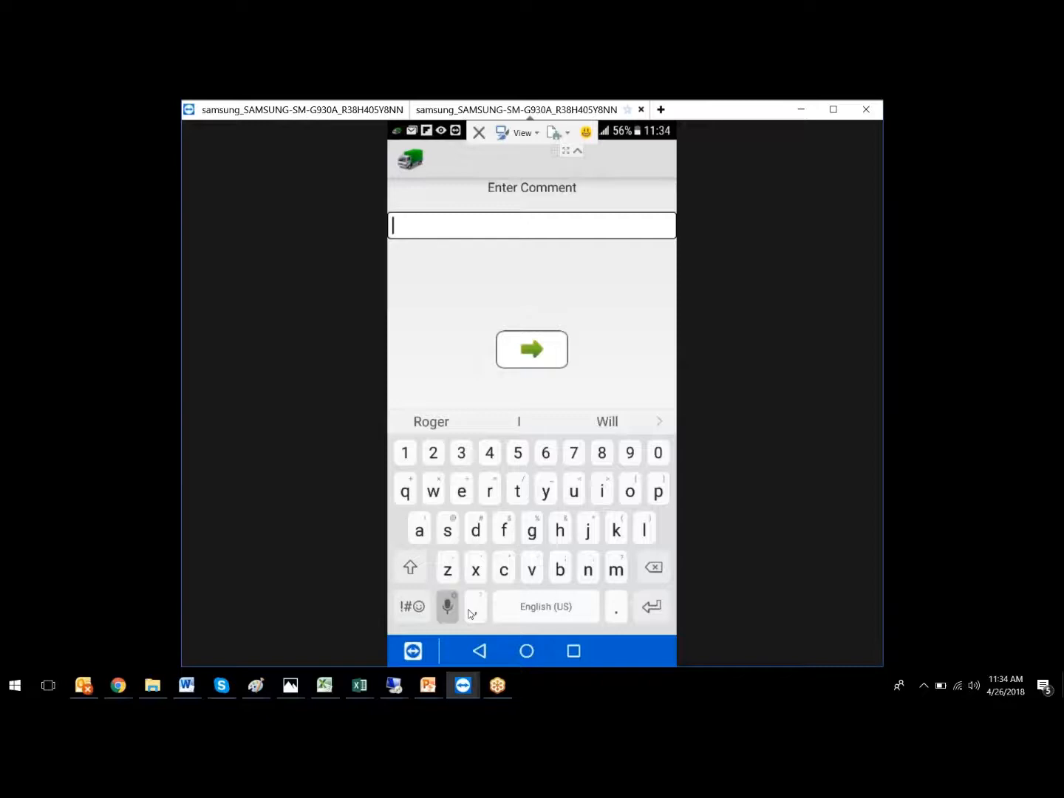
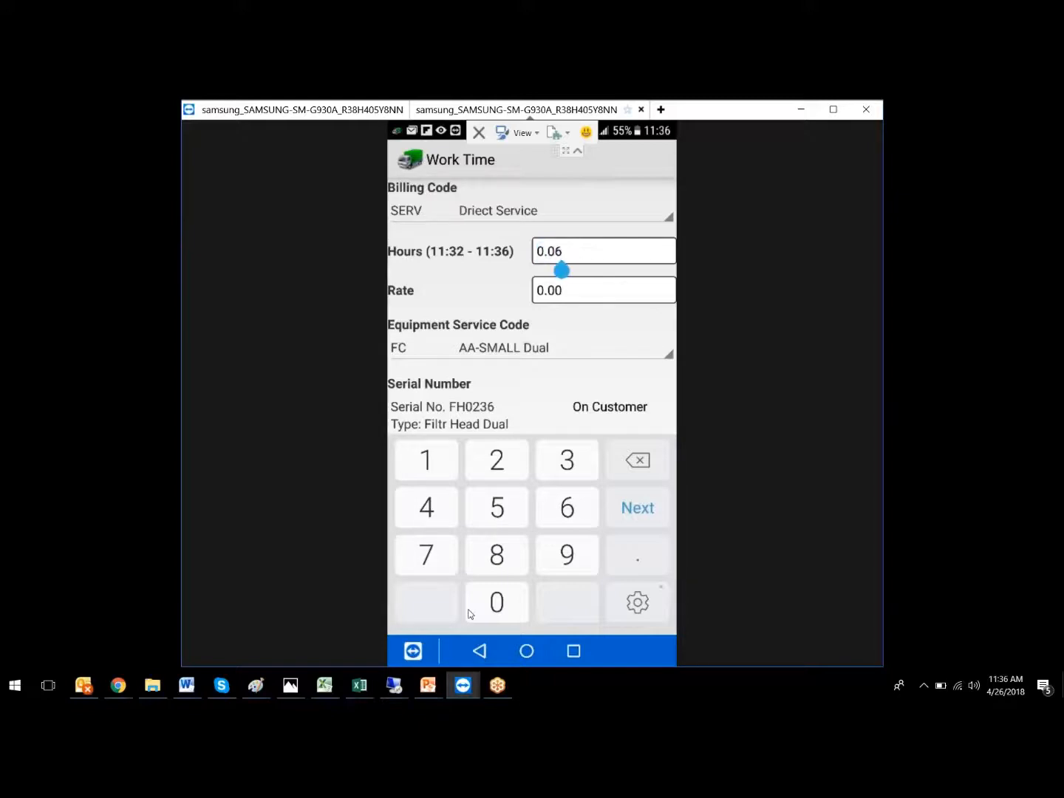
- Replace the Direct Service work time rate with 80 and finish the entry
key("BackSpace")
key("BackSpace")
key("BackSpace")
key("BackSpace")
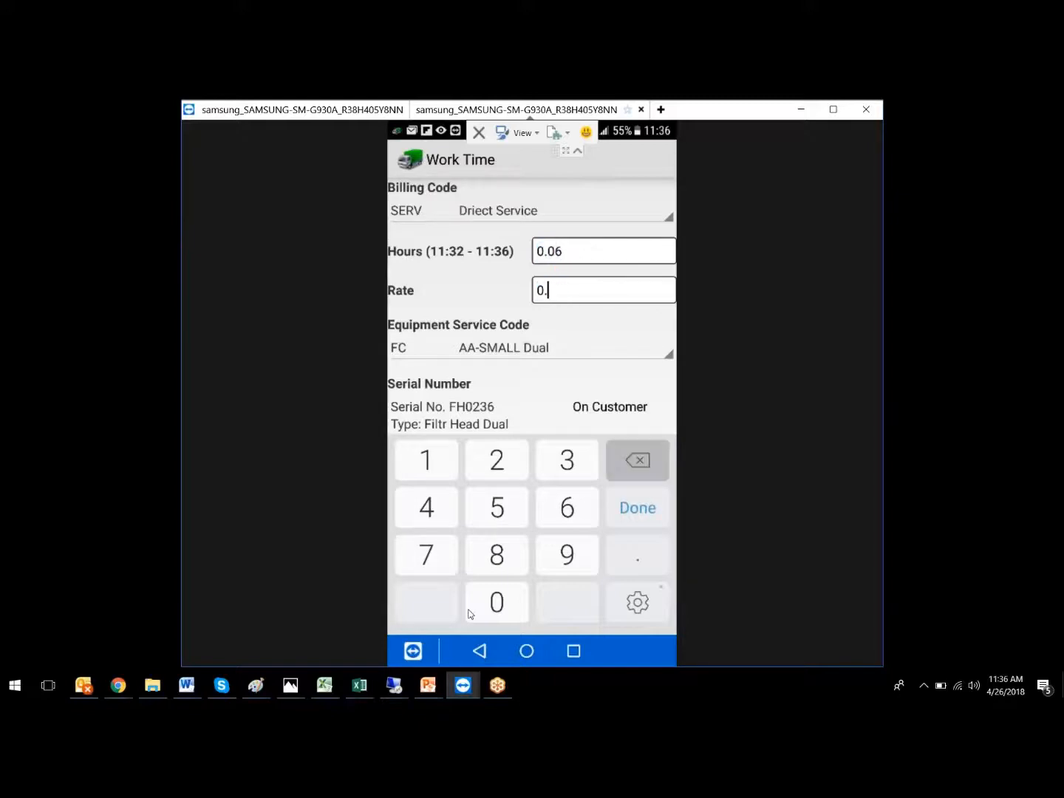
type("80")
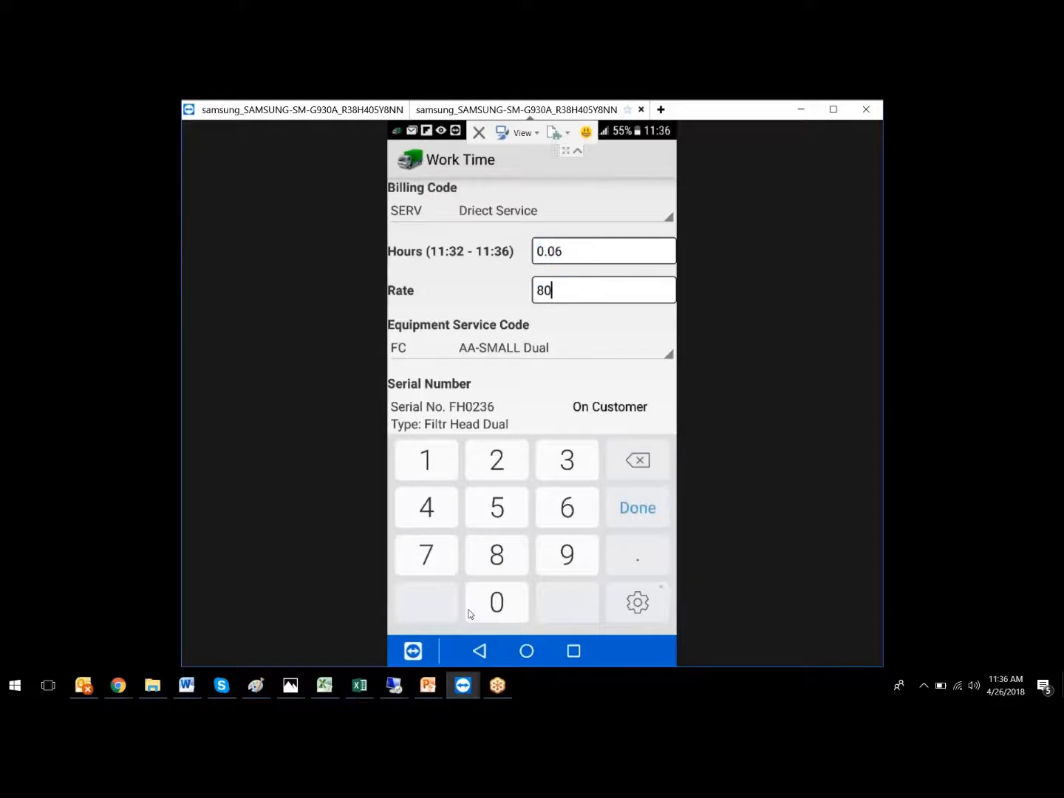
key("Return")
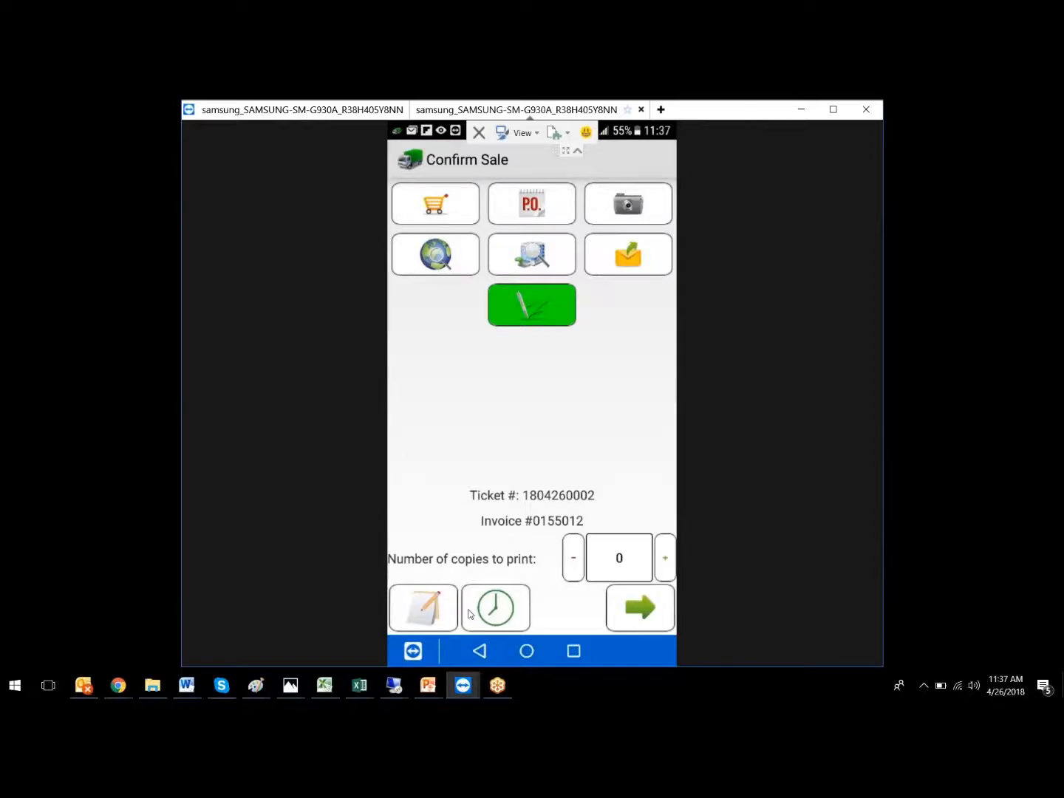
- Add a new work time entry of .10 hours at a rate of 80 for this stop
left_click(470, 615)
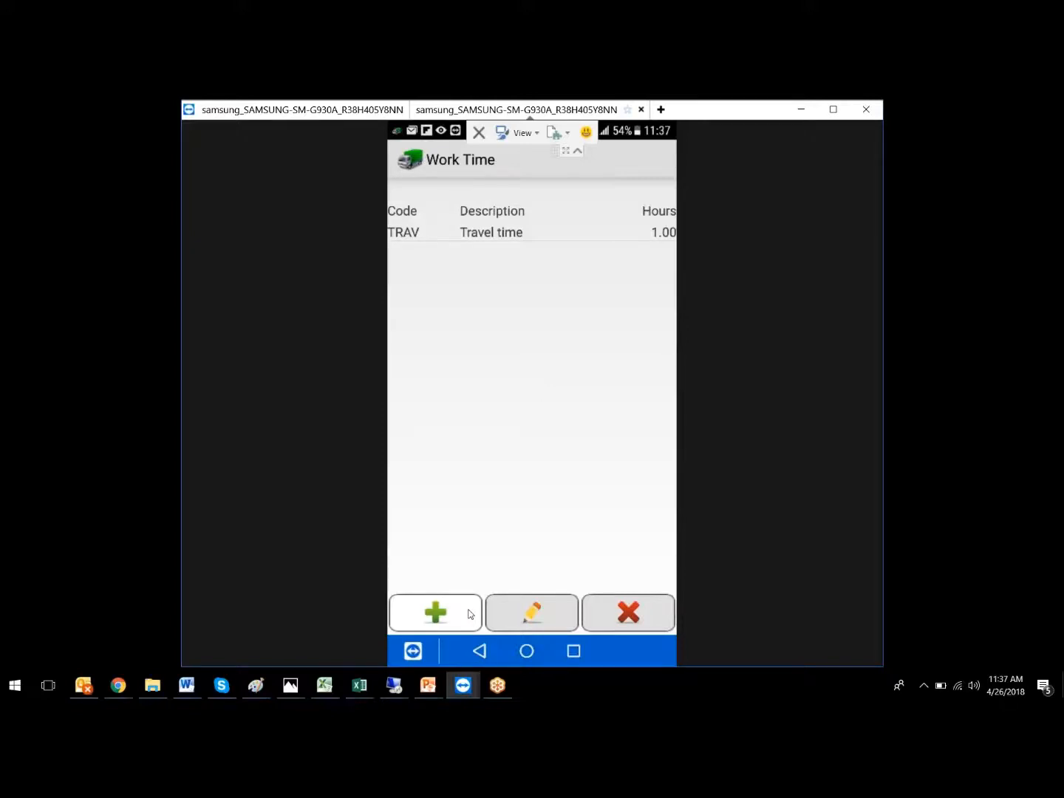
left_click(469, 613)
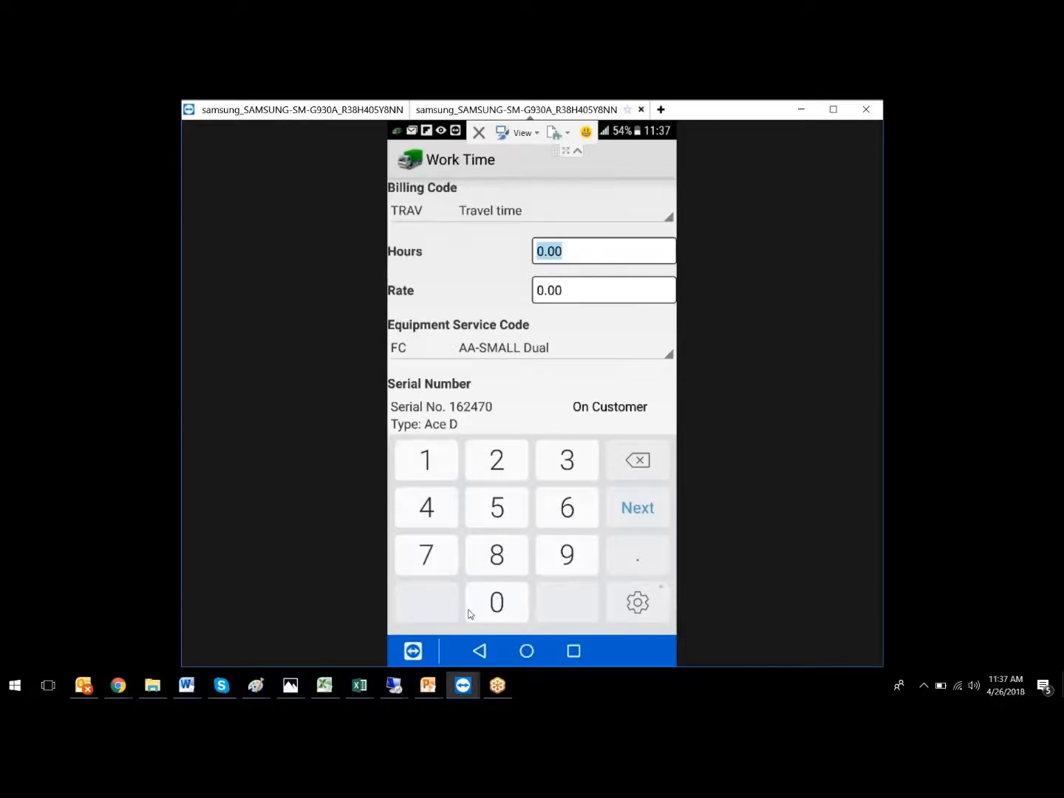
type(".10")
key("Tab")
key("BackSpace")
key("BackSpace")
key("BackSpace")
key("BackSpace")
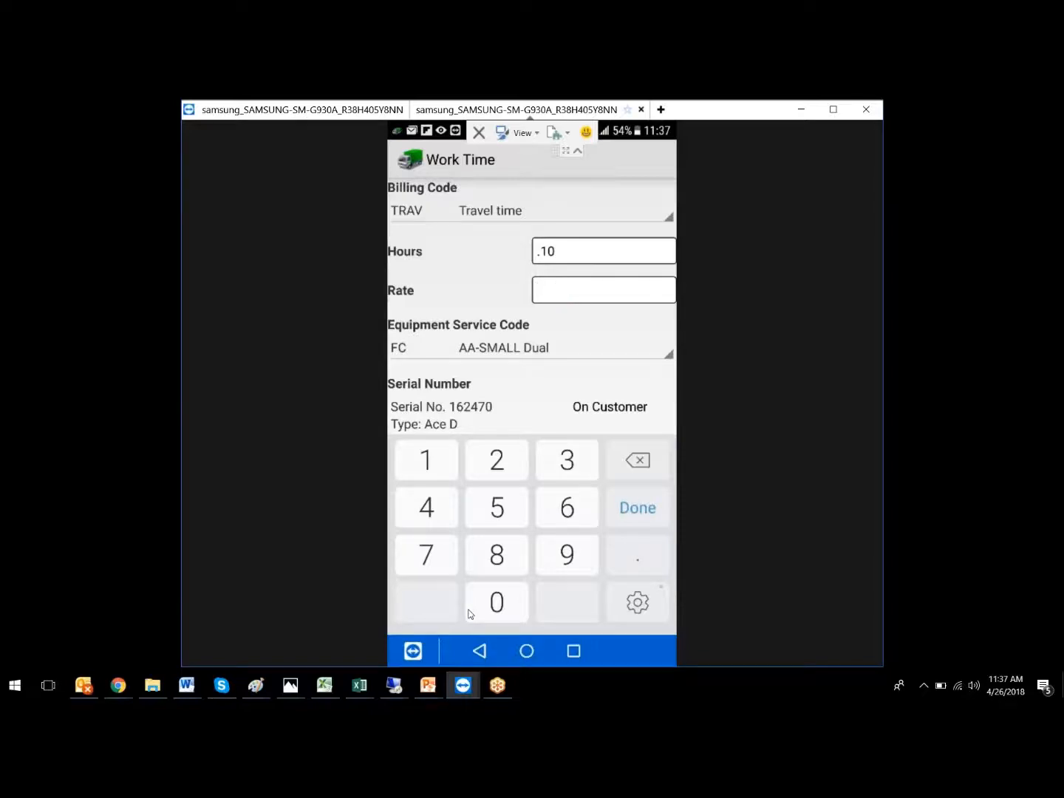
type("80")
key("Return")
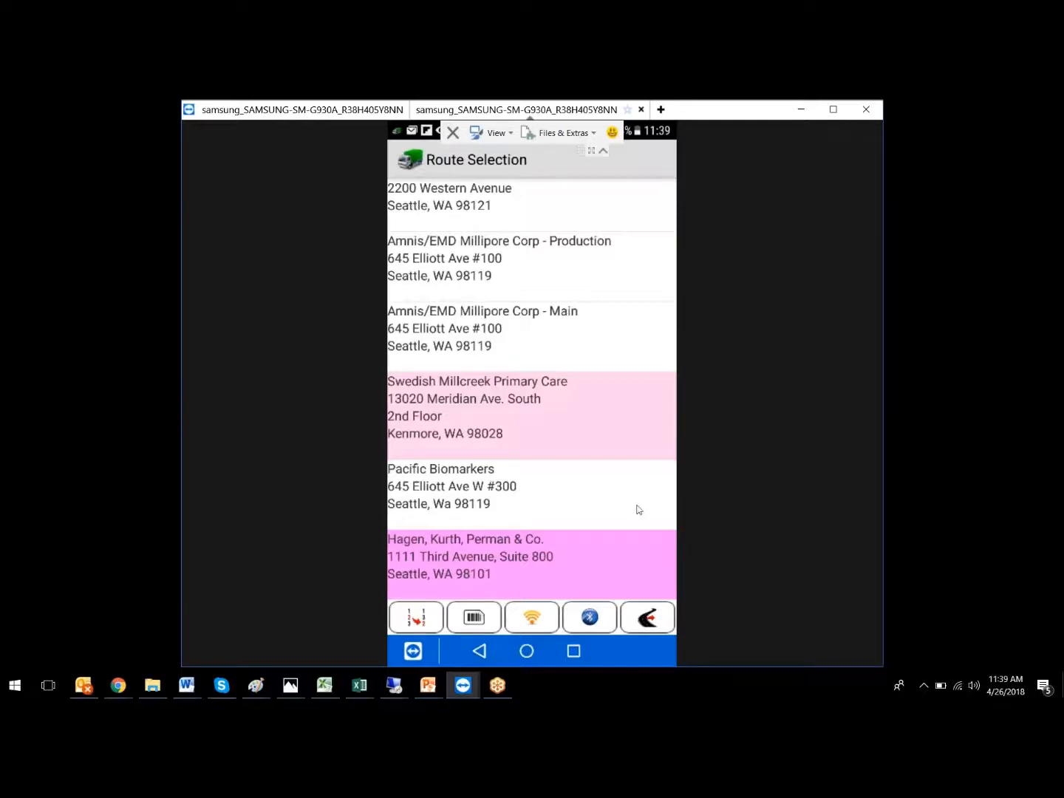
- In the dispatch manager remote session, drag the Hagen, Kurth, Perman stop to 3:50 PM
left_click(405, 688)
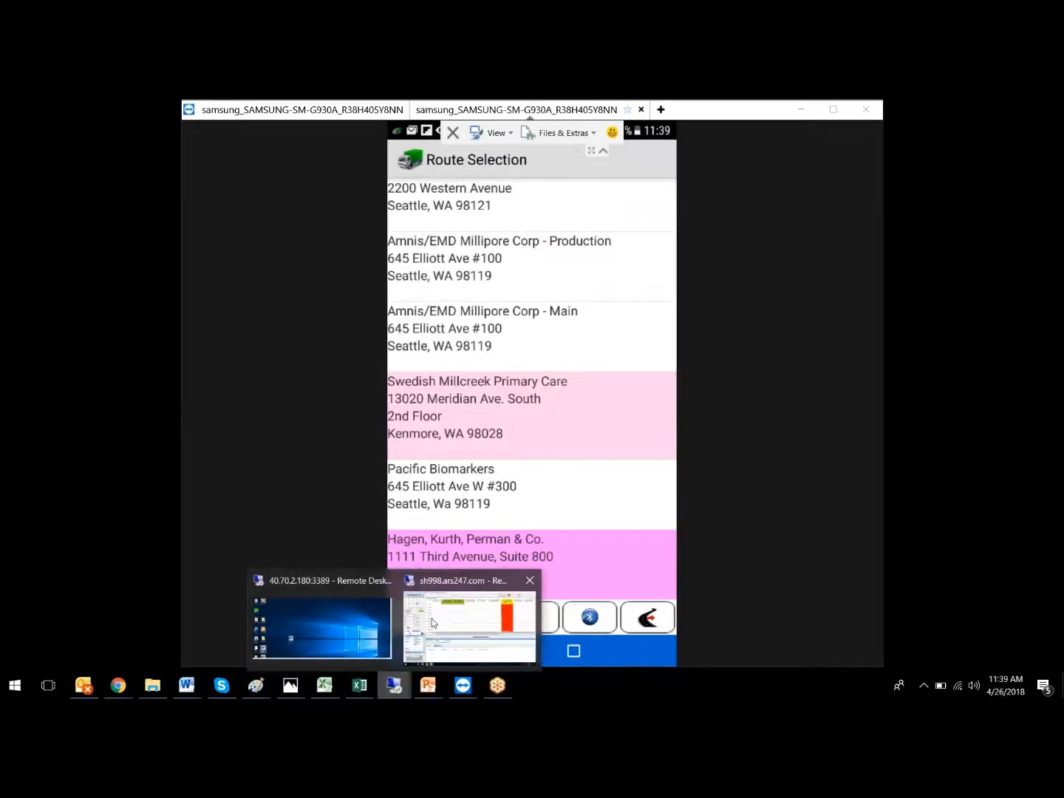
left_click(432, 619)
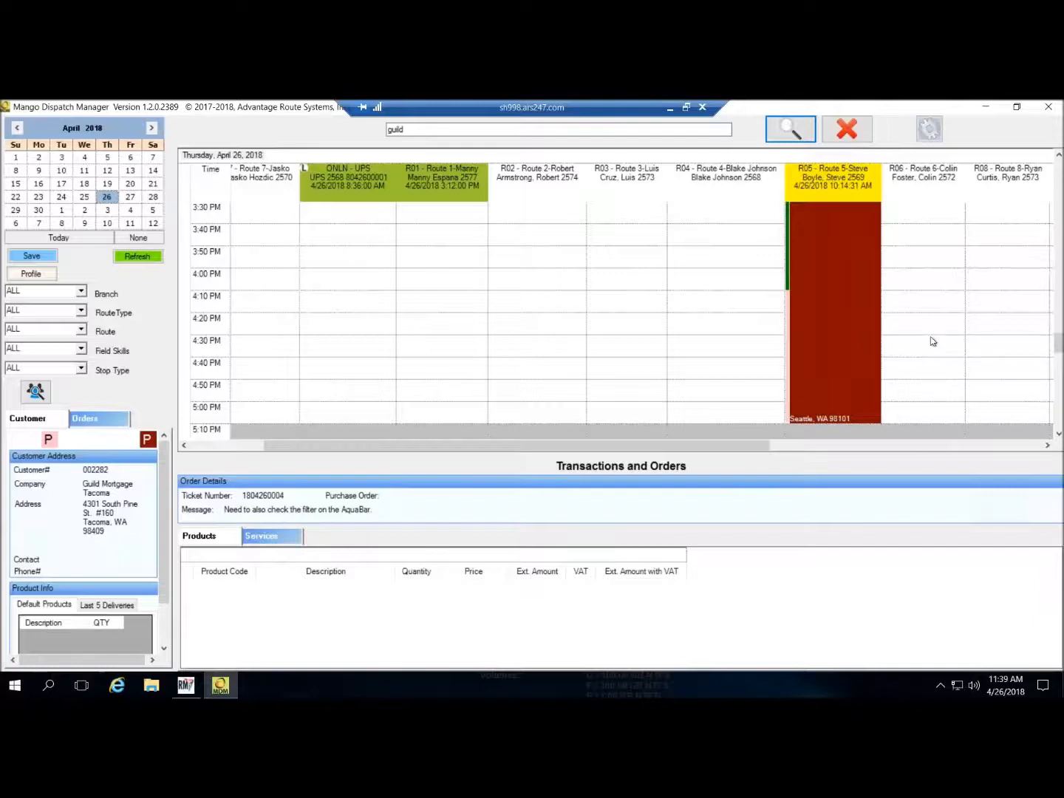
scroll(933, 340, "down", 1)
scroll(941, 306, "down", 2)
scroll(939, 325, "up", 4)
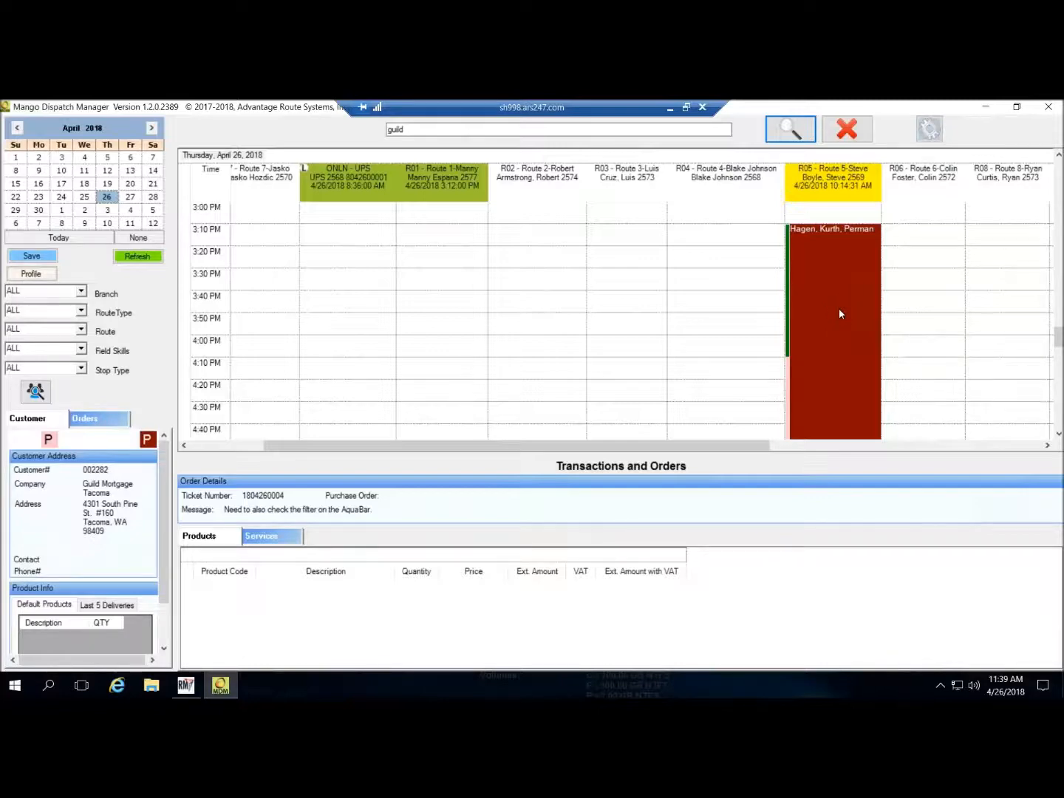
left_click_drag(841, 314, 850, 320)
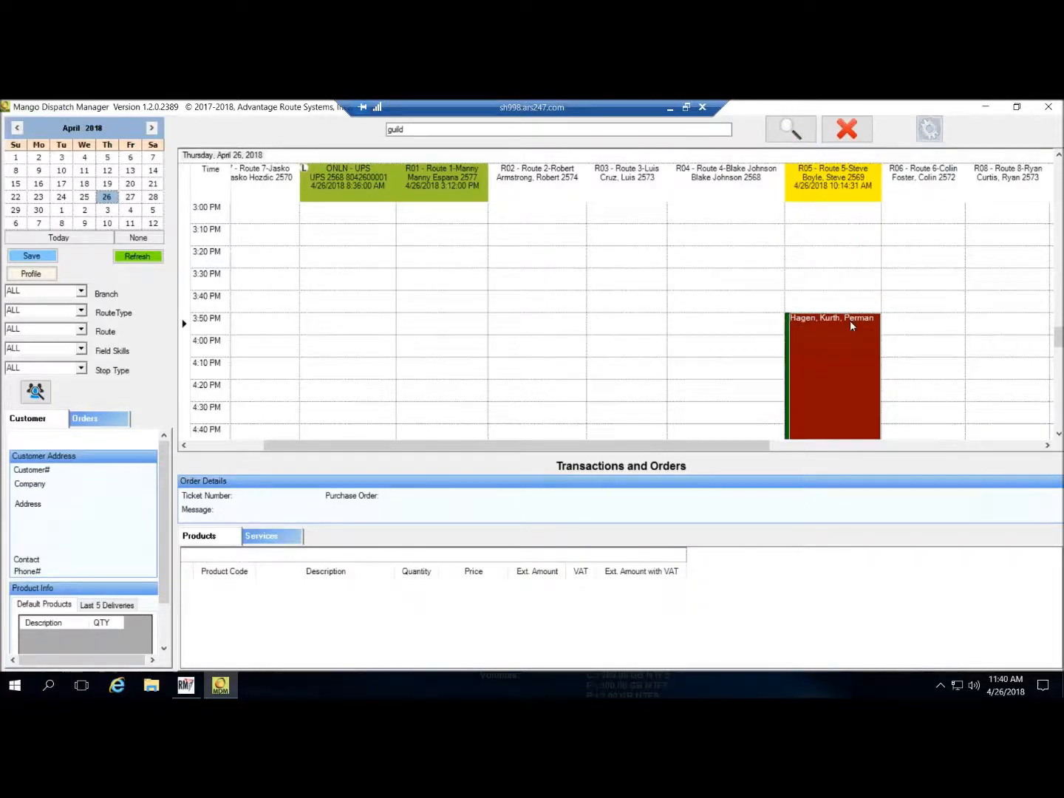
- Try the stop's Invoice Viewer and dismiss the No Invoice message
right_click(858, 368)
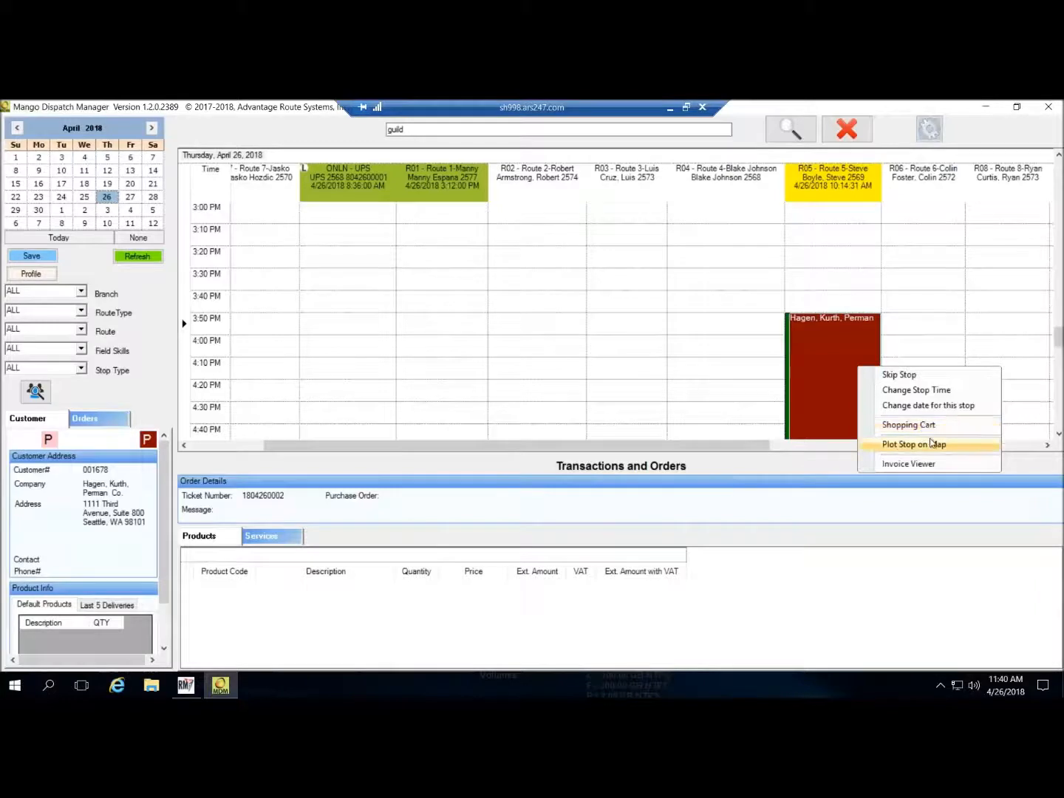
left_click(937, 464)
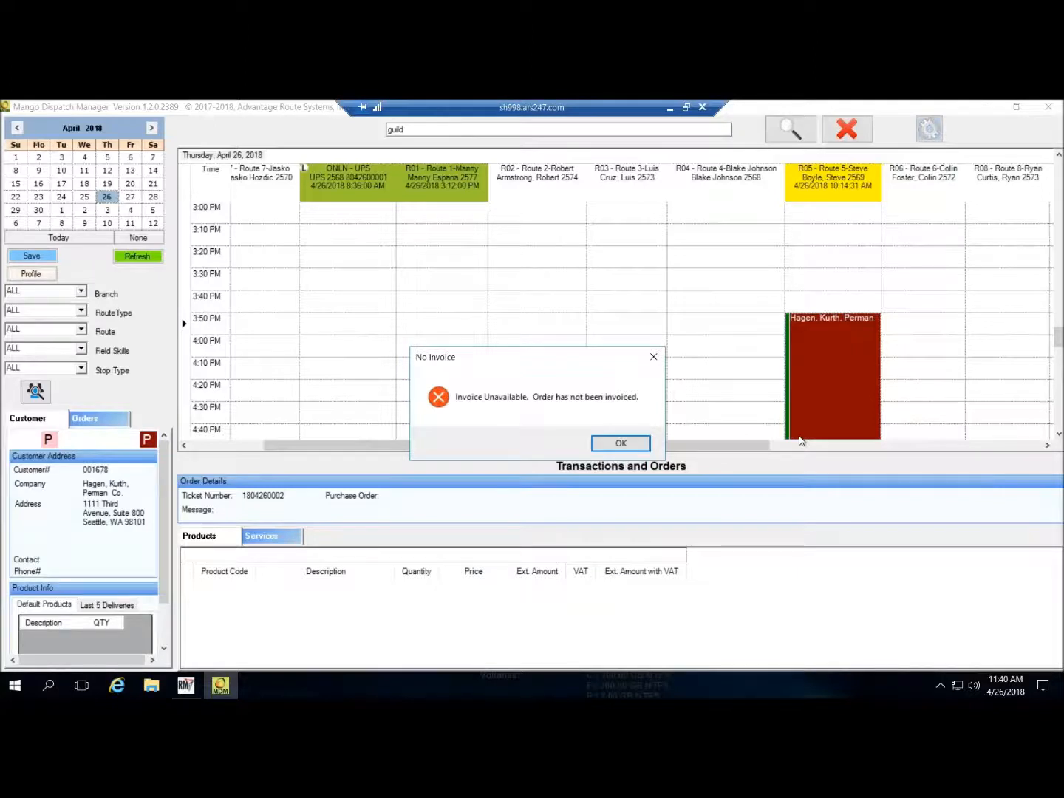
left_click(608, 444)
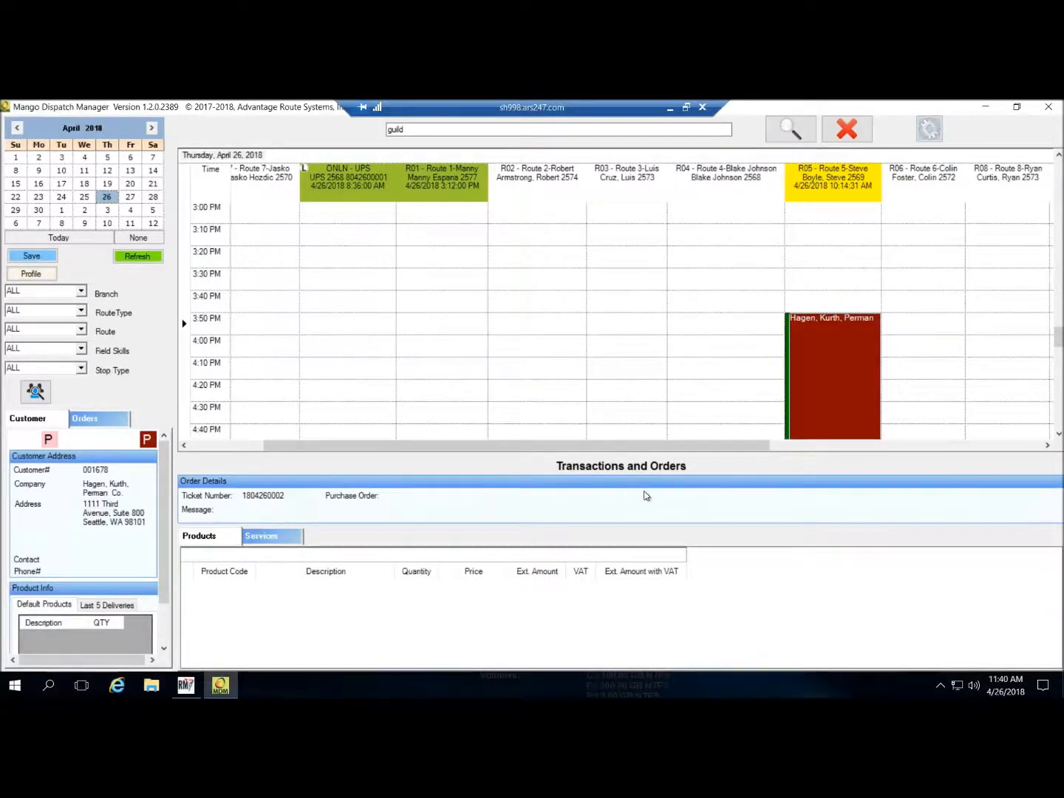
- Open the A Place For Mom stop's invoice in Invoice Viewer, review it, then close it
scroll(576, 348, "up", 8)
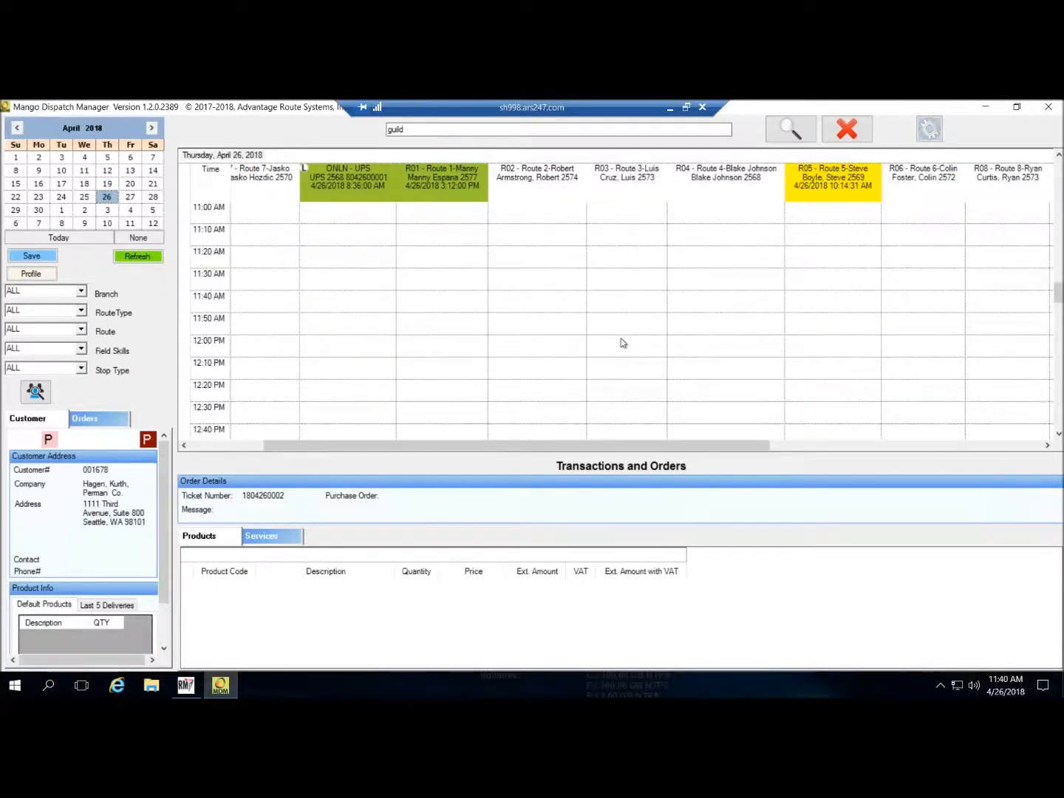
scroll(622, 343, "up", 11)
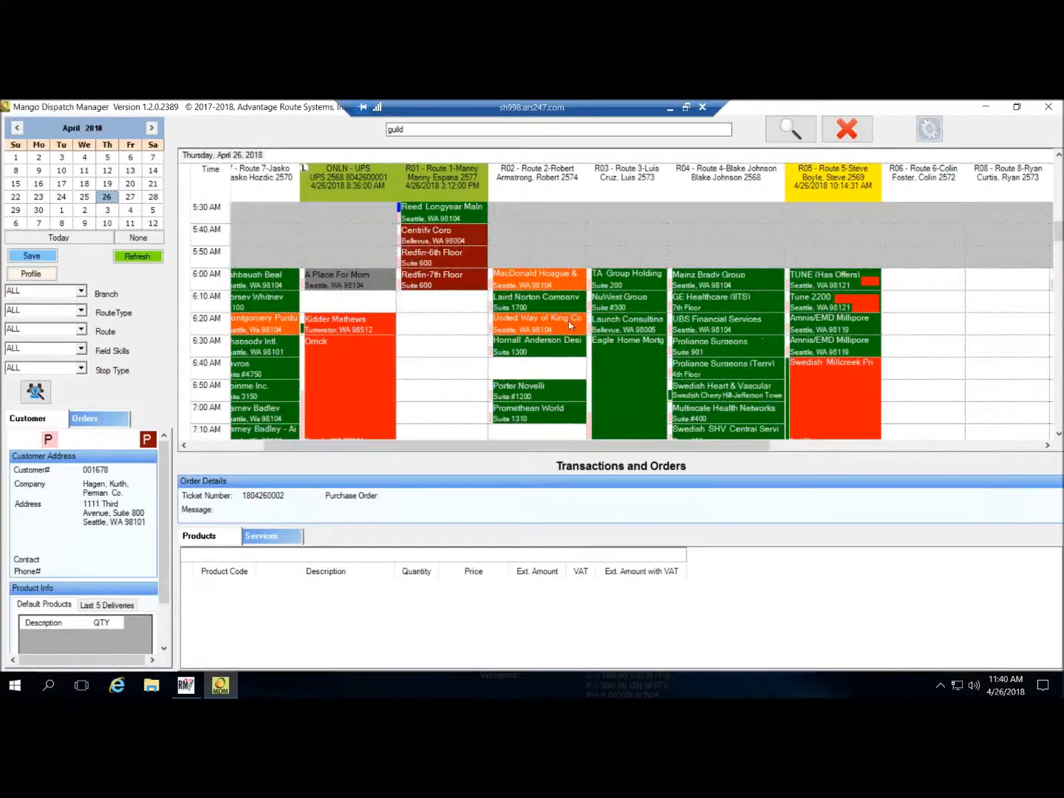
right_click(345, 281)
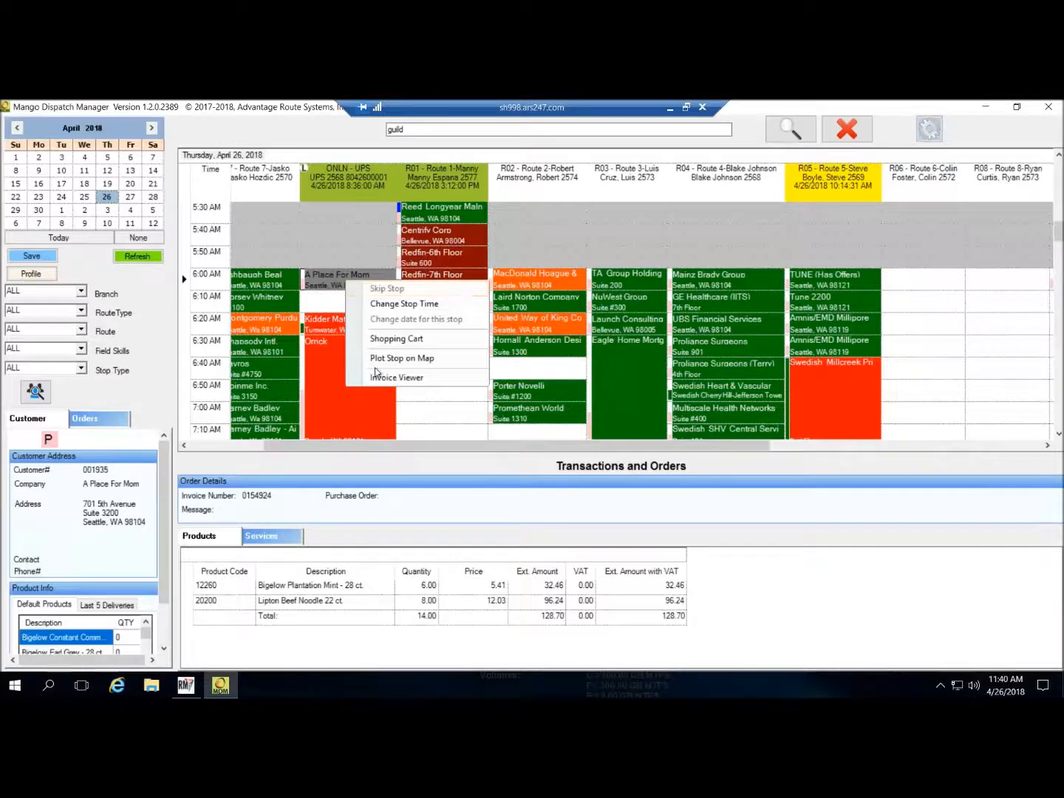
left_click(384, 378)
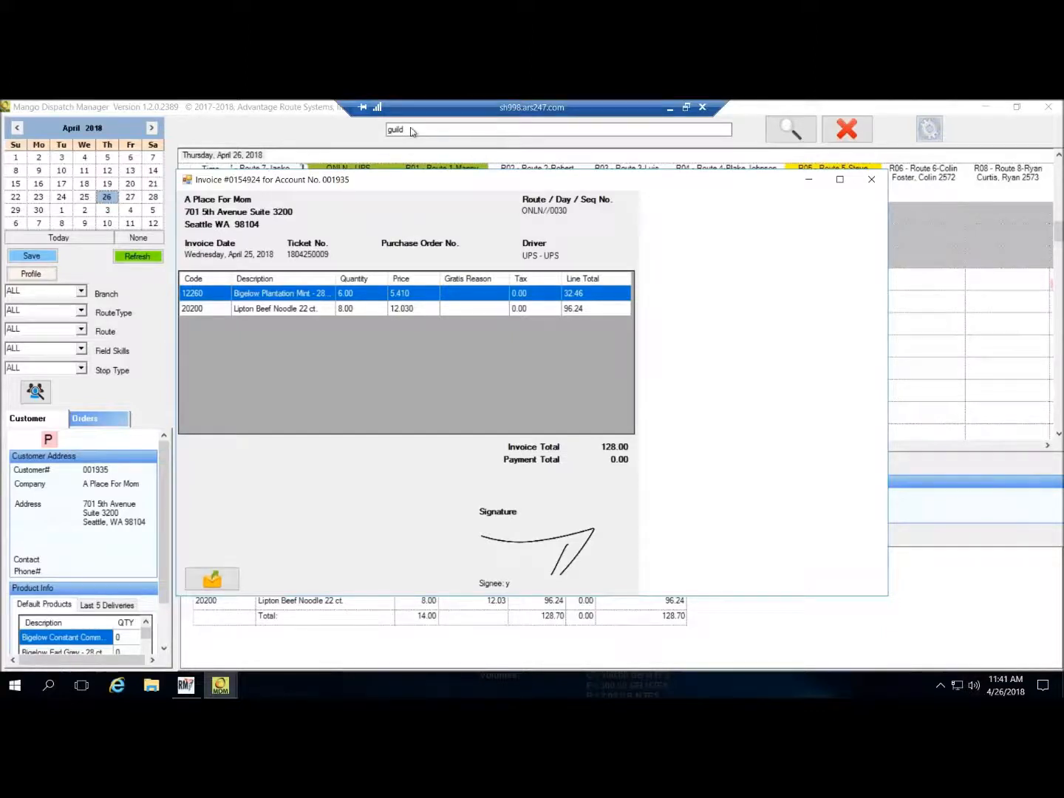
left_click(875, 179)
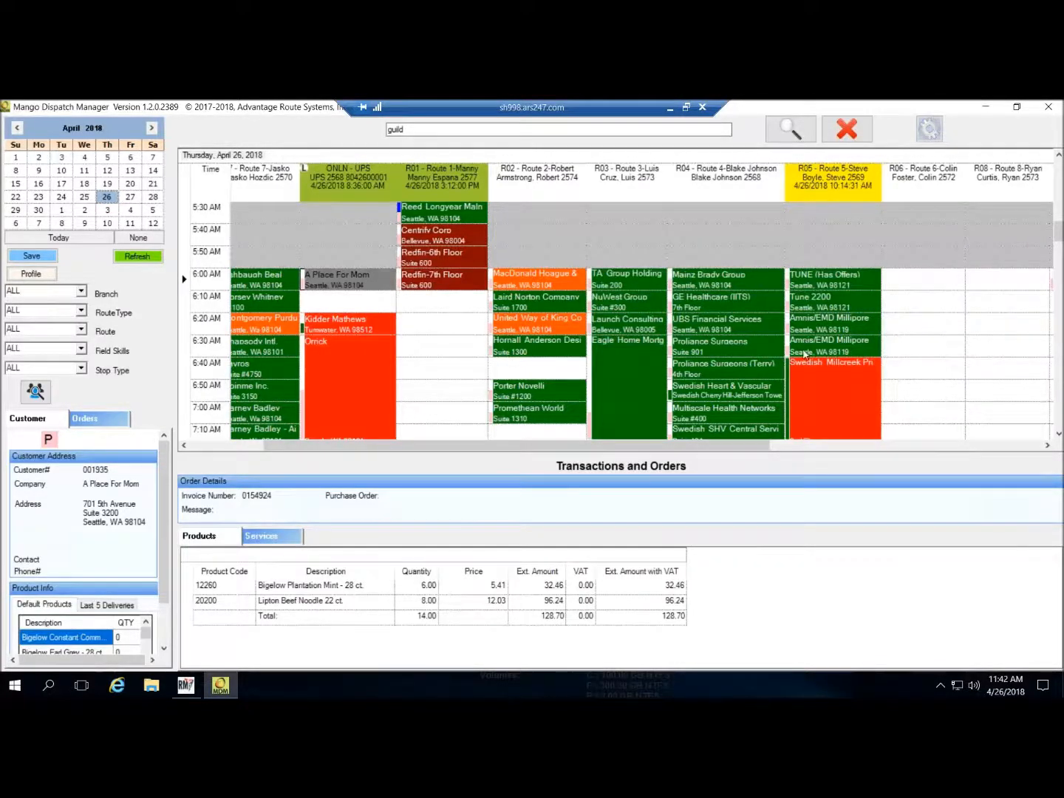
- List Route 4's orders and plot its stops for this date on a map
right_click(452, 177)
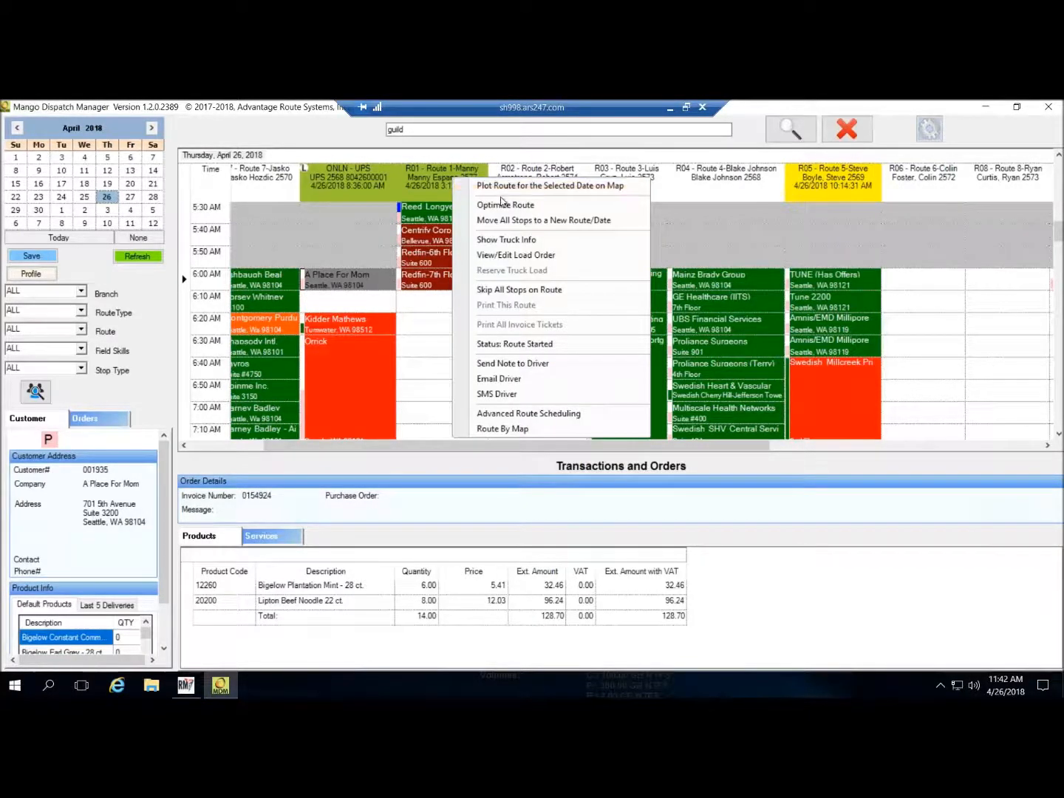
left_click(743, 185)
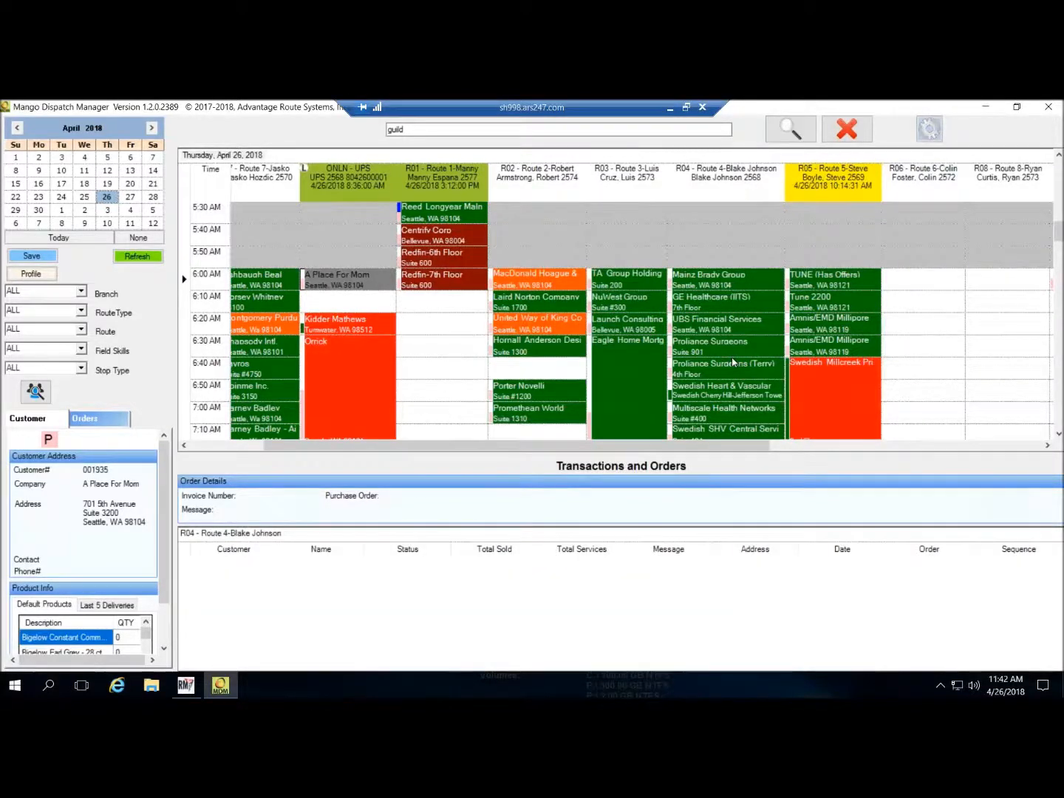
scroll(733, 374, "down", 4)
scroll(734, 355, "up", 5)
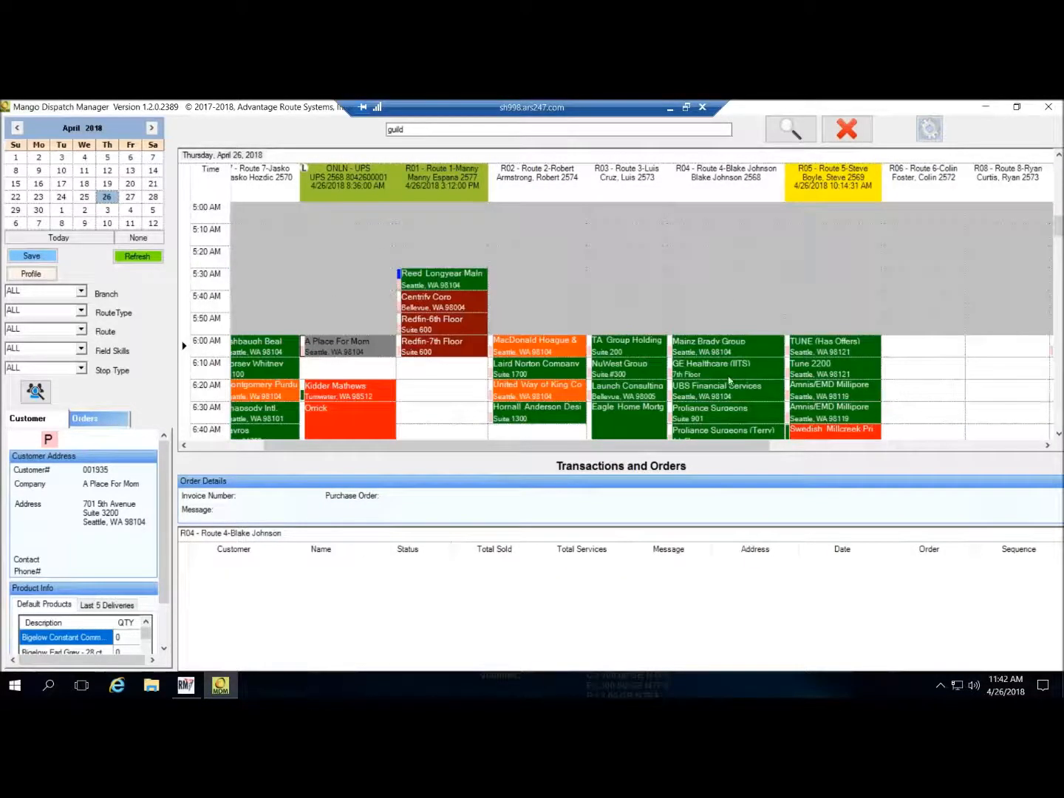
scroll(729, 381, "down", 2)
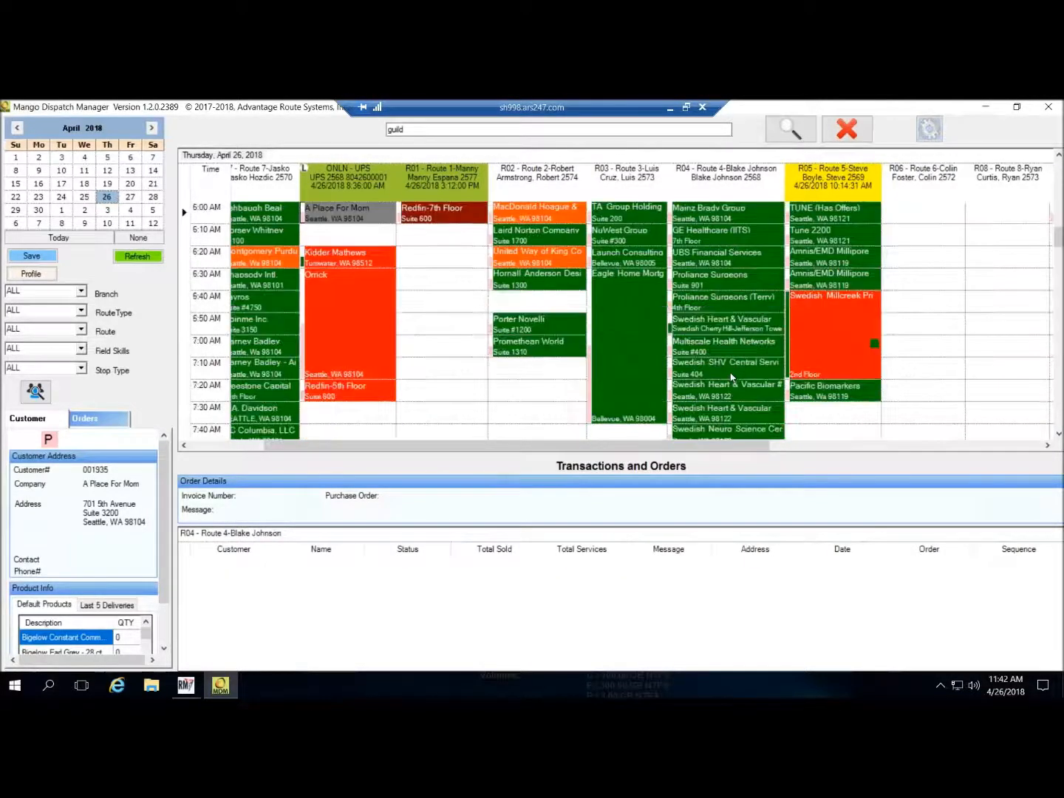
right_click(737, 180)
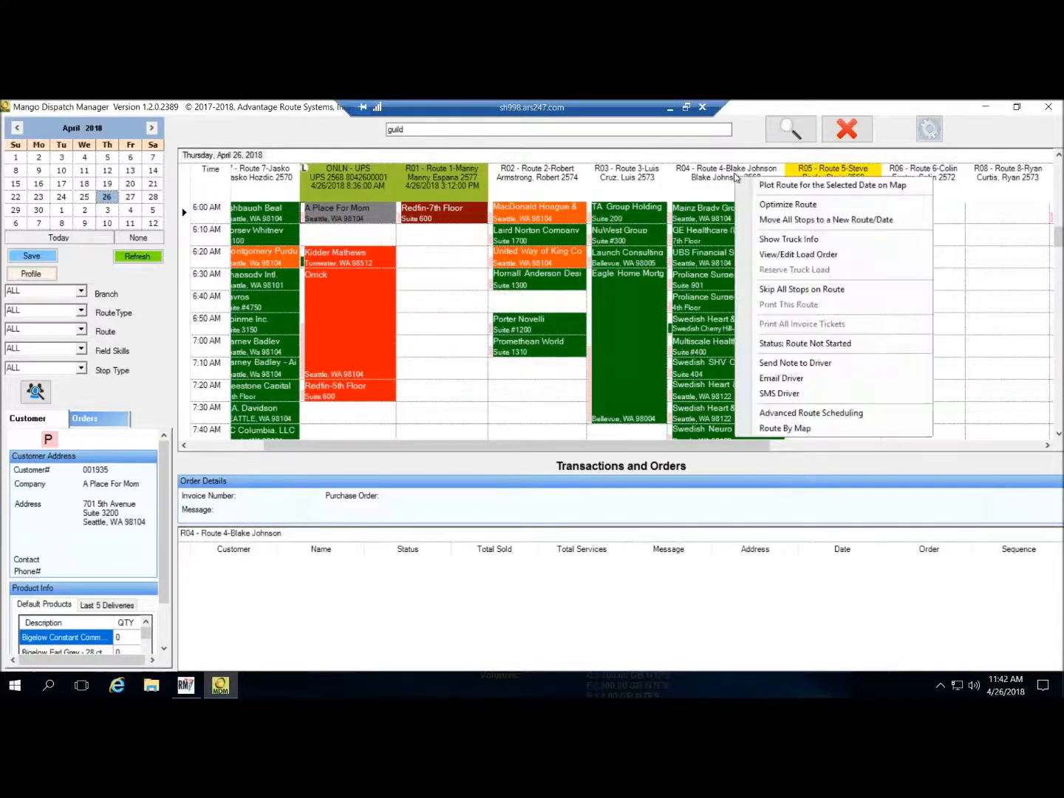
left_click(802, 184)
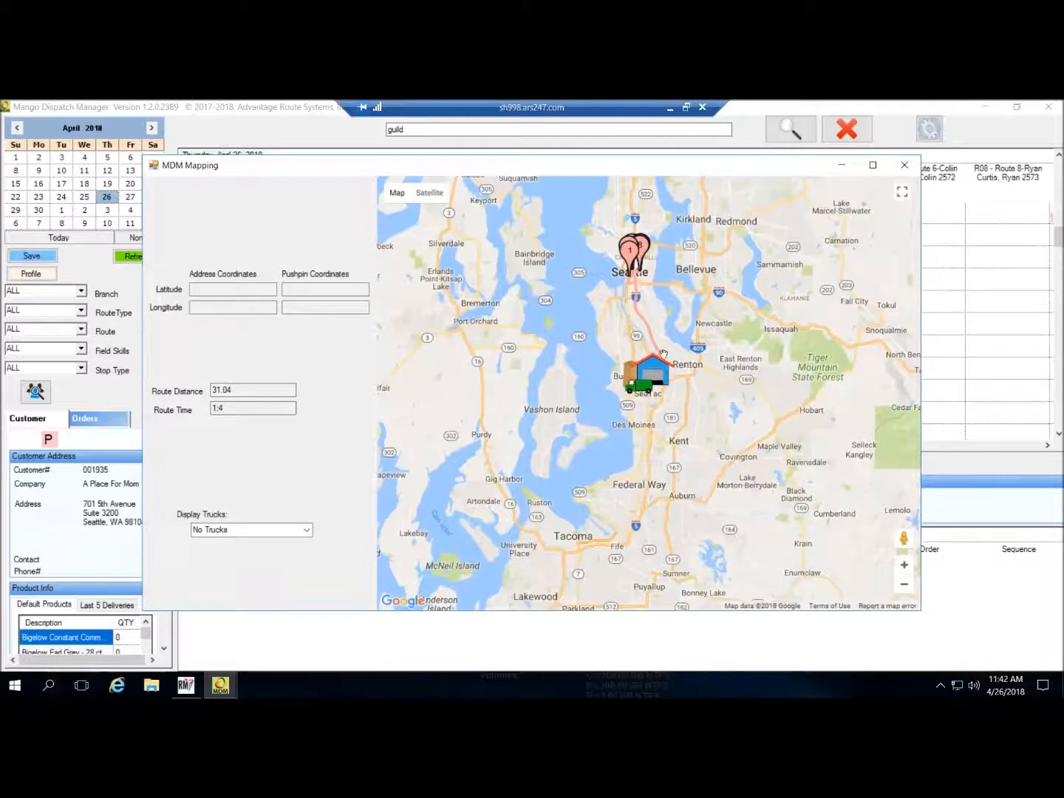
- Pan to the downtown Seattle stops and view stop 8's details
left_click_drag(686, 312, 680, 425)
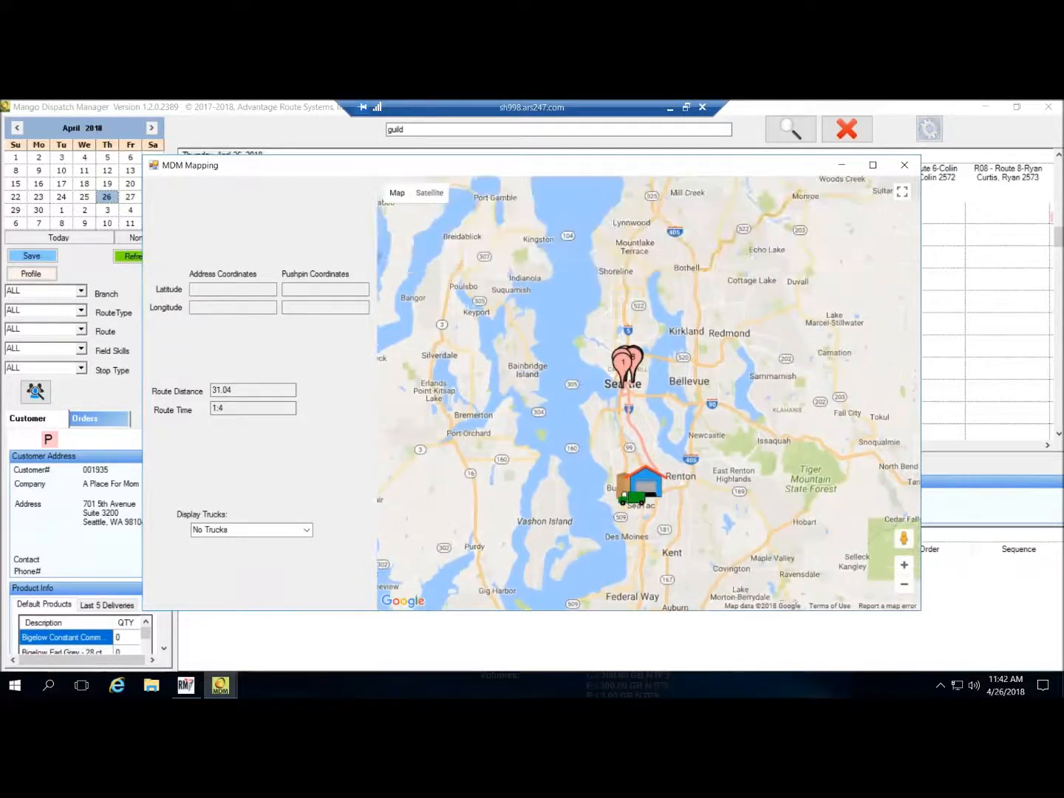
scroll(668, 383, "up", 3)
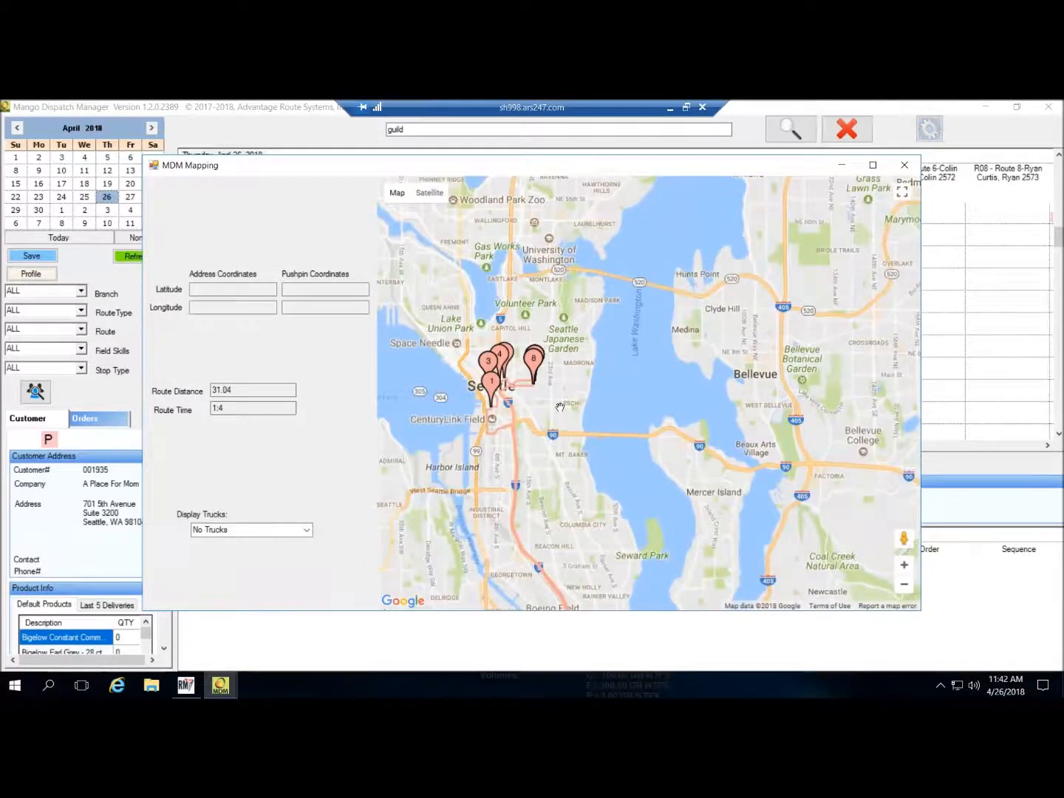
left_click_drag(668, 383, 834, 393)
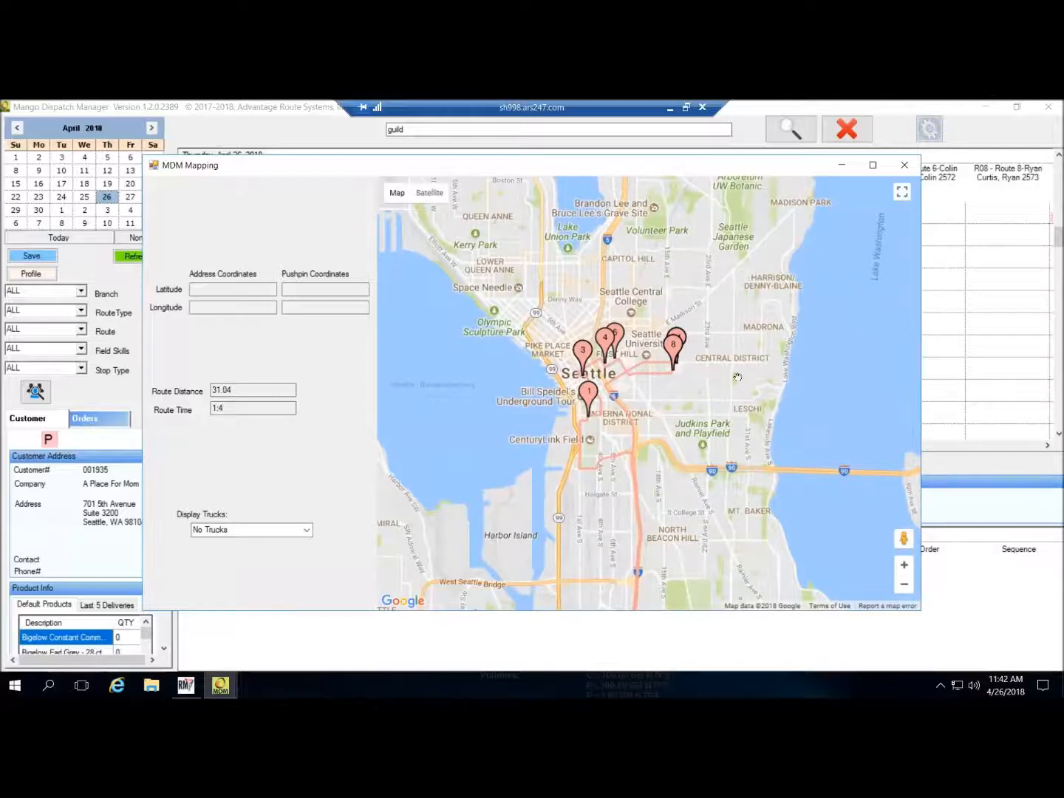
left_click_drag(689, 357, 691, 357)
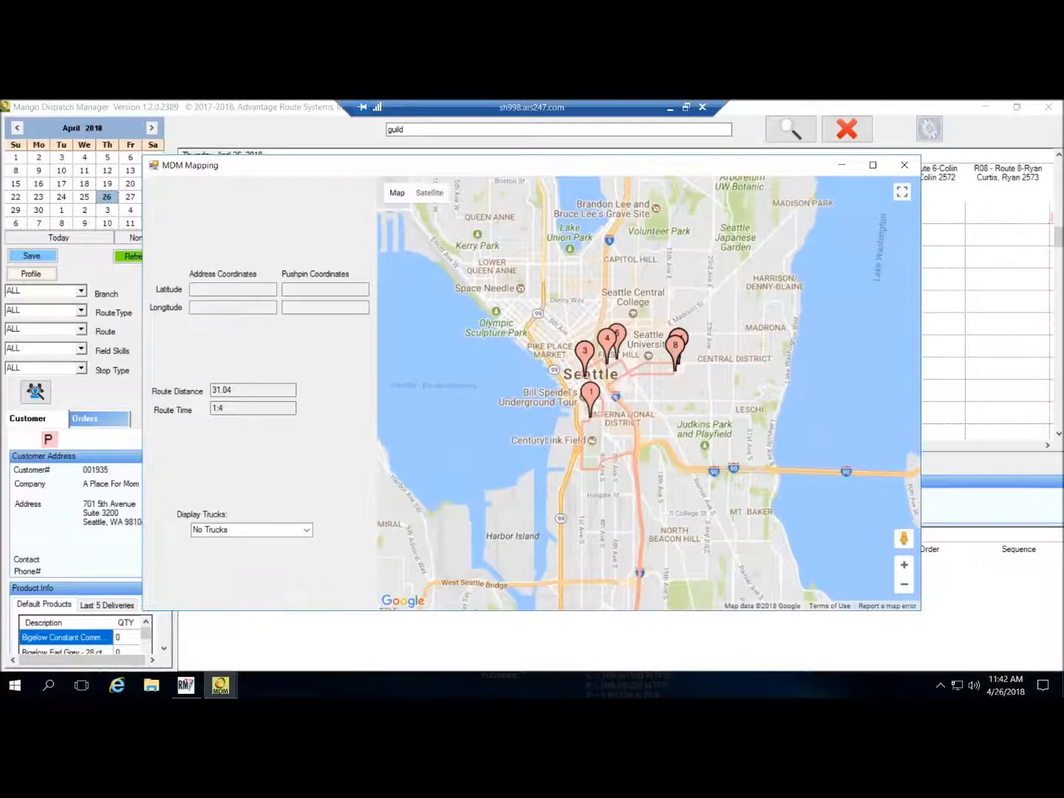
left_click(678, 357)
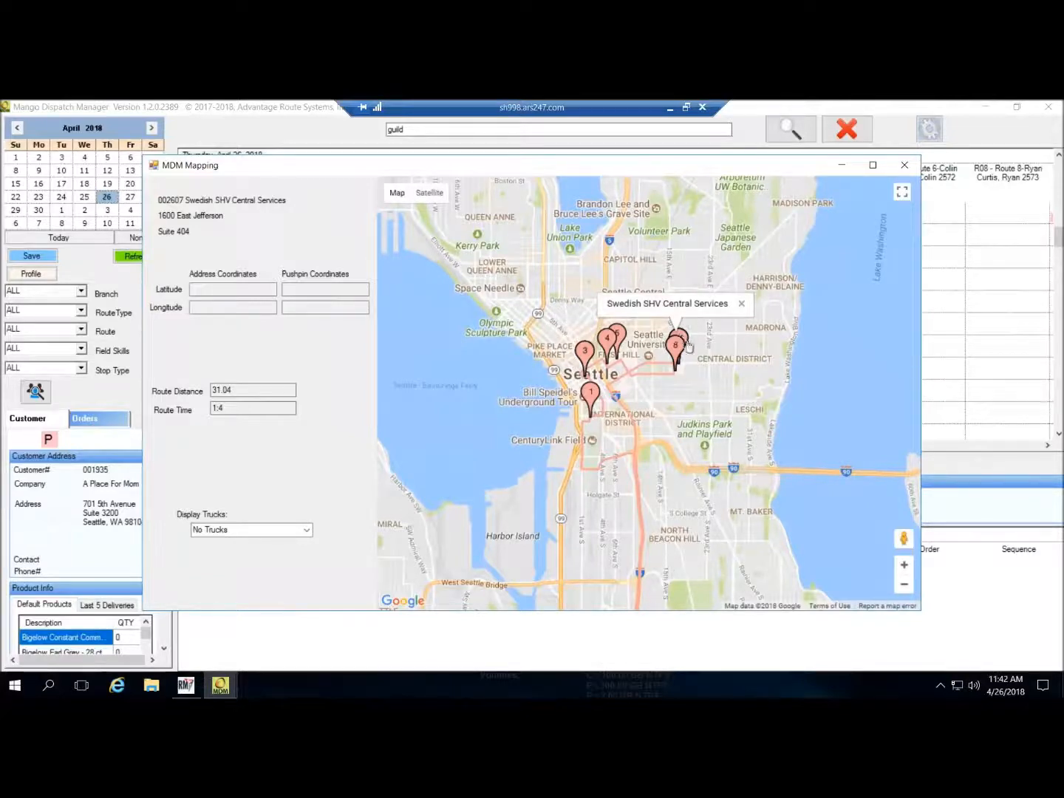
left_click(742, 302)
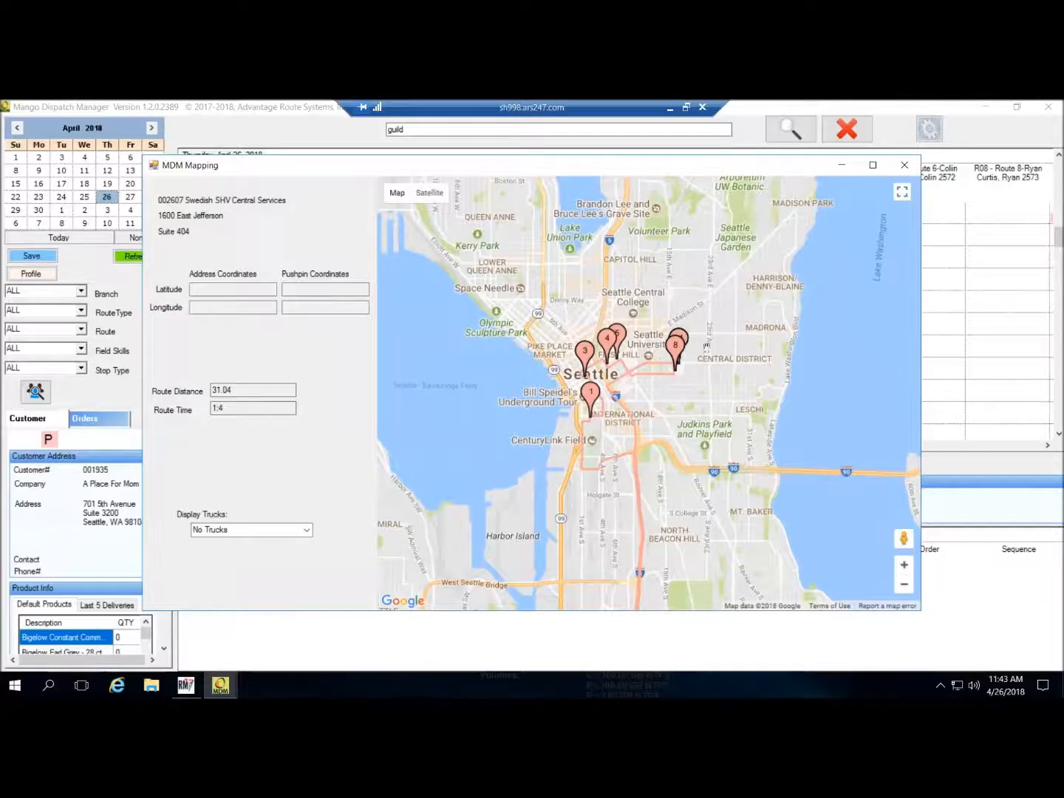
- View stop 14's details, then close the route map
scroll(709, 343, "up", 2)
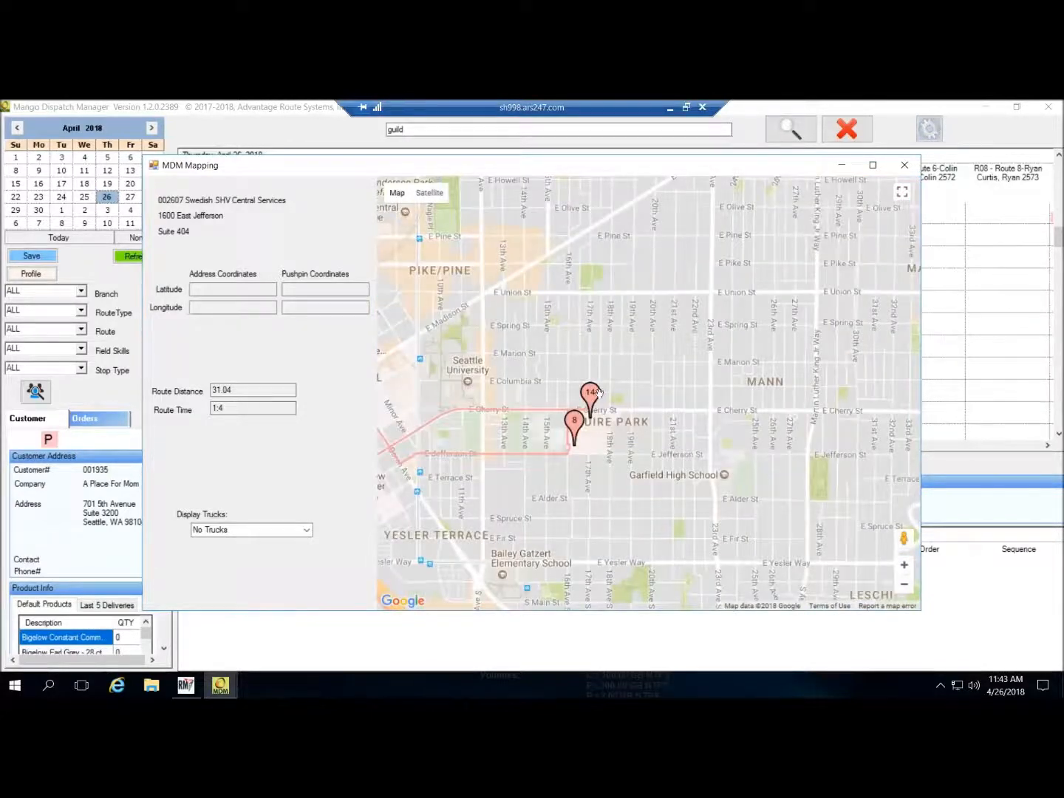
left_click(591, 397)
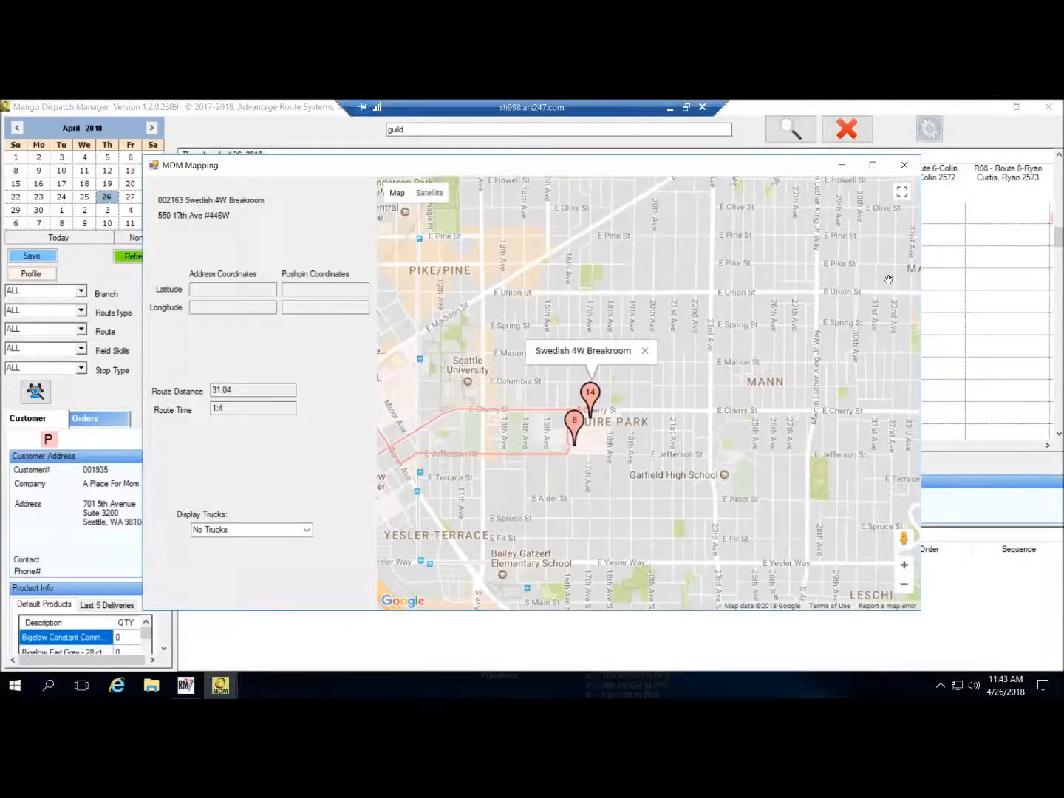
left_click(1049, 111)
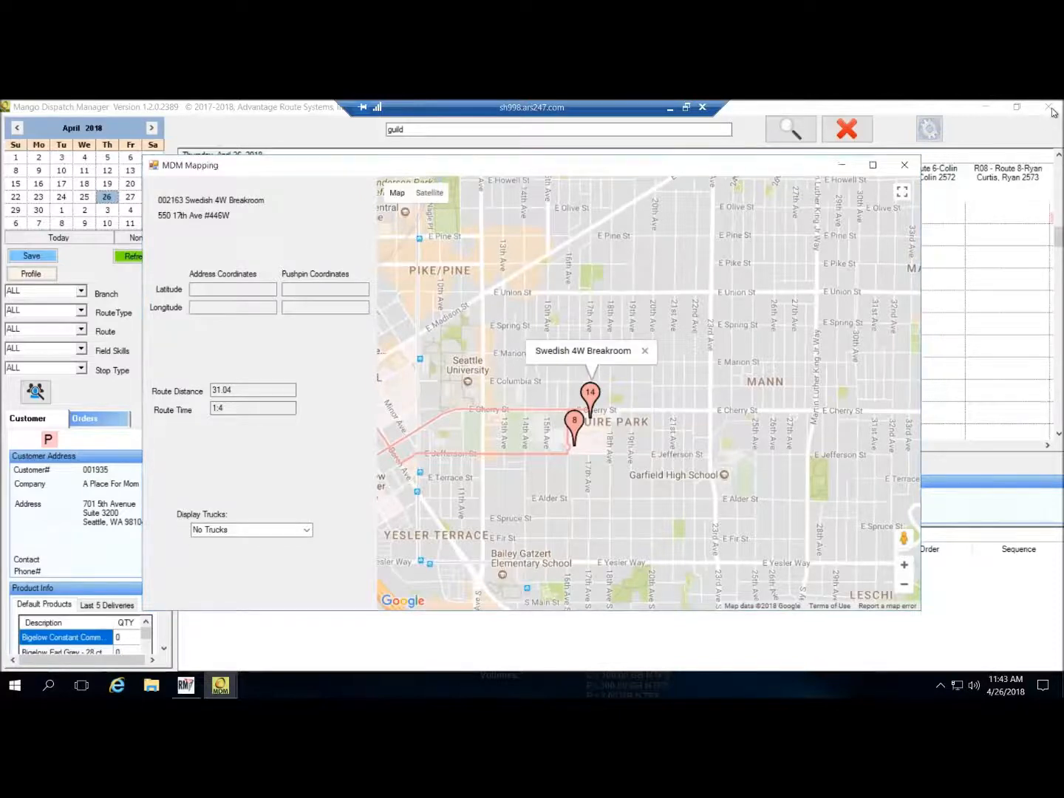
left_click(904, 165)
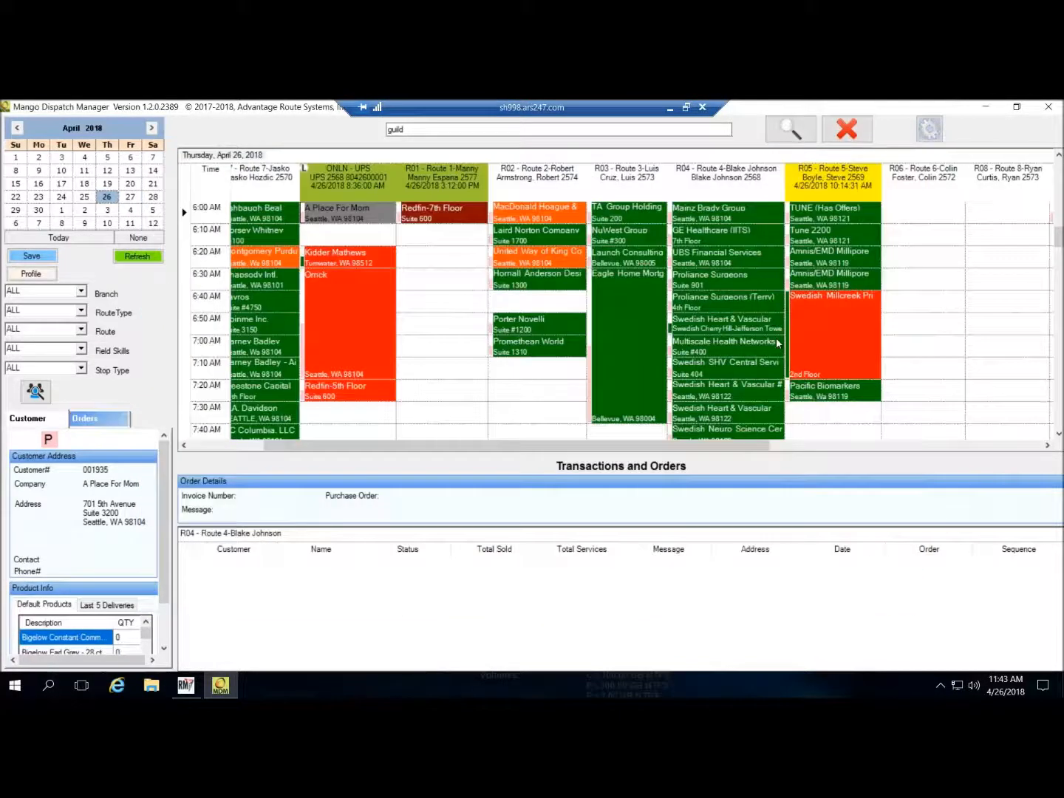
- Change the 7:10 Swedish SHV Central Services stop to Friday, April 27 on route R05
left_click(709, 371)
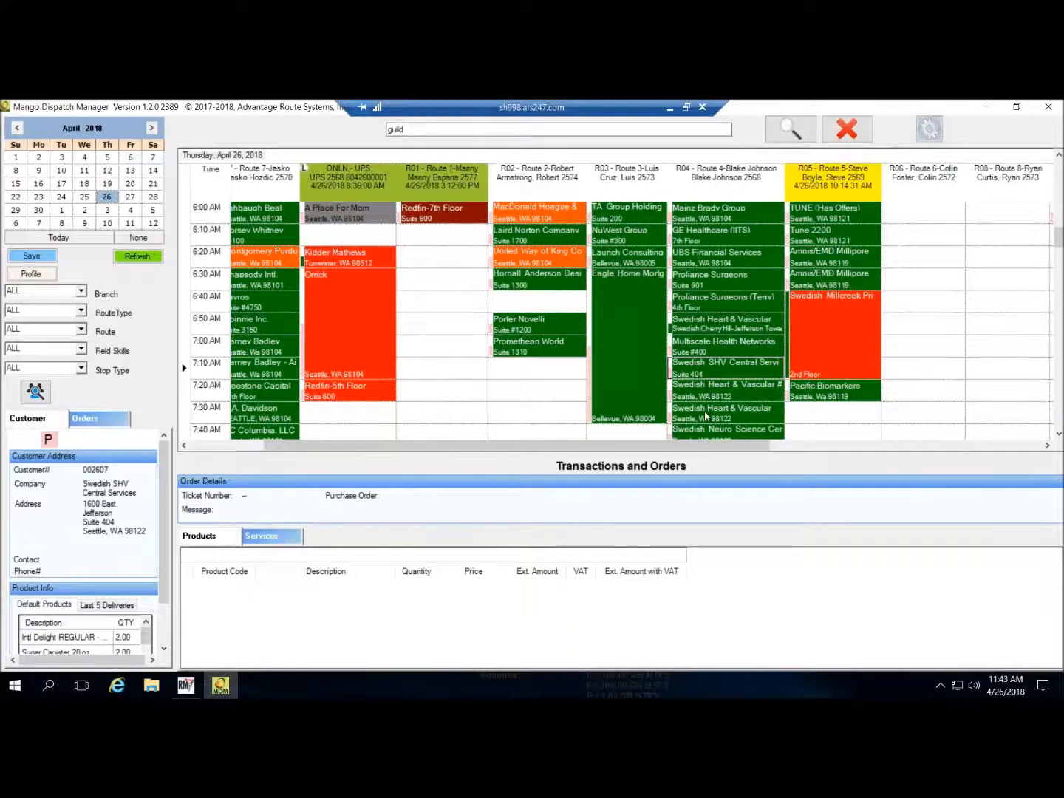
left_click(709, 412, "shift")
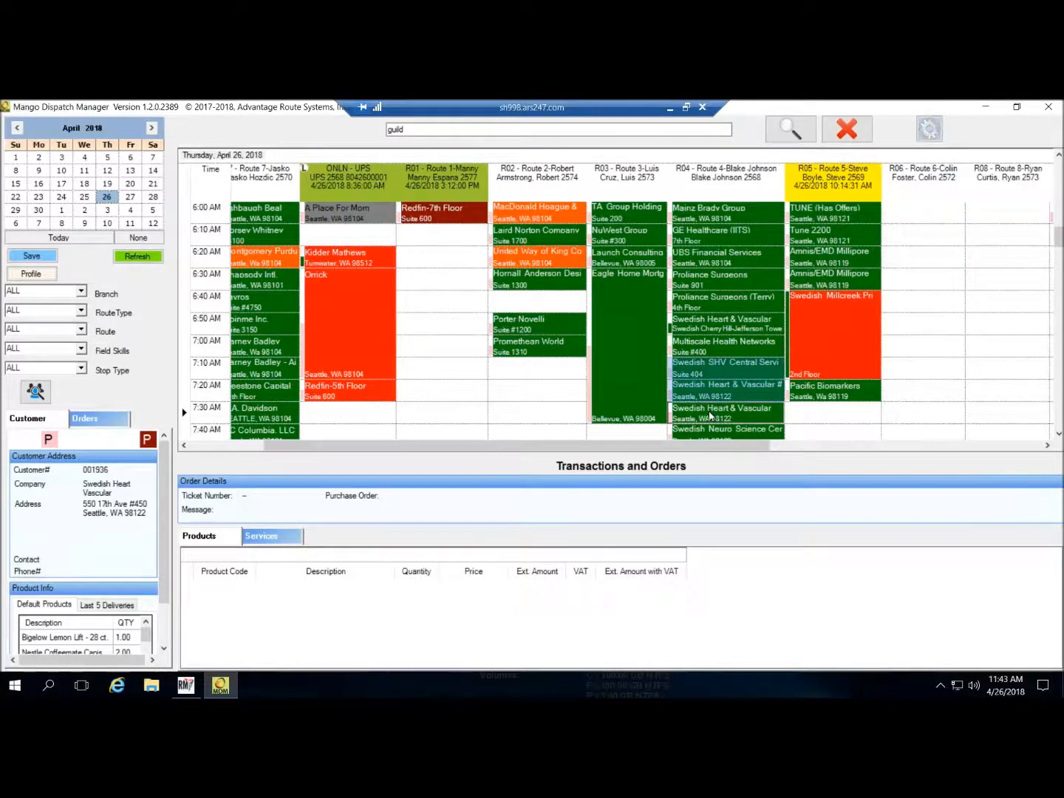
right_click(723, 366)
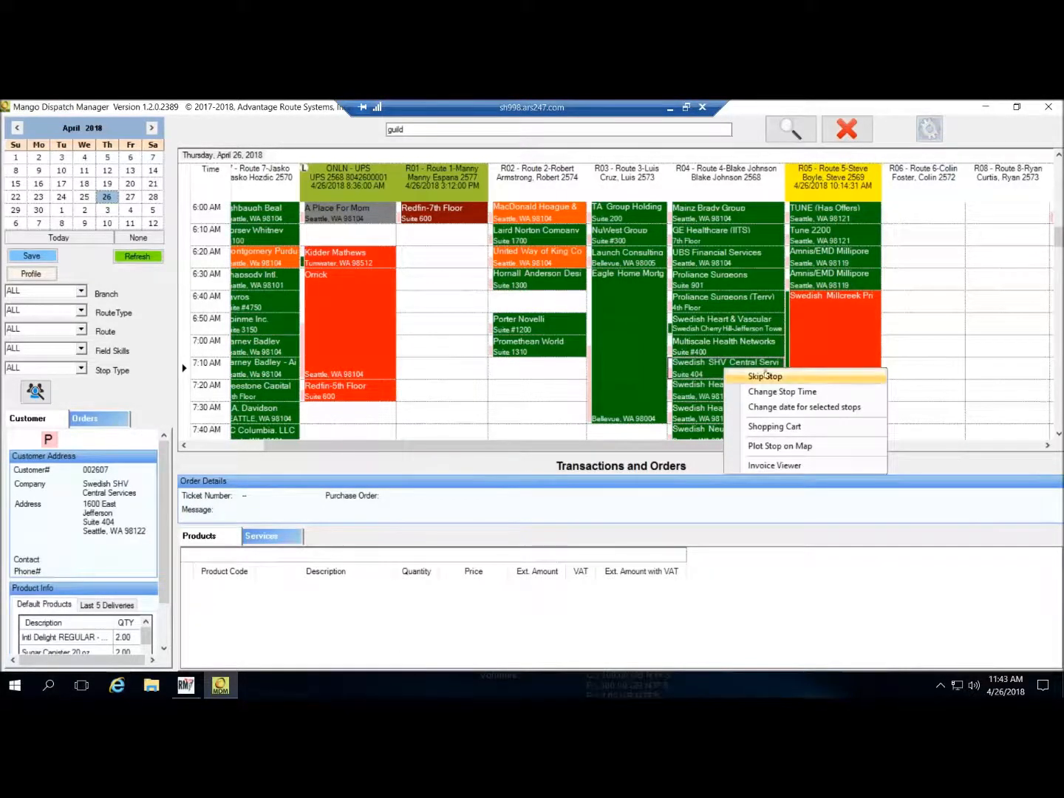
left_click(805, 410)
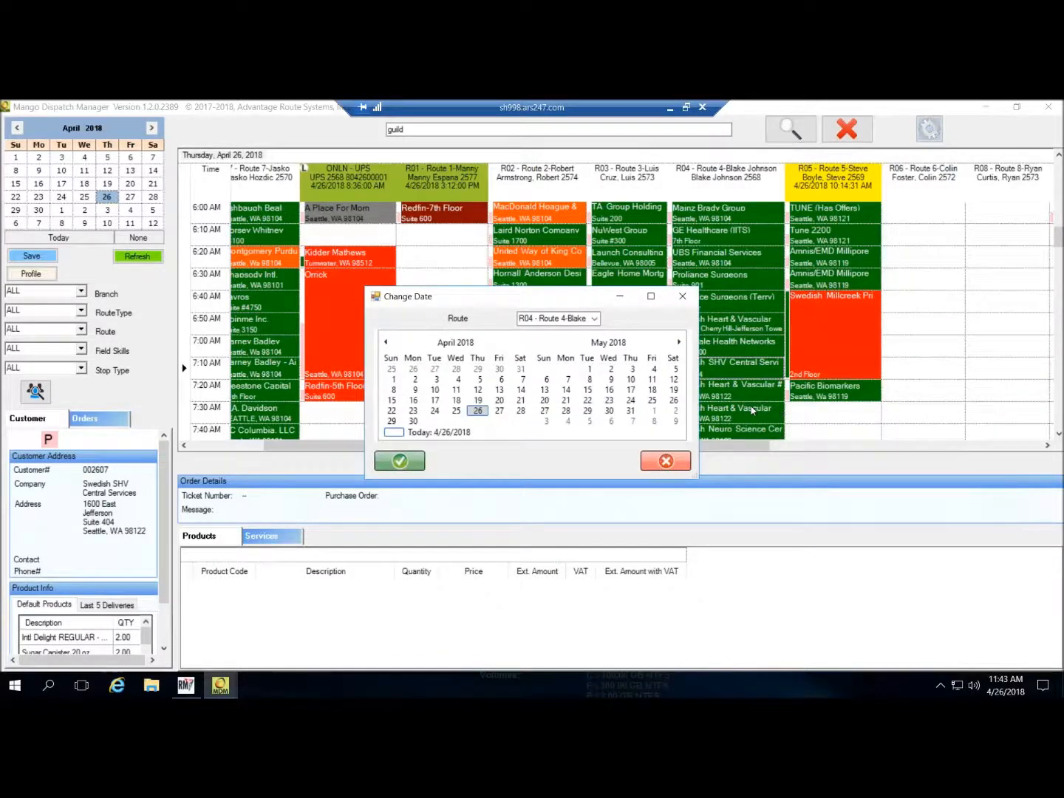
left_click(501, 414)
left_click(595, 319)
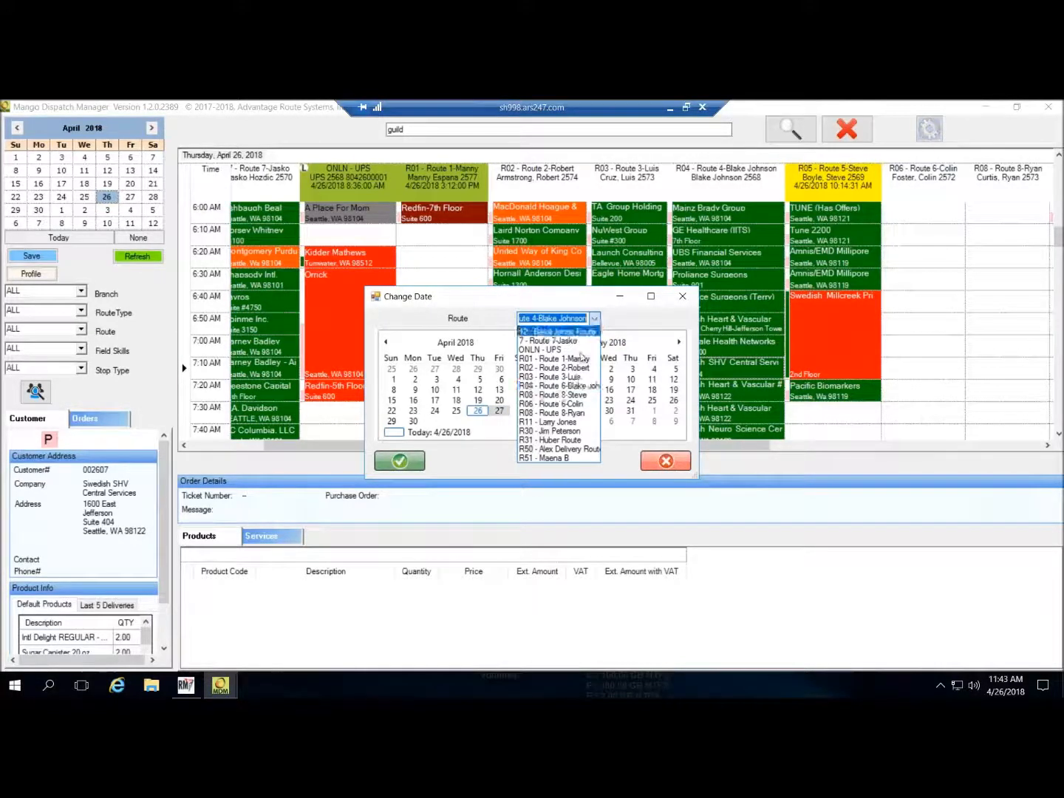
left_click(568, 395)
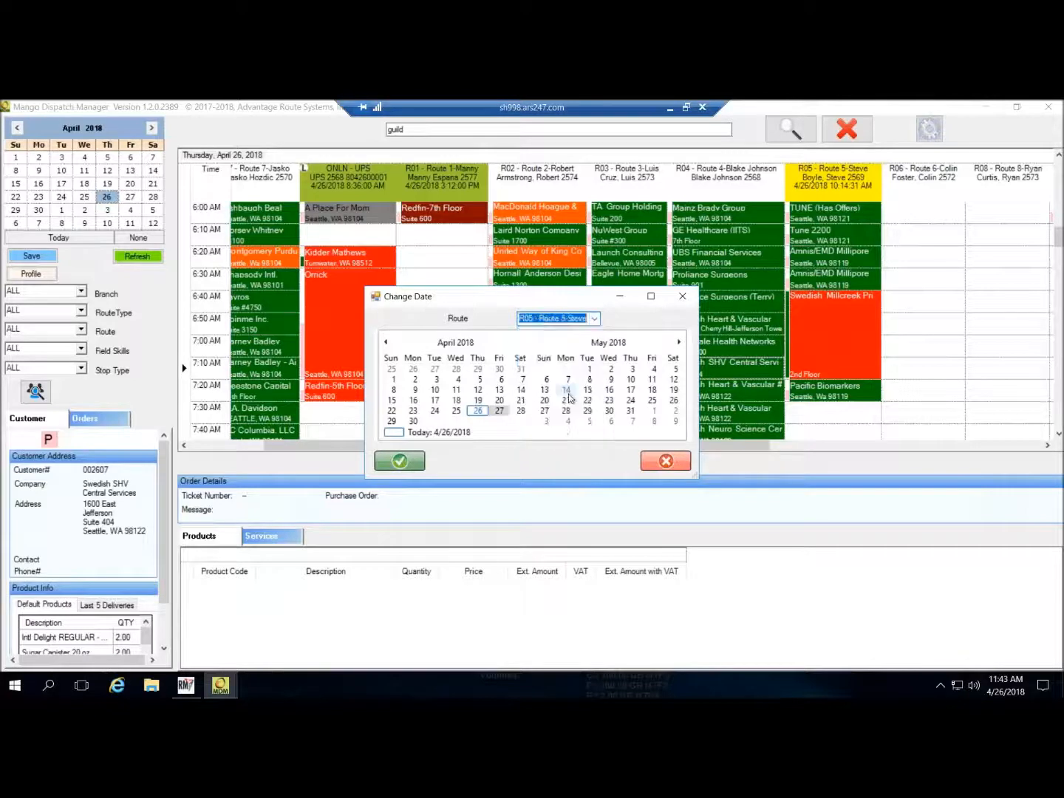
left_click(402, 464)
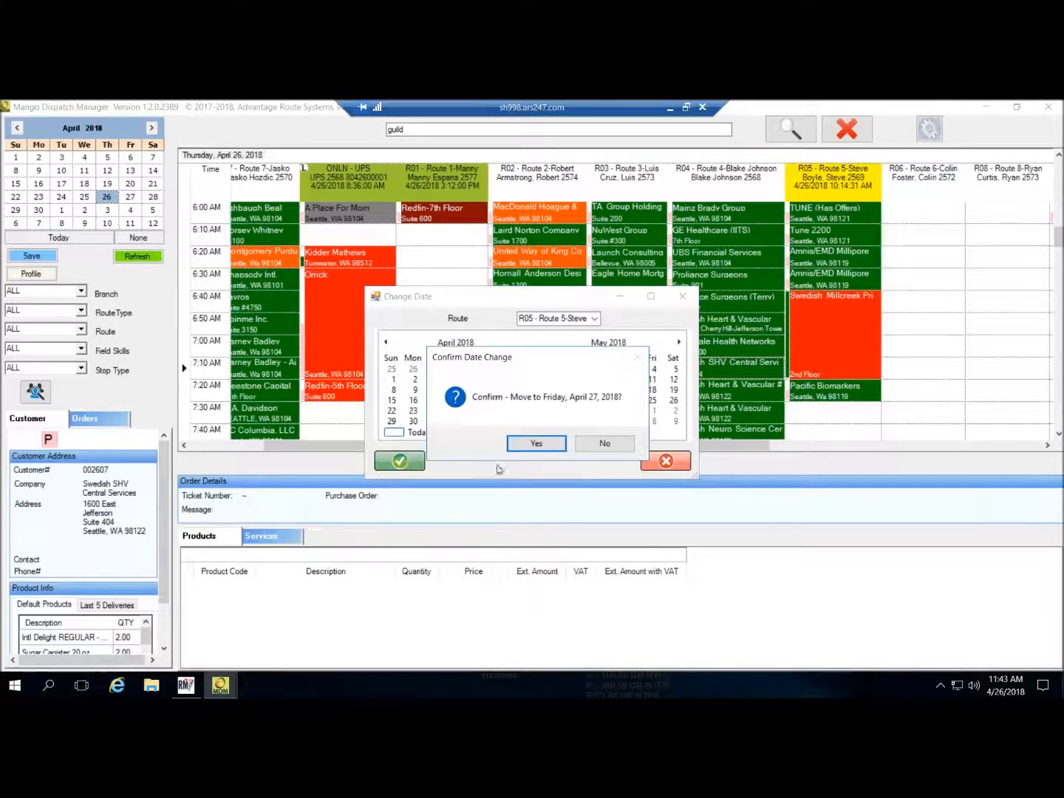
- Confirm the date change and save the schedule
left_click(539, 444)
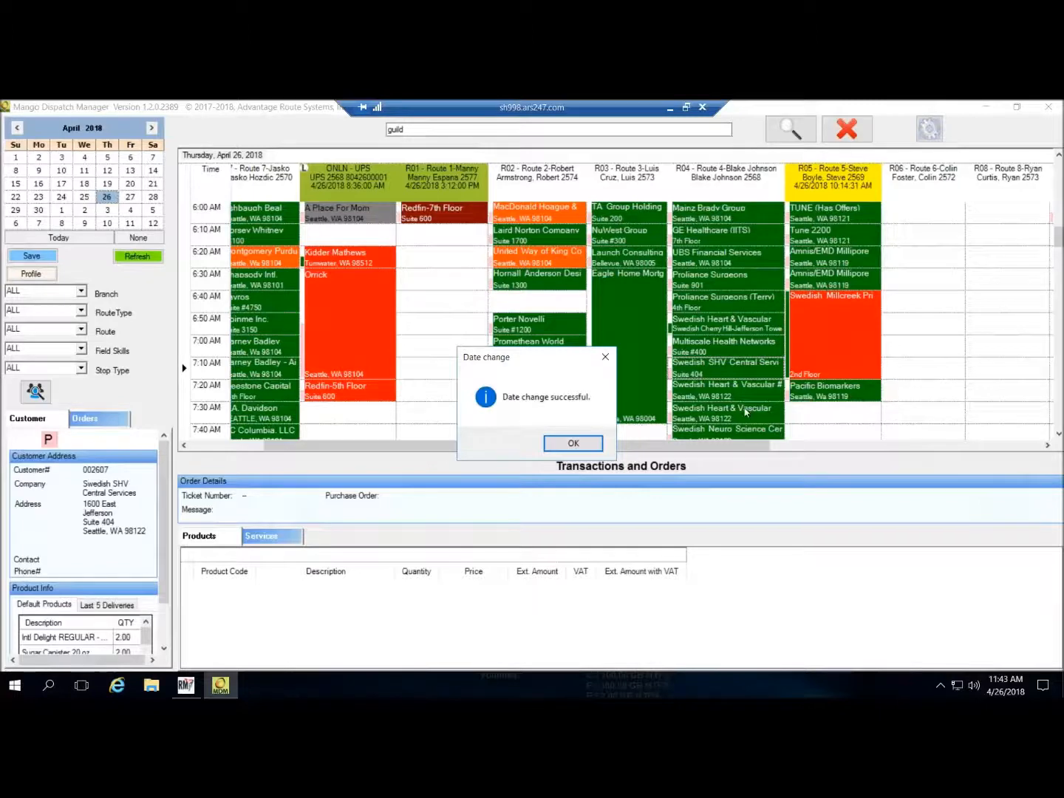
left_click(582, 445)
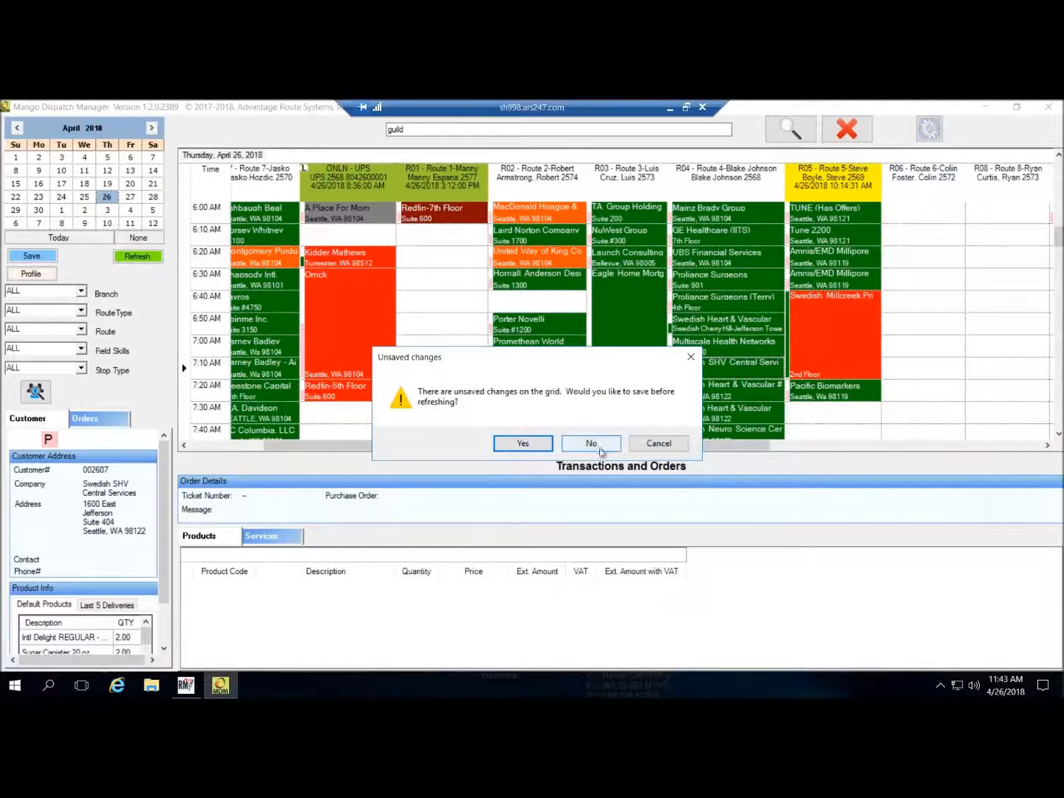
left_click(522, 444)
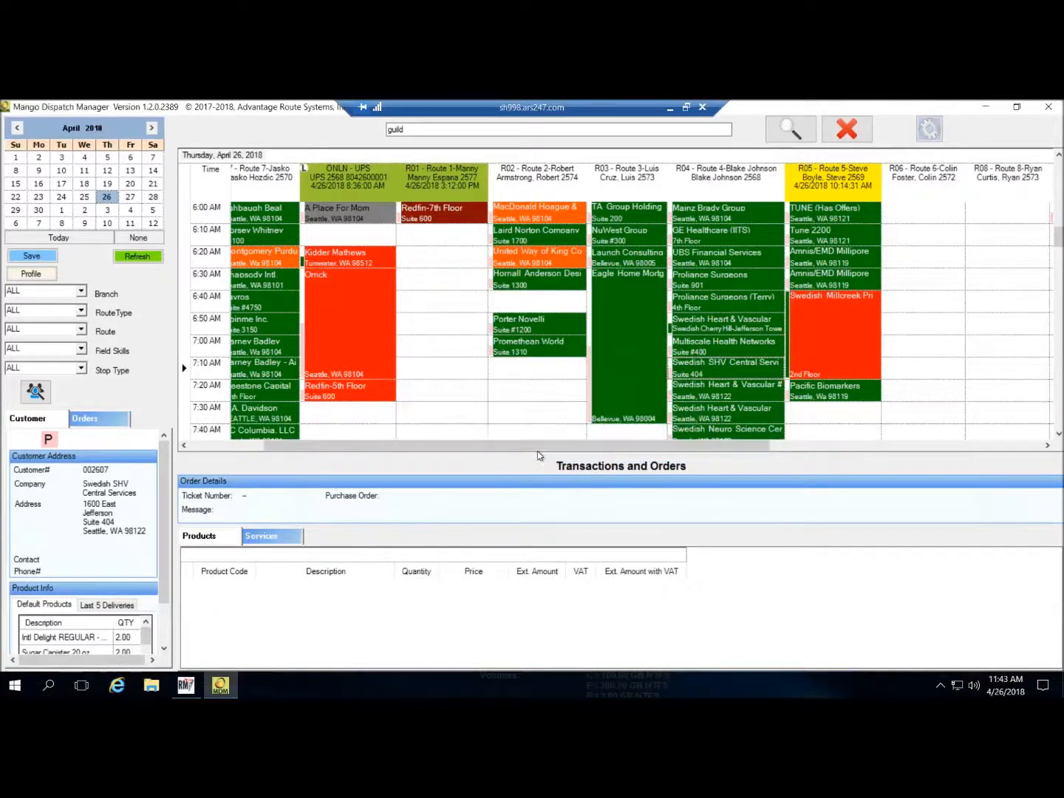
key("Return")
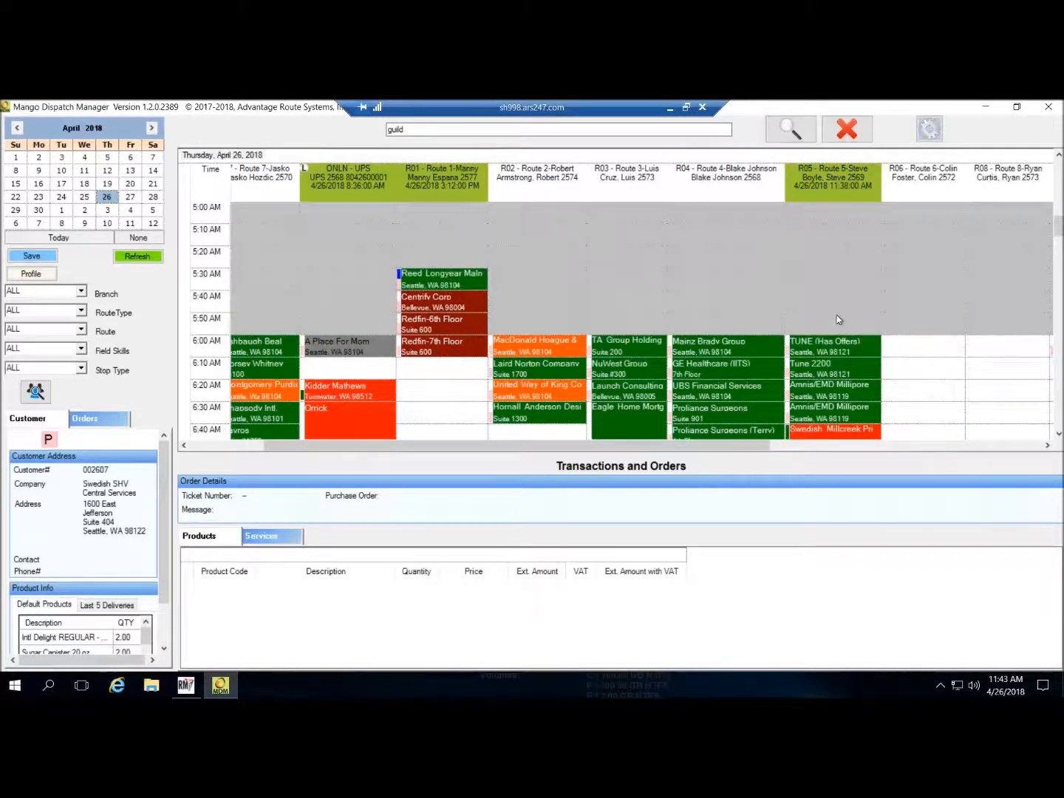
- Select the 7:20 Swedish Heart & Vascular #680 stop on route R04
scroll(837, 319, "down", 3)
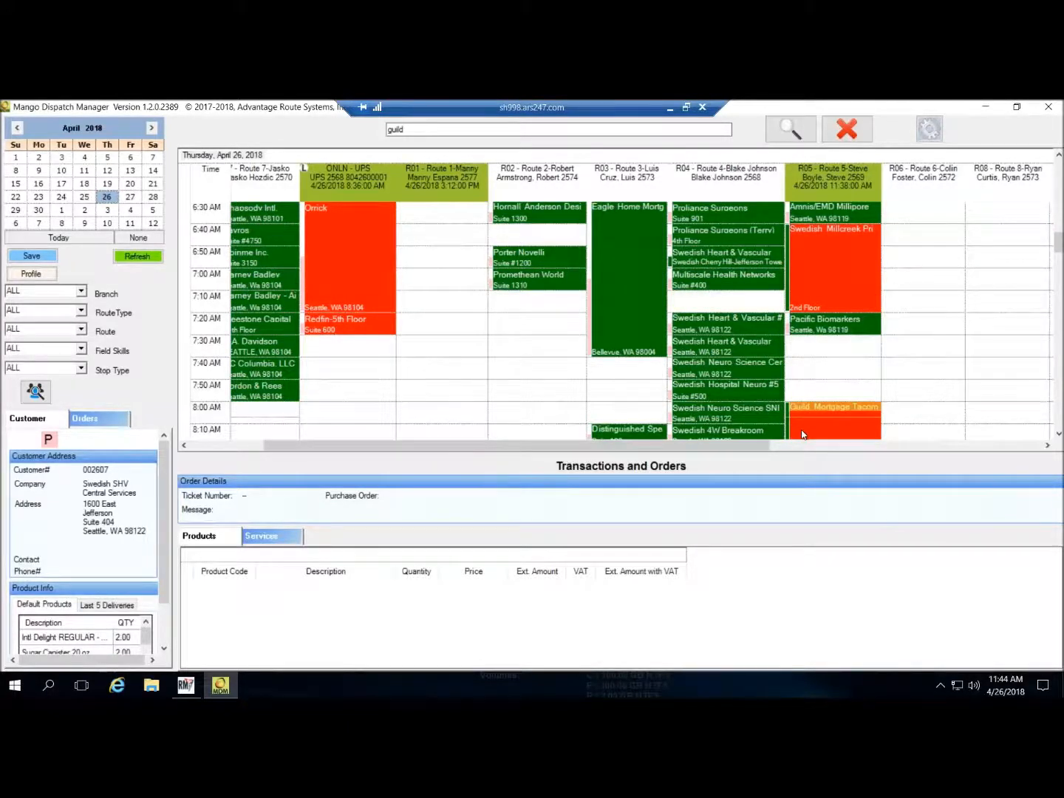
left_click(715, 328)
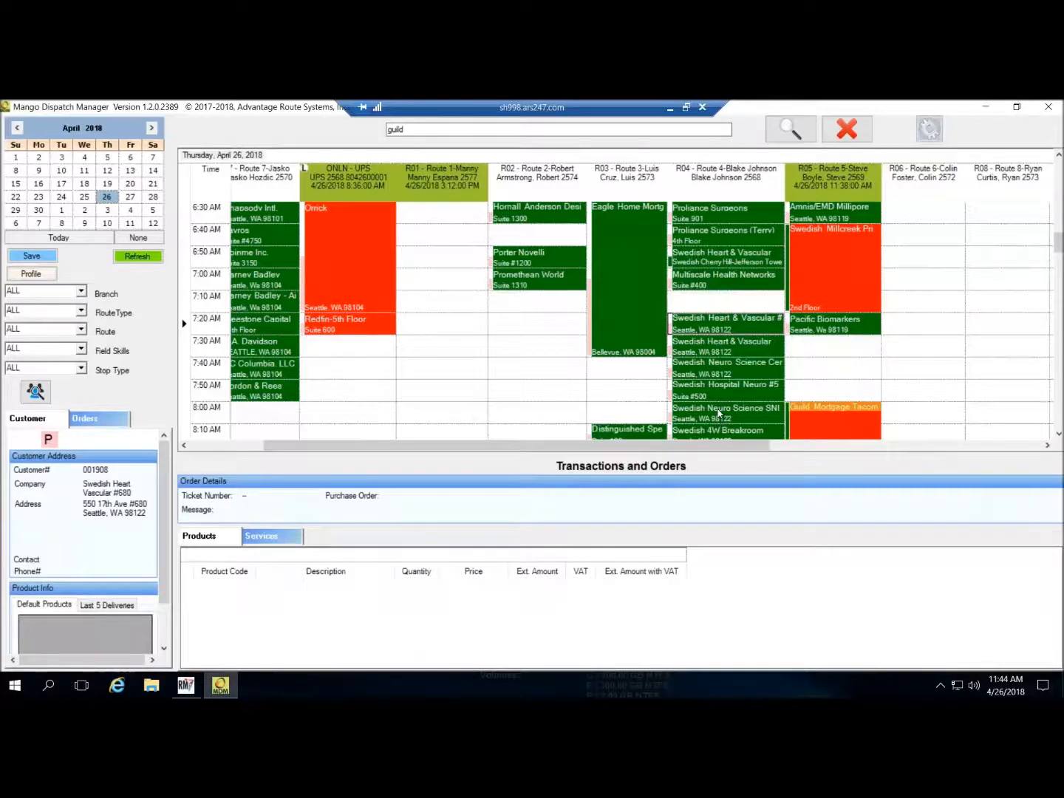
left_click(724, 305)
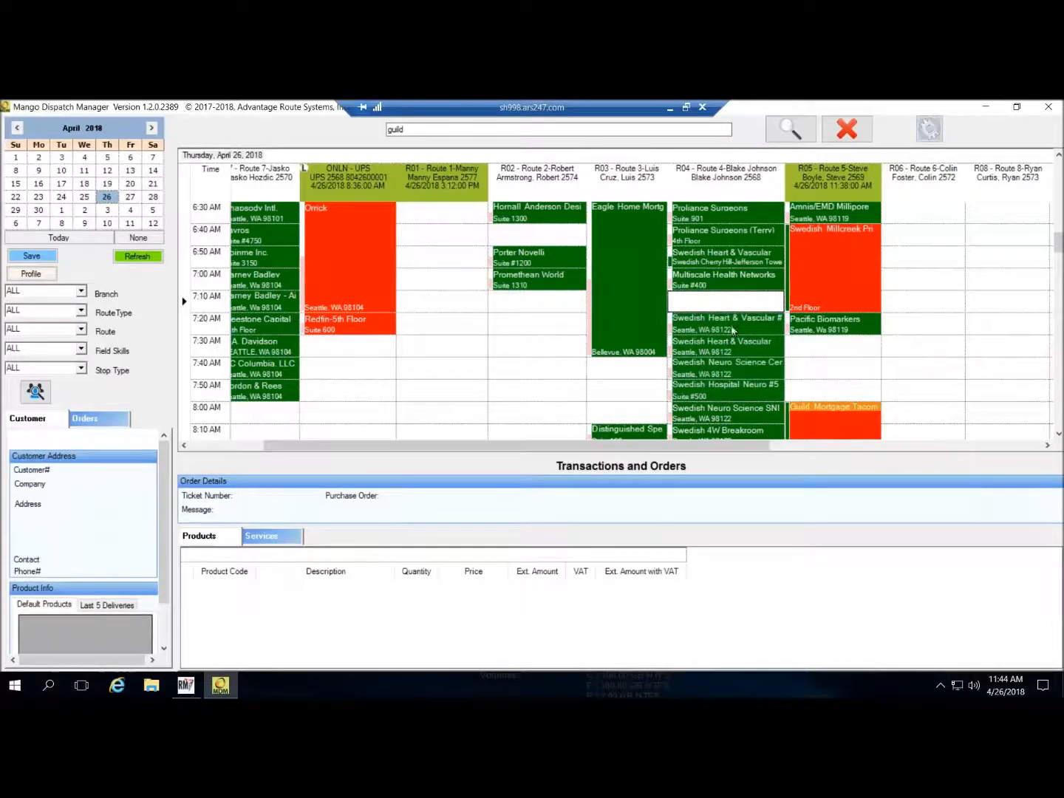
left_click(735, 332)
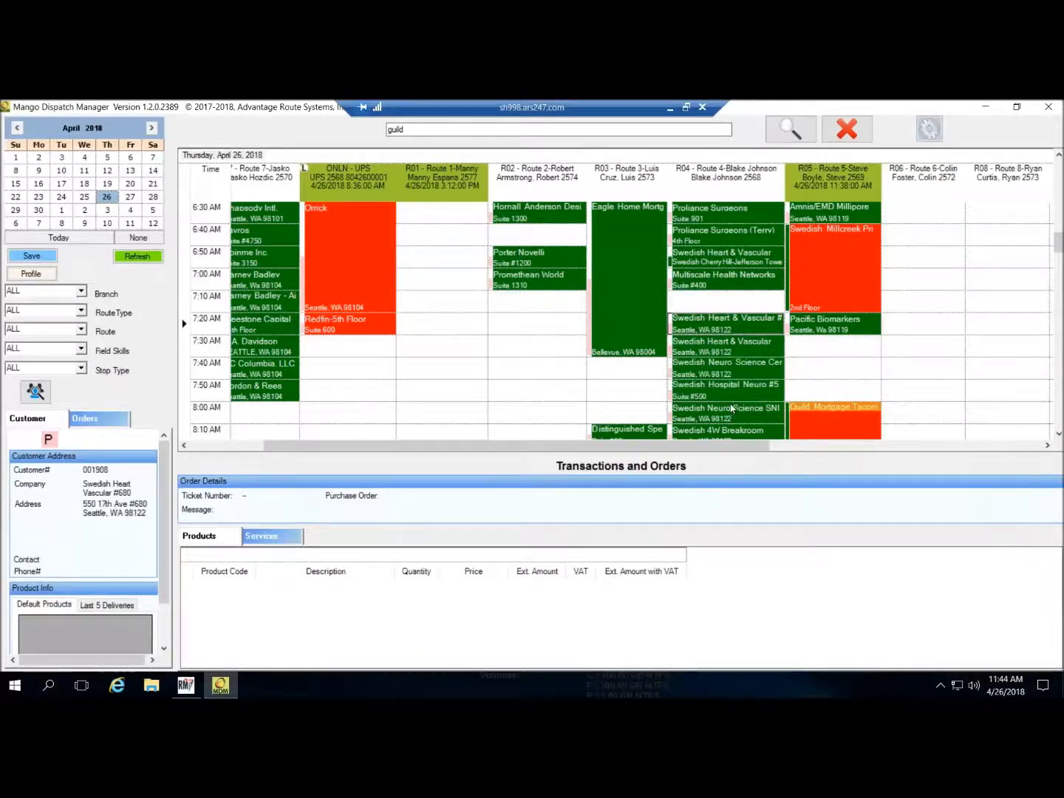
left_click(737, 407, "shift")
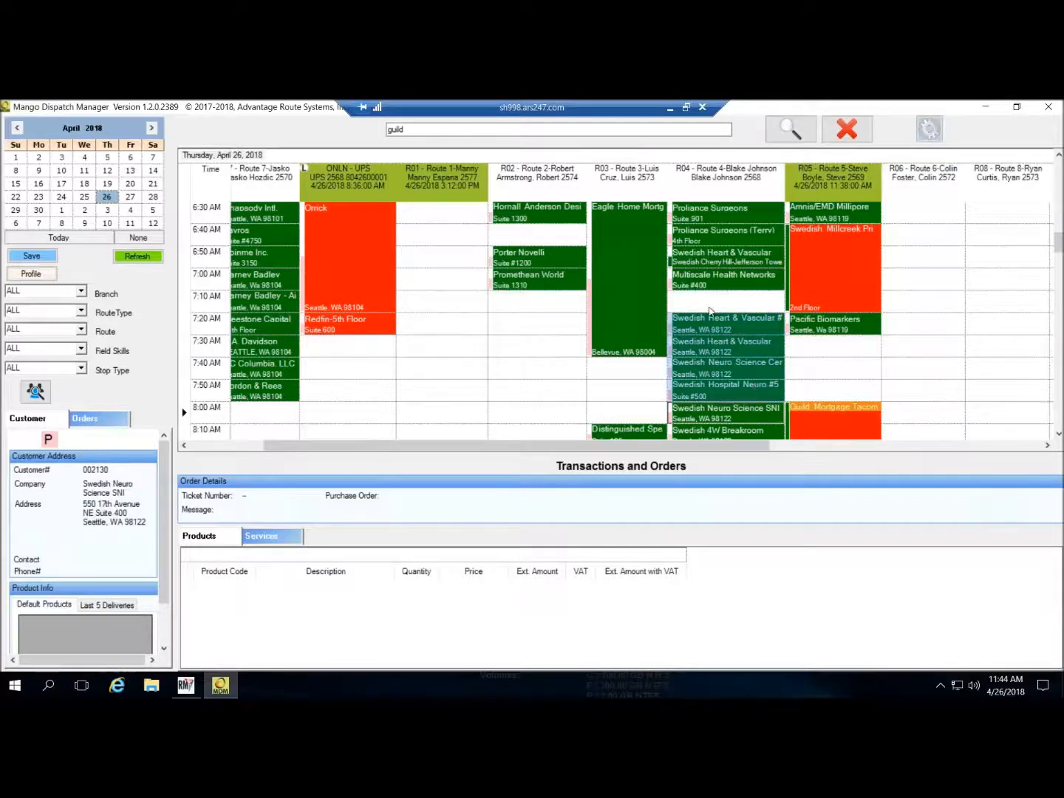
left_click(722, 280)
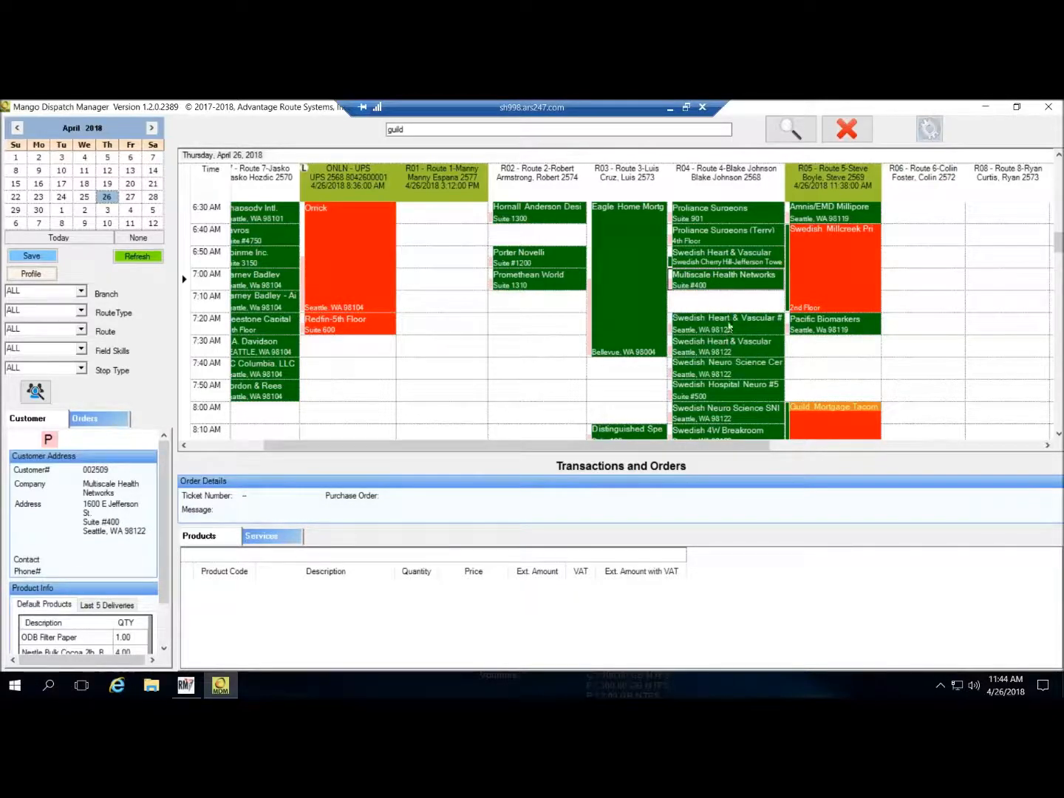
left_click(730, 325)
left_click(730, 391, "ctrl")
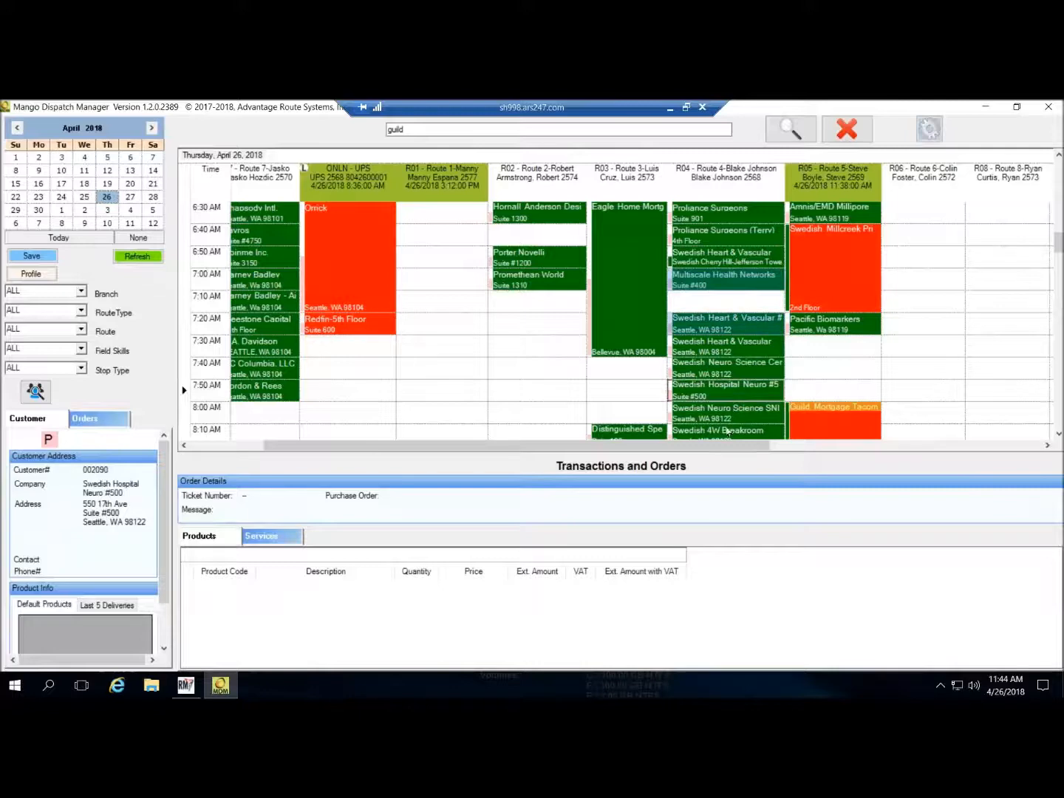
left_click(723, 434, "ctrl")
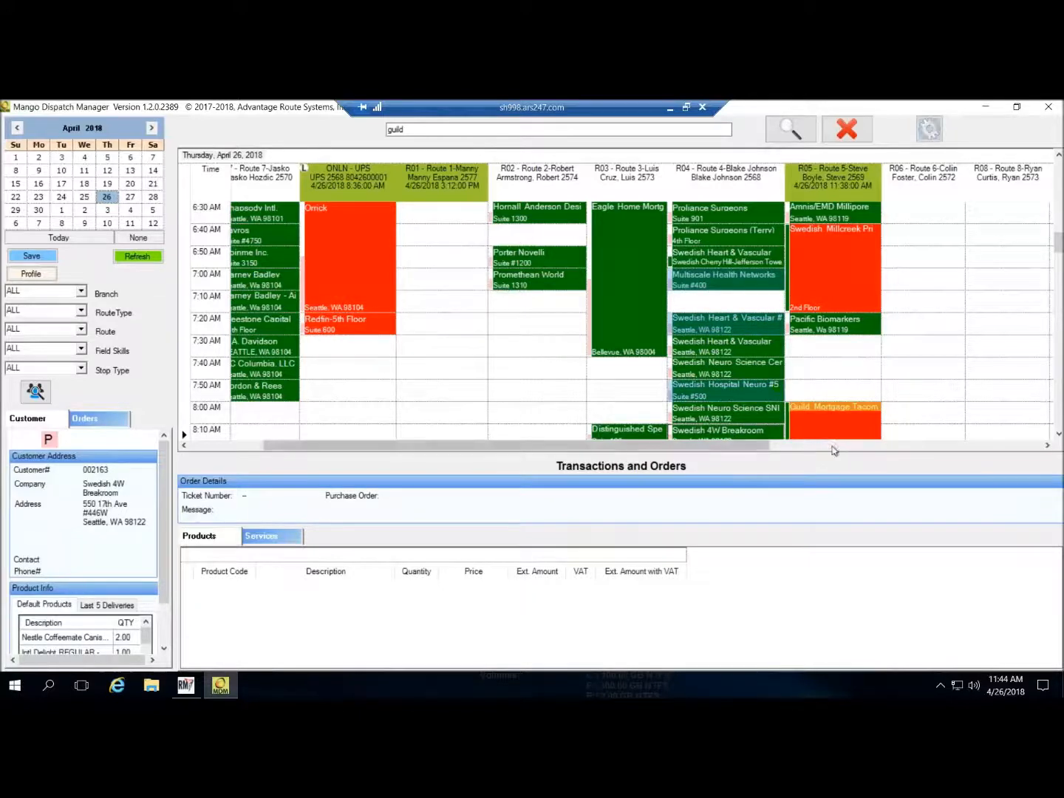
- Move the selected stop to Friday, April 20, 2018 and confirm the change
right_click(752, 333)
left_click(821, 369)
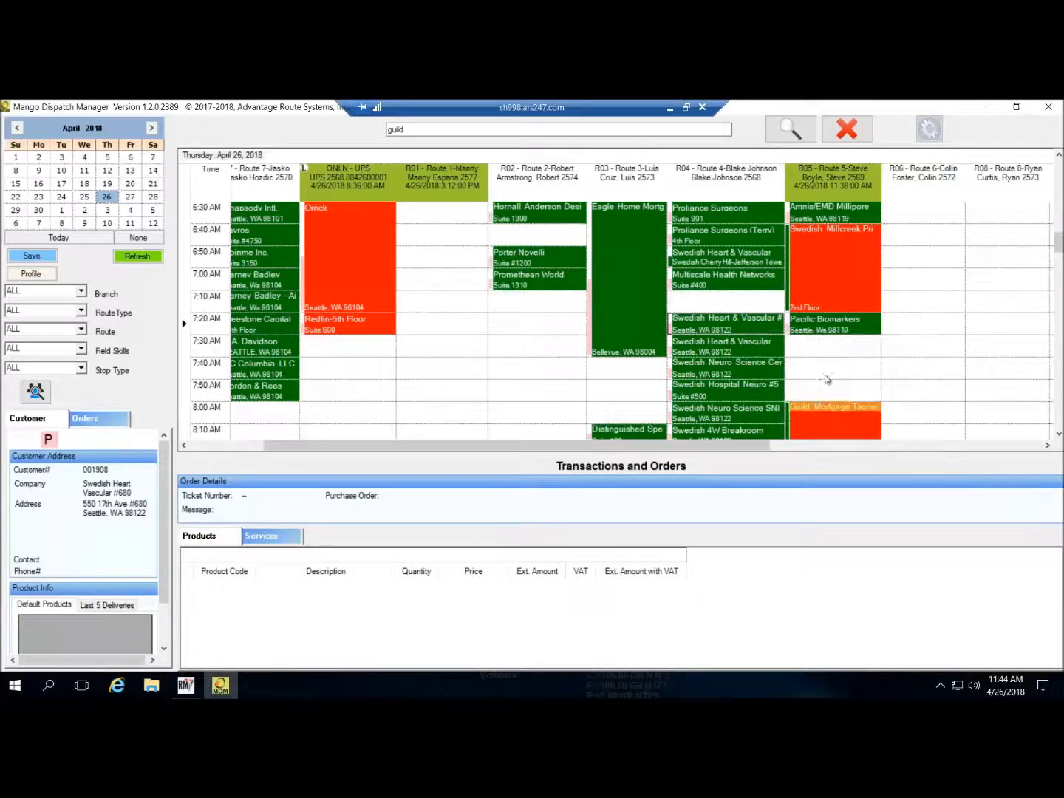
left_click(500, 400)
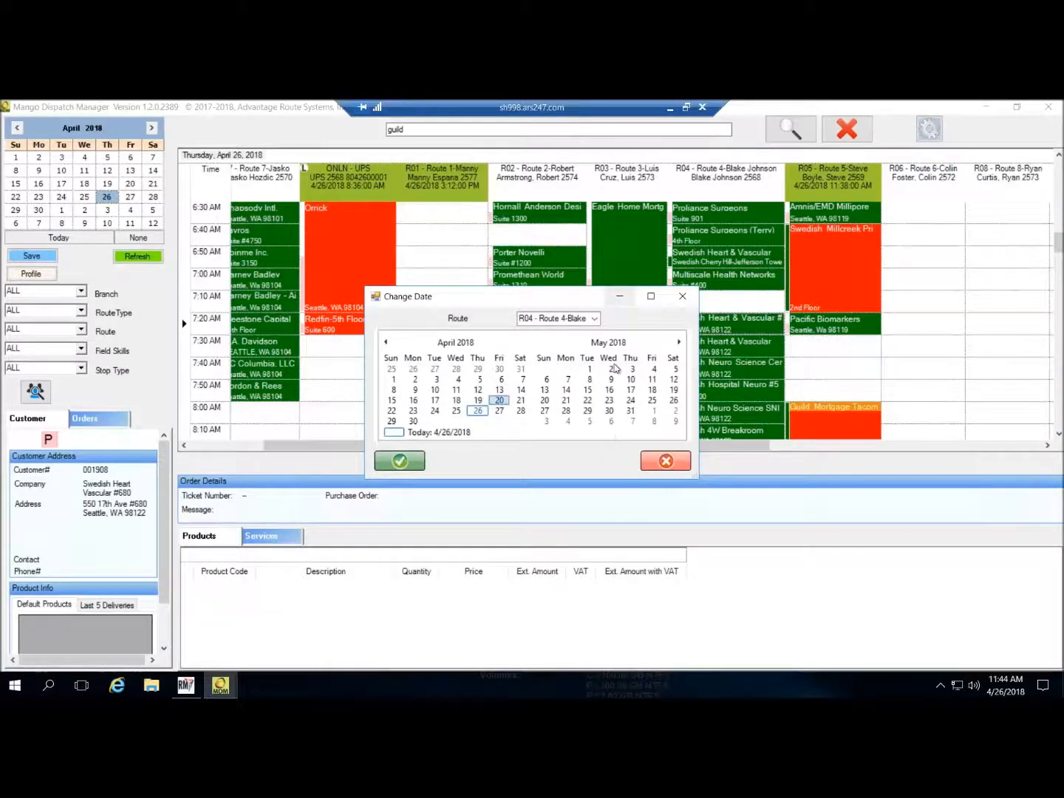
left_click(400, 462)
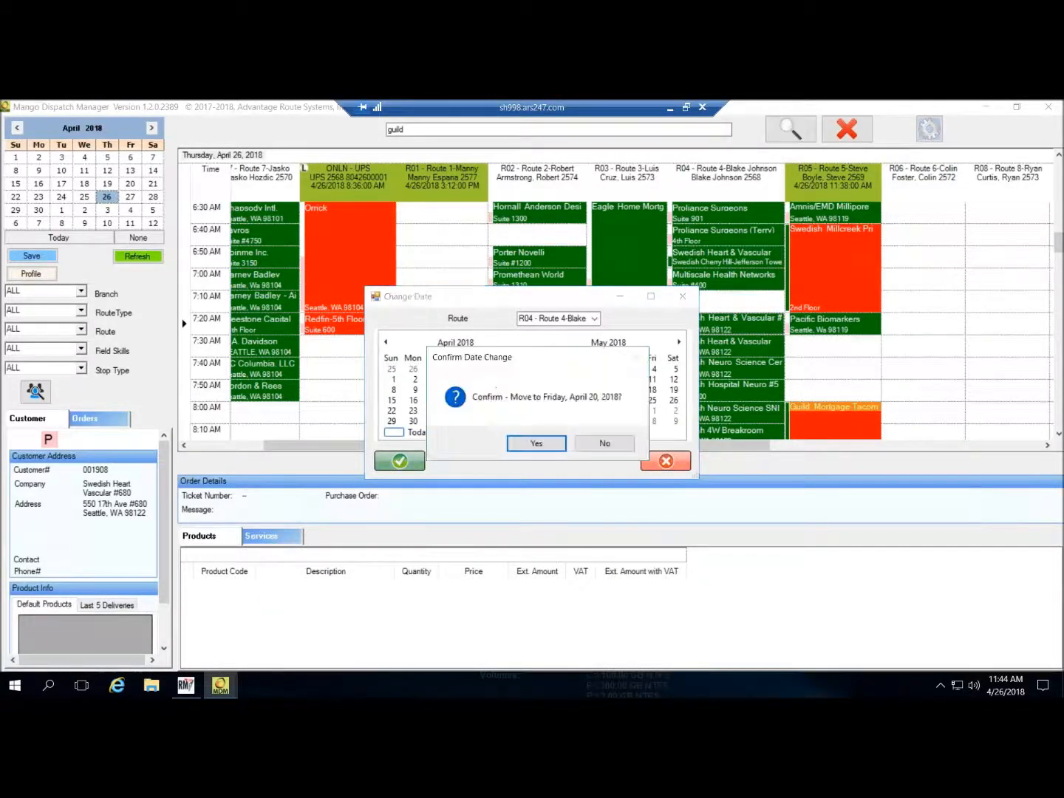
left_click(544, 442)
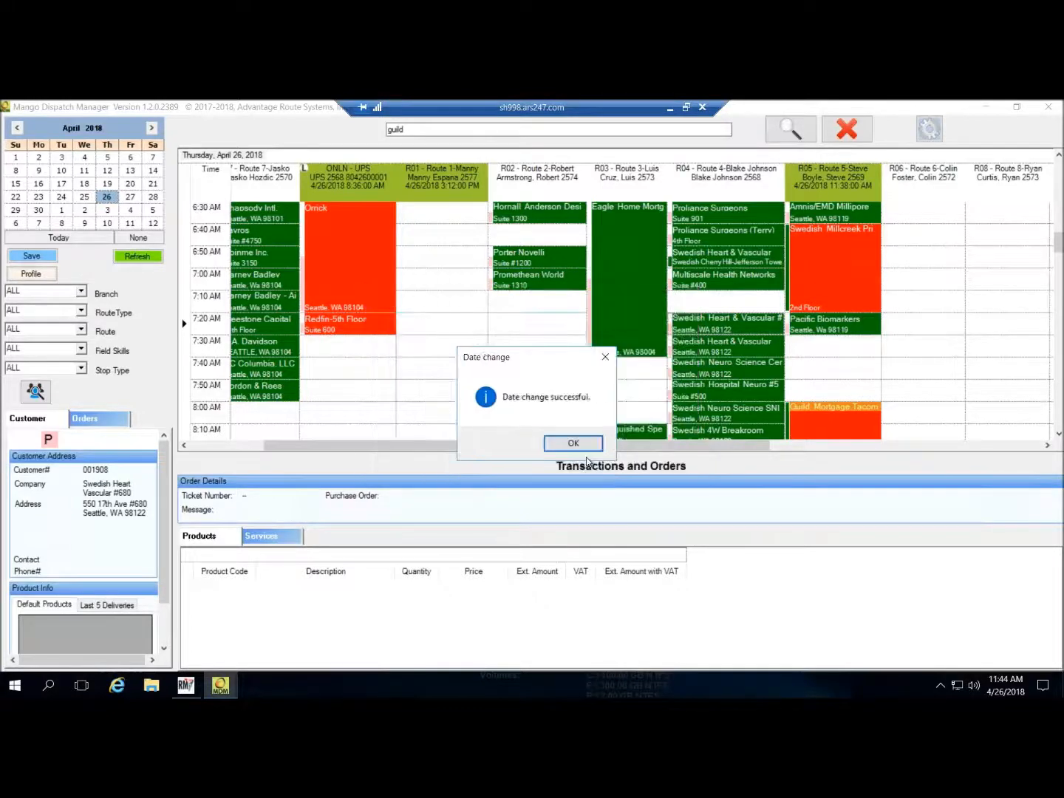
left_click(589, 444)
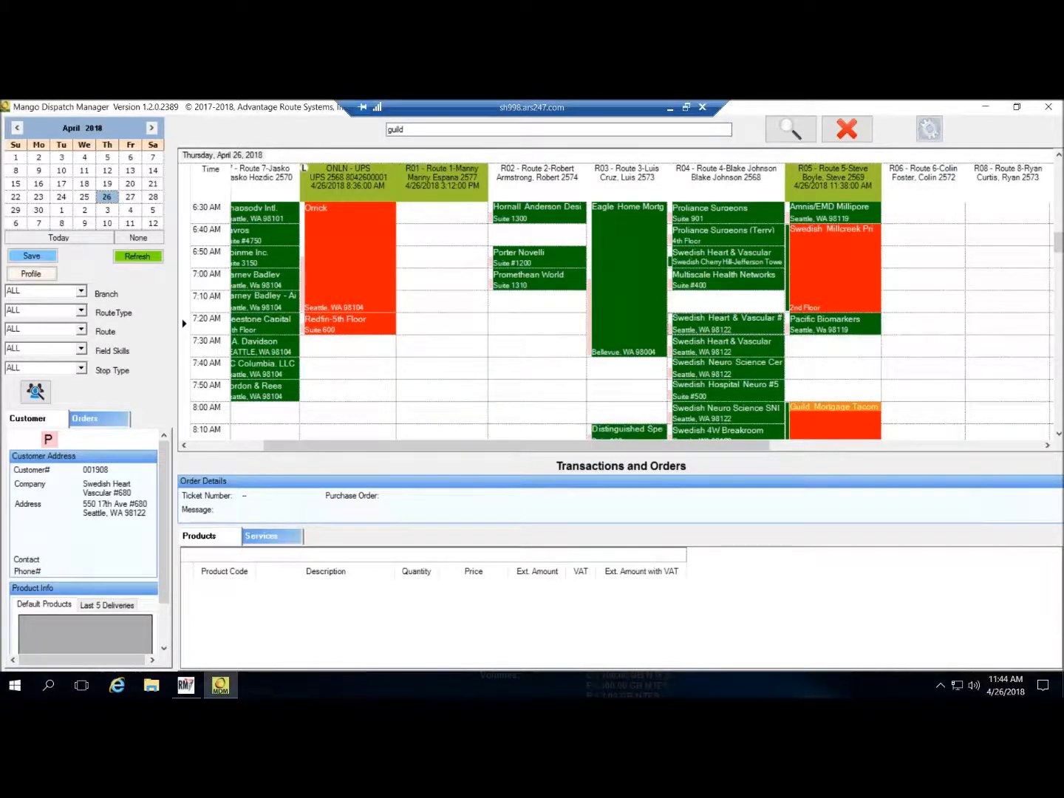
scroll(862, 384, "down", 2)
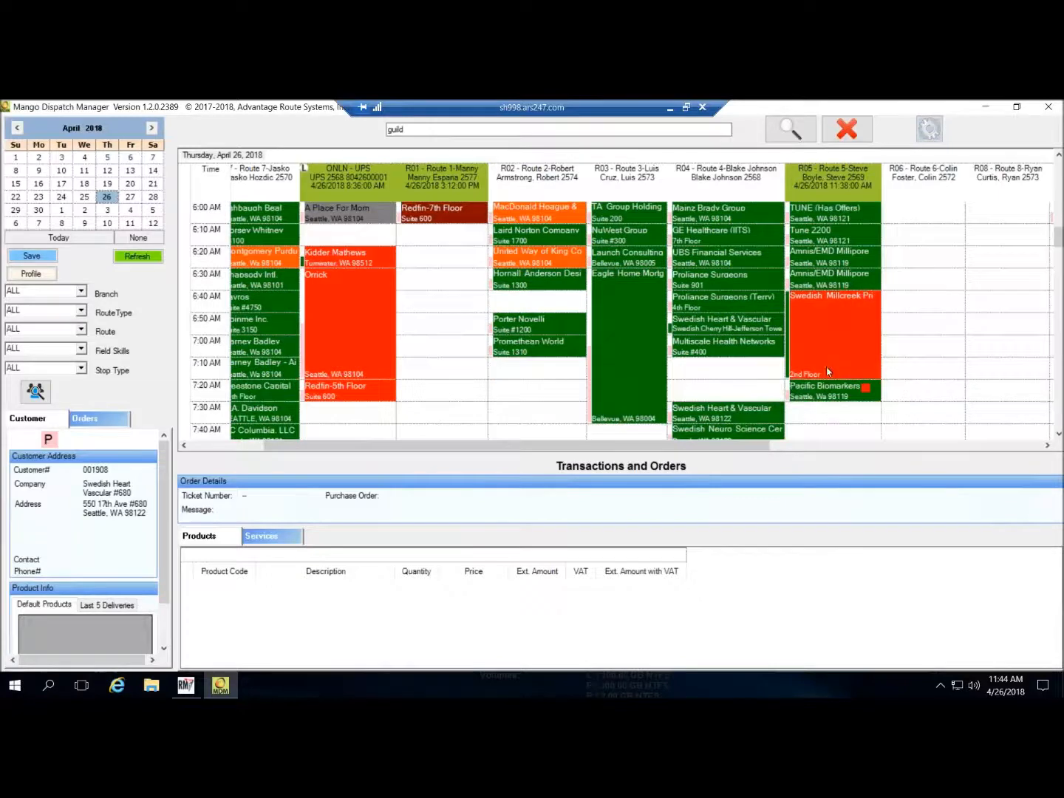
- Scroll to 7:00 AM and open route R02's Truck Status window
scroll(829, 372, "down", 2)
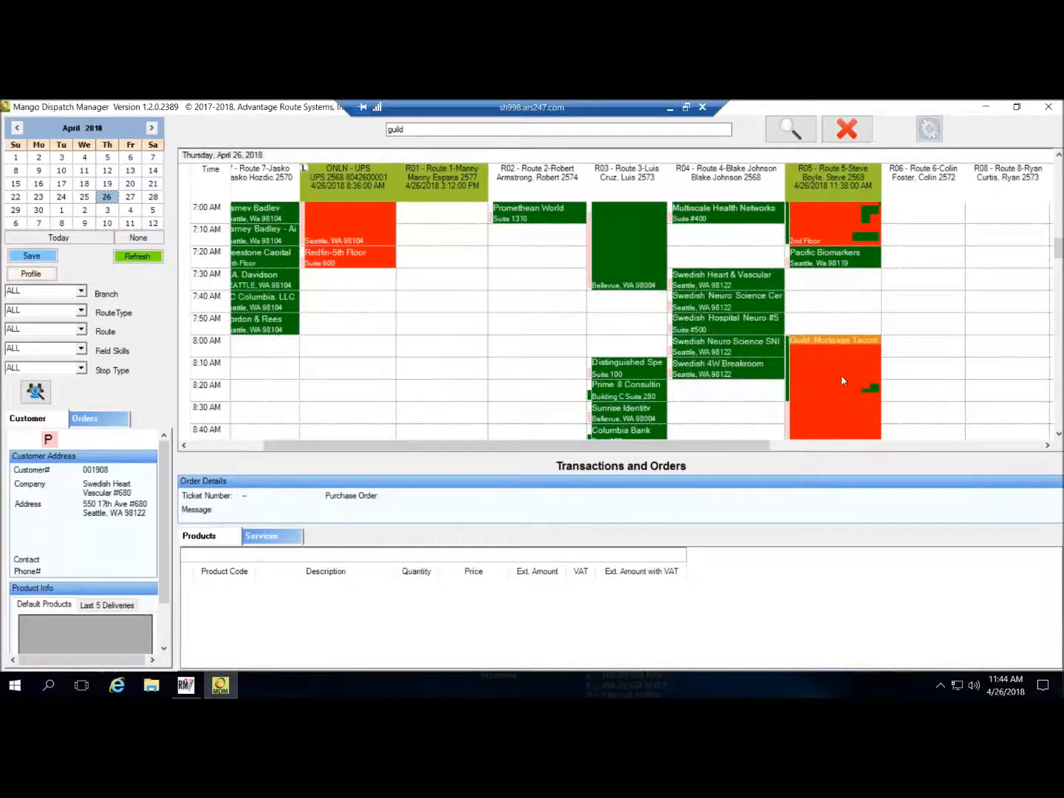
right_click(571, 181)
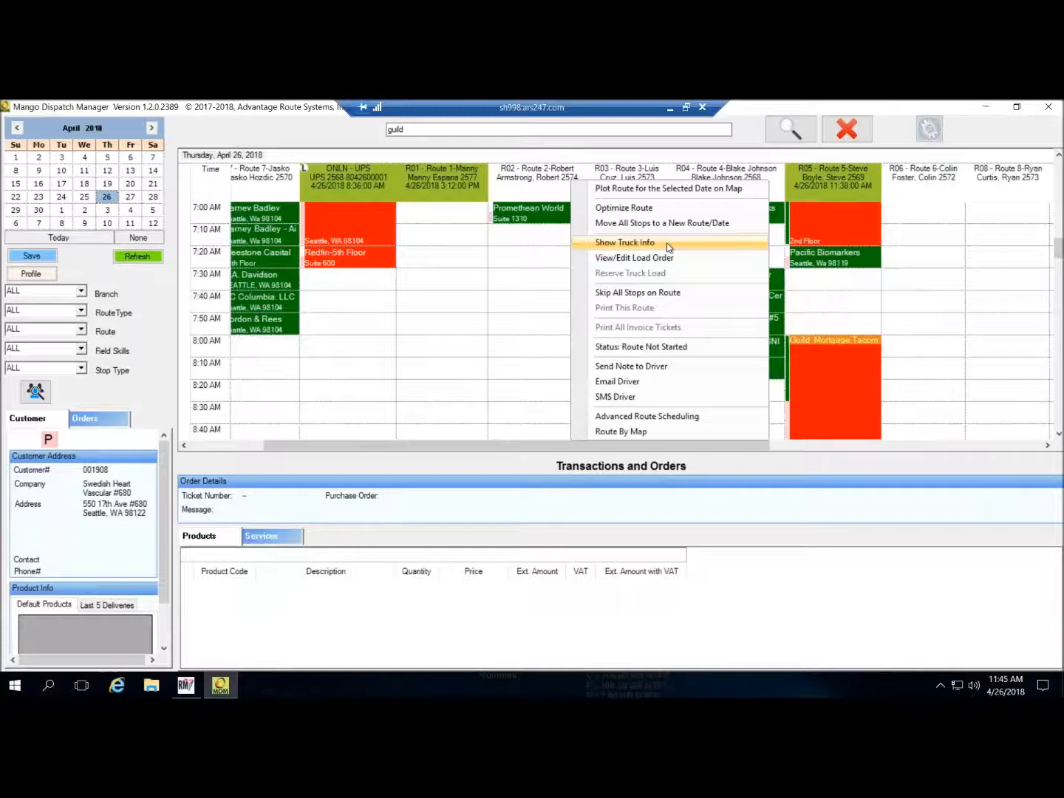
left_click(667, 242)
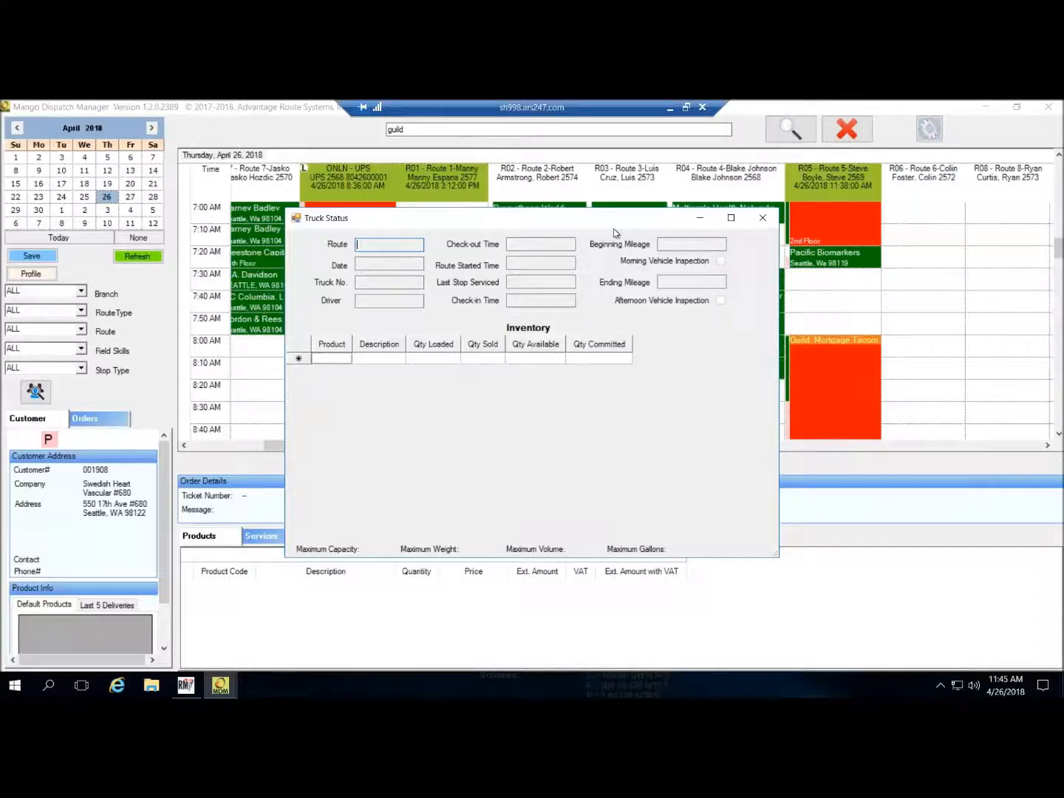
- Close the Truck Status window and bring up route R03's action menu
left_click(761, 218)
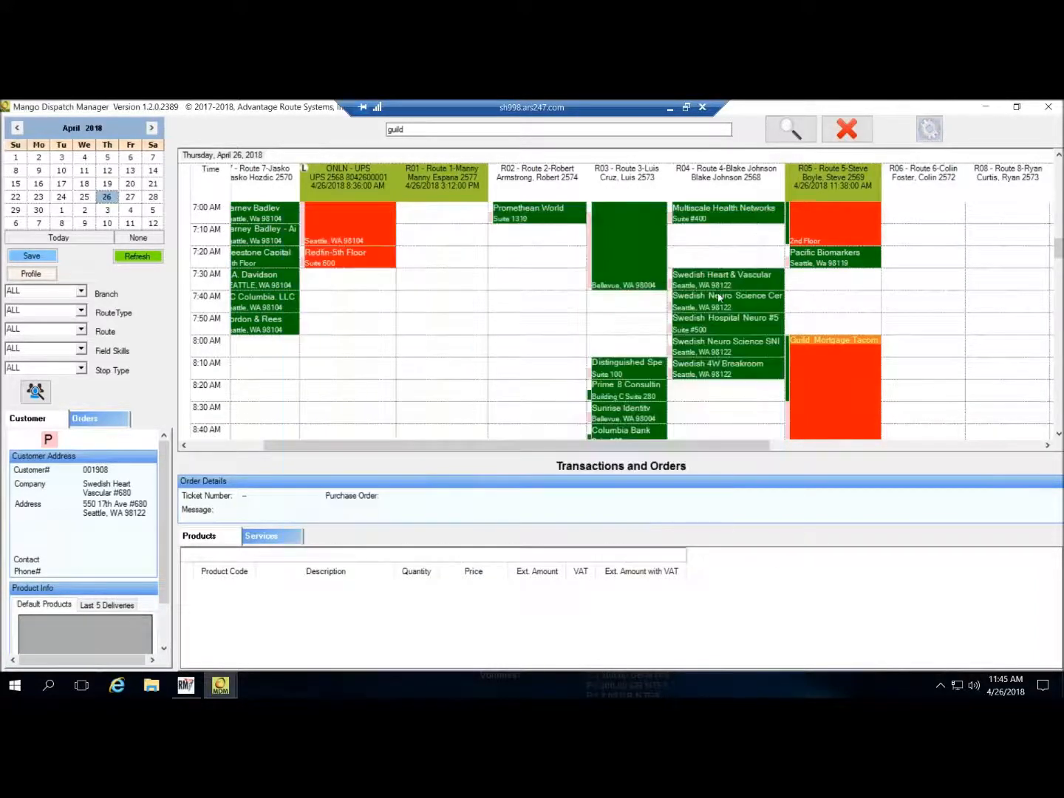
right_click(627, 182)
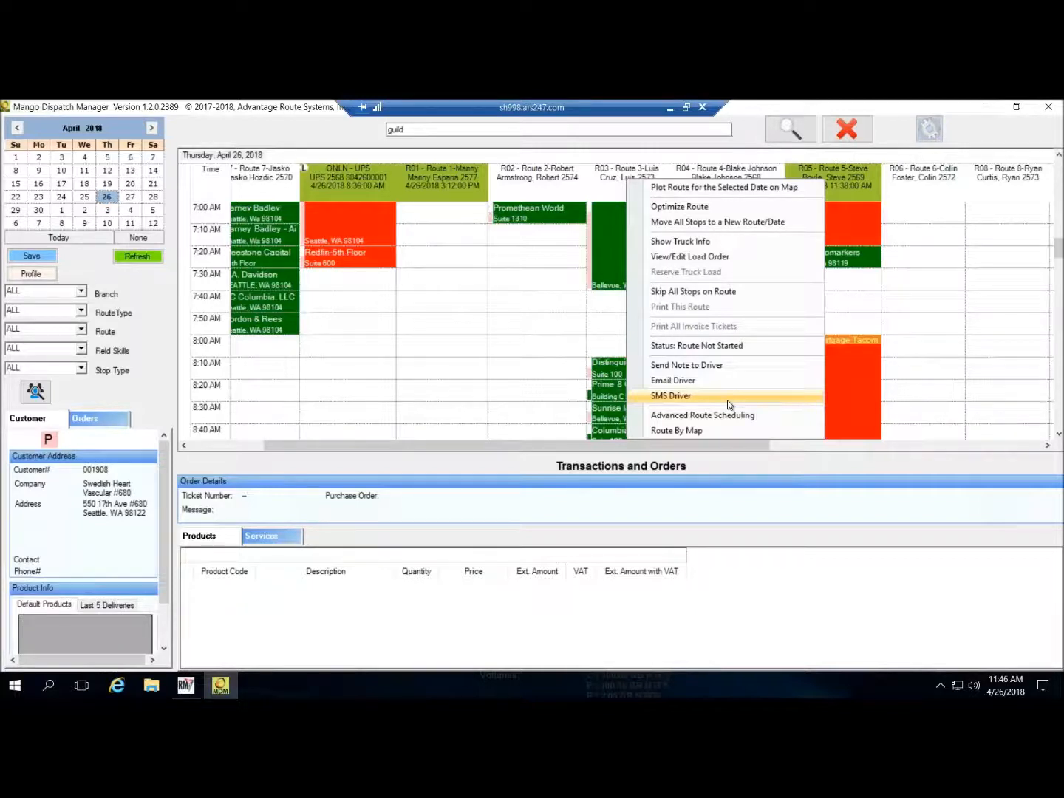
- After R03's load order proves not downloaded, note R05's driver 'need you back to the shop by 2:30 p.m.'
left_click(713, 365)
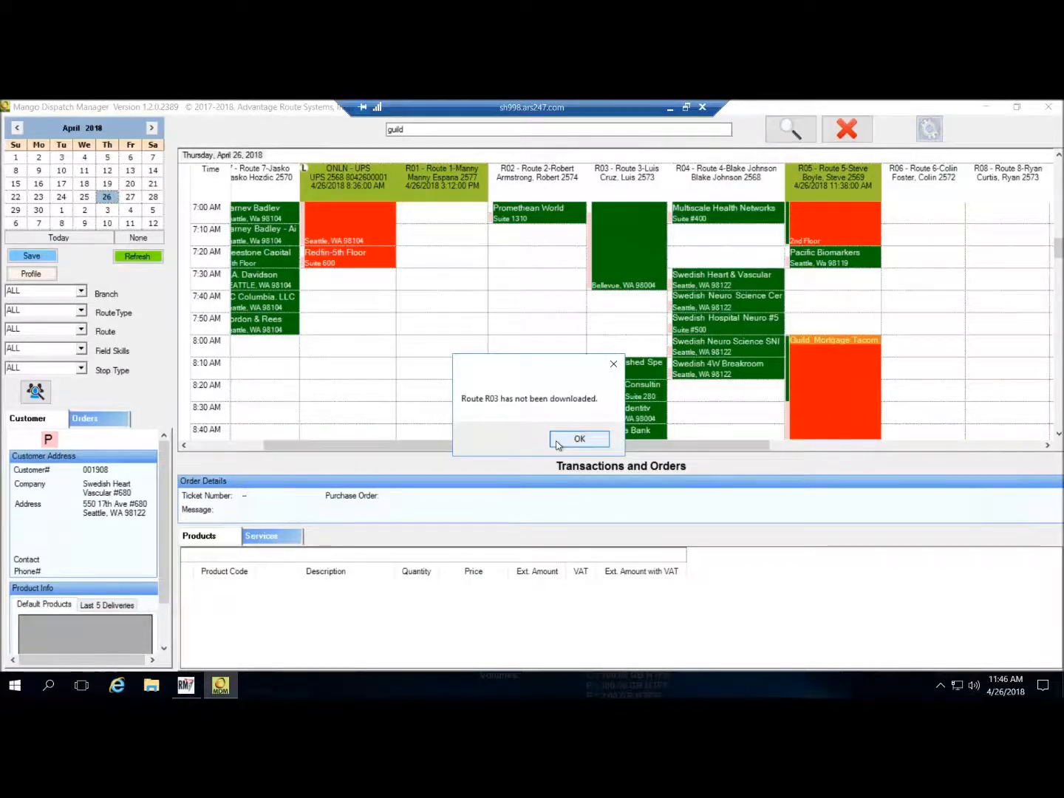
left_click(580, 440)
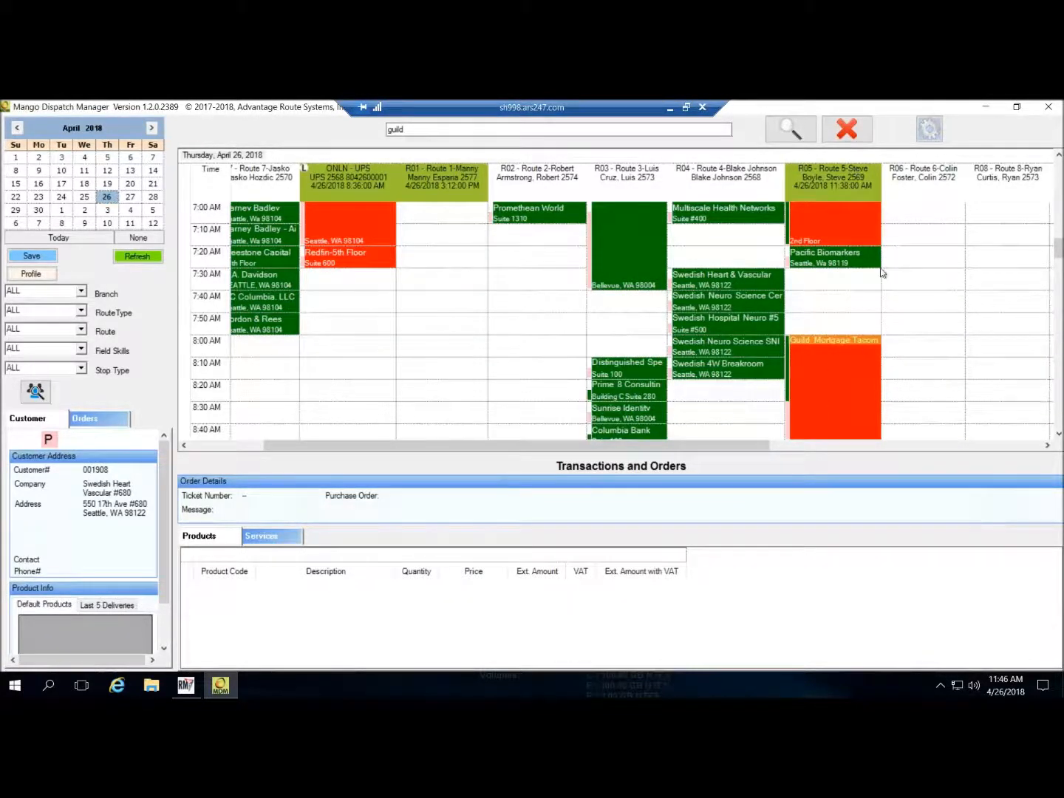
right_click(826, 187)
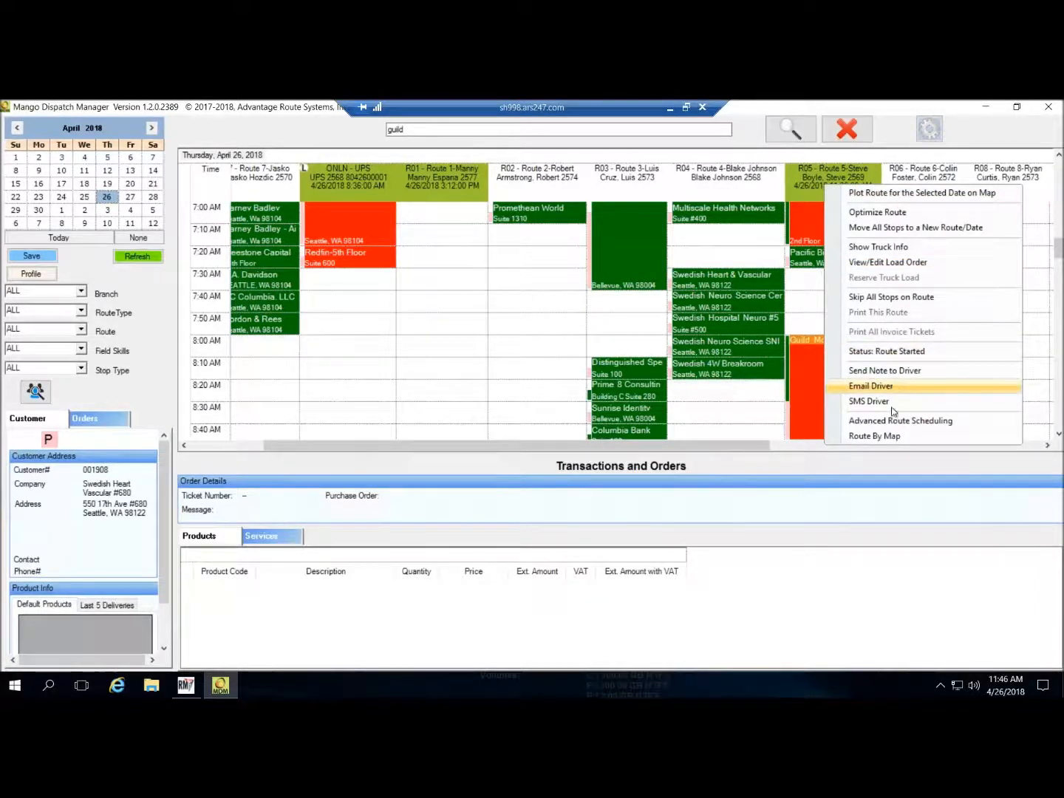
left_click(894, 371)
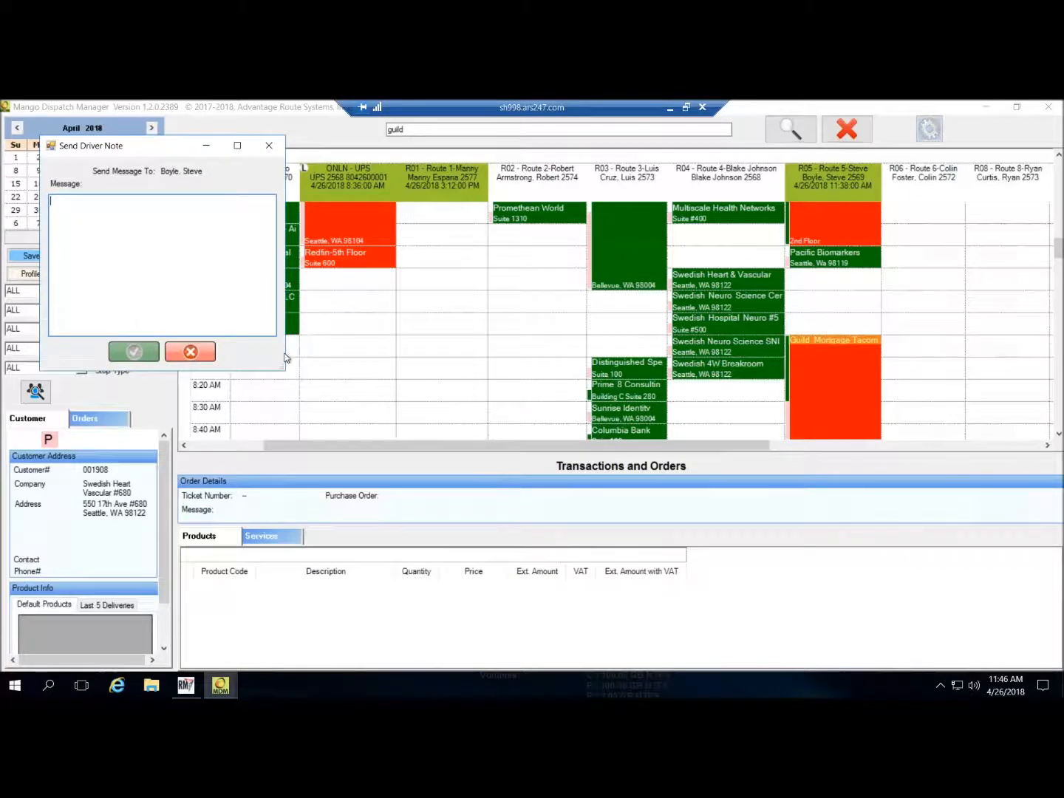
type("need you back to the sh")
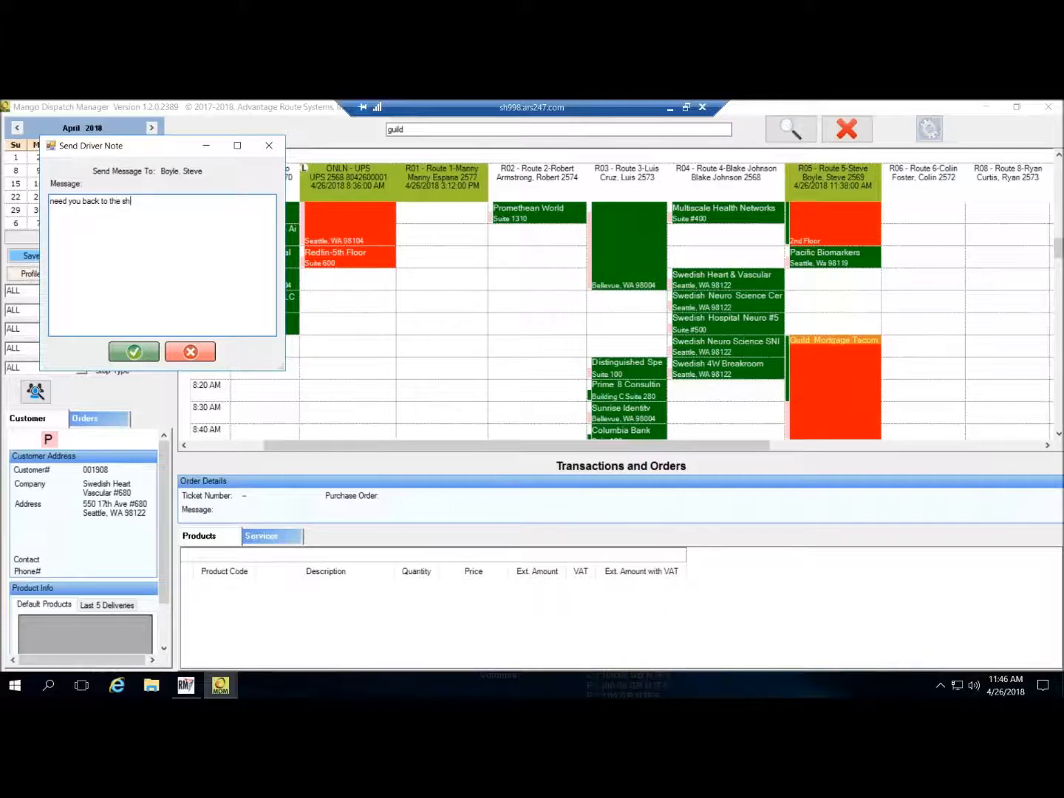
type("op by 2:30 p.m.")
key("Return")
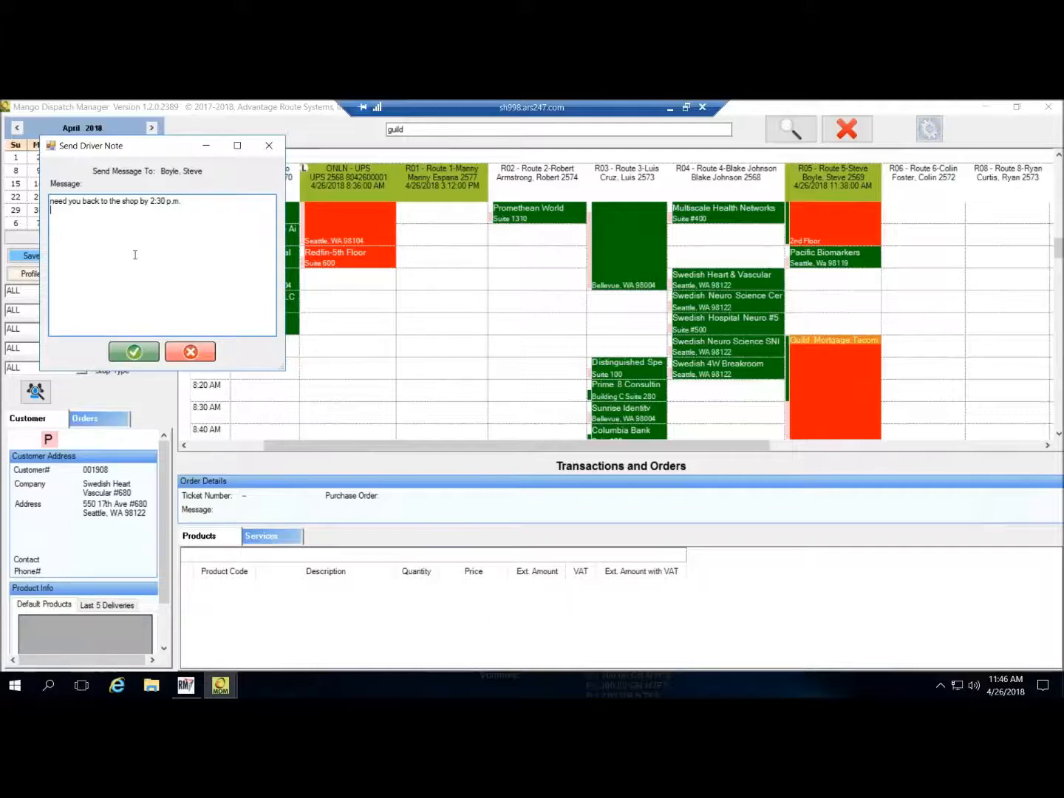
left_click(142, 357)
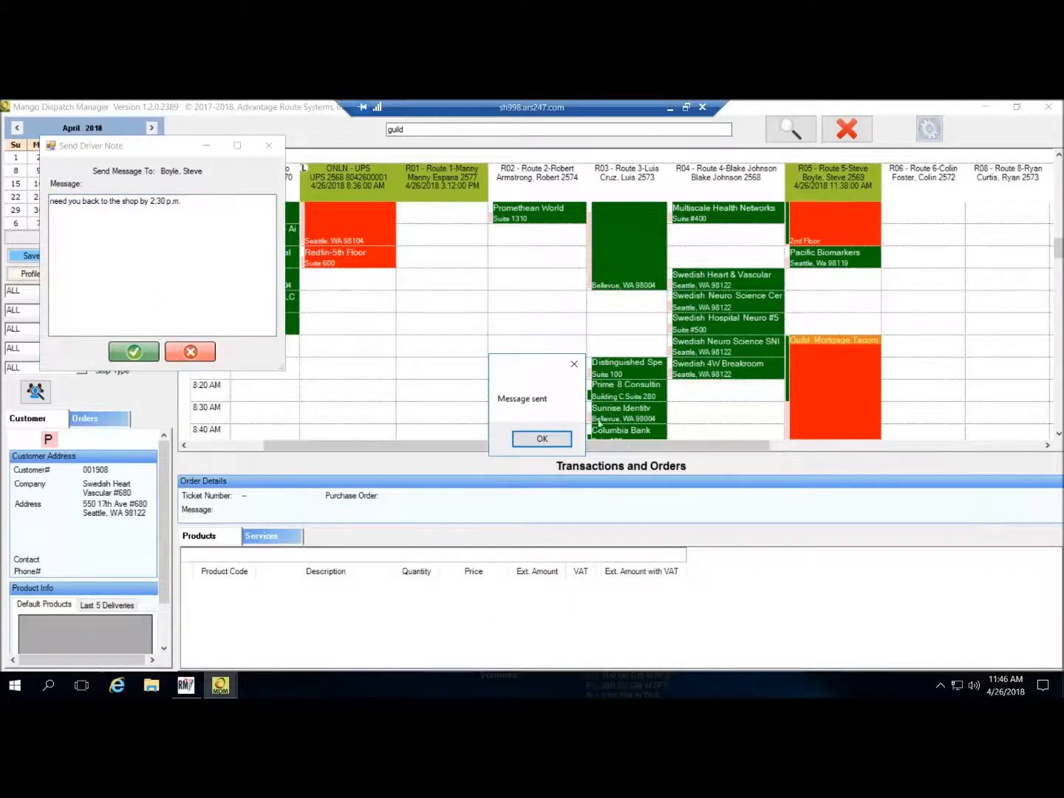
left_click(536, 438)
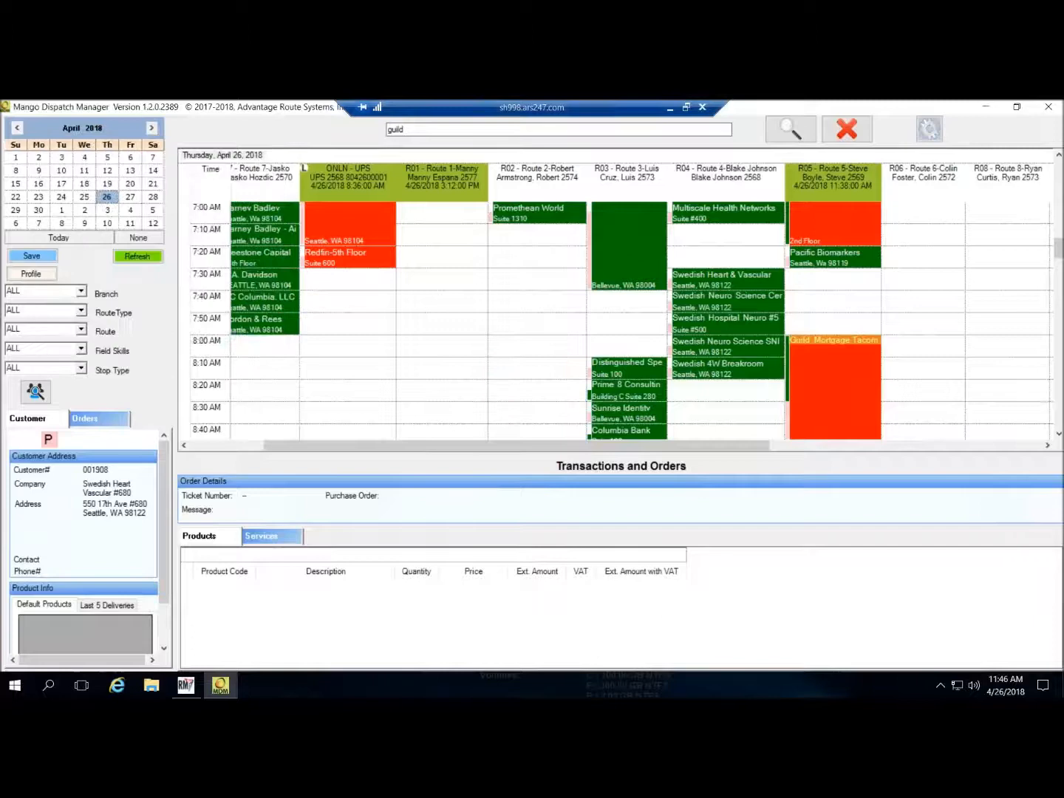
- Sync the phone's driver app with dispatch, then minimize TeamViewer and return to Mango Dispatch Manager
left_click(670, 108)
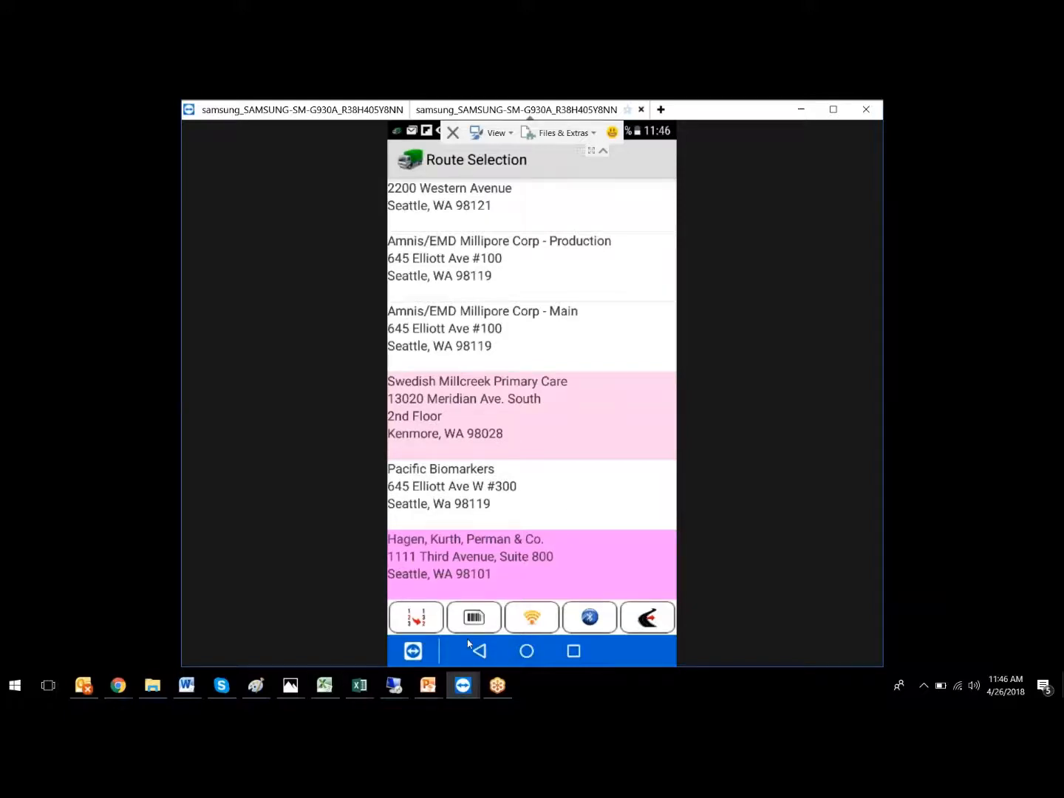
left_click(532, 618)
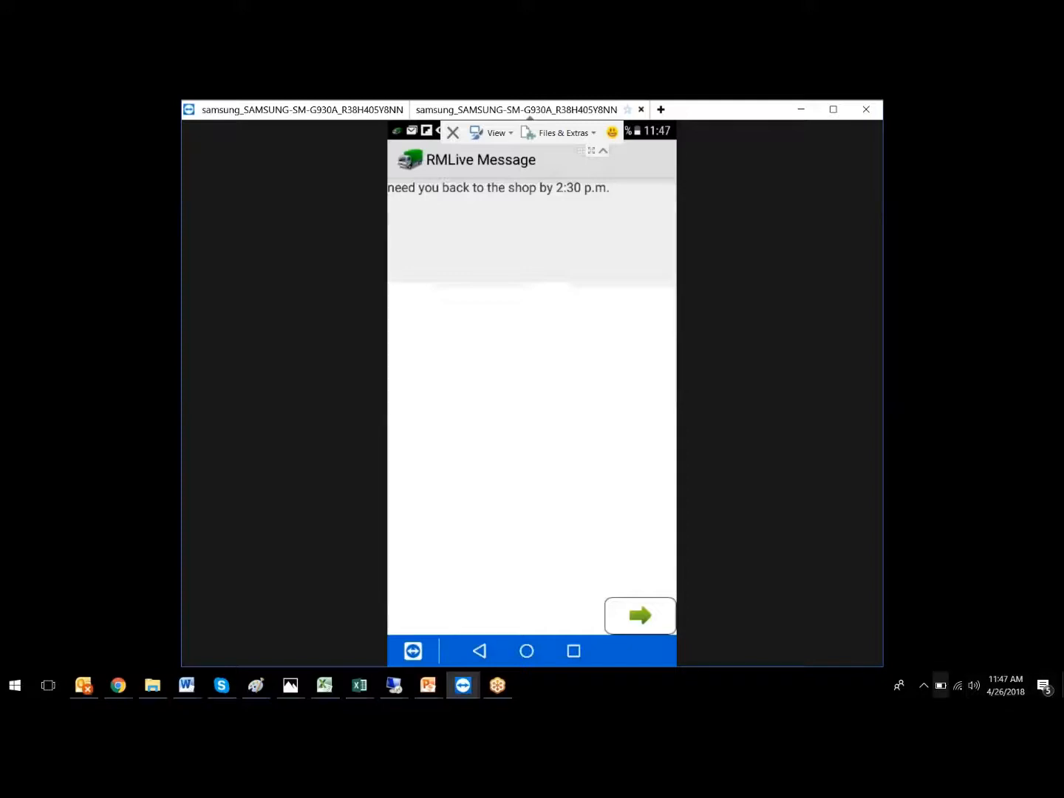
left_click(653, 626)
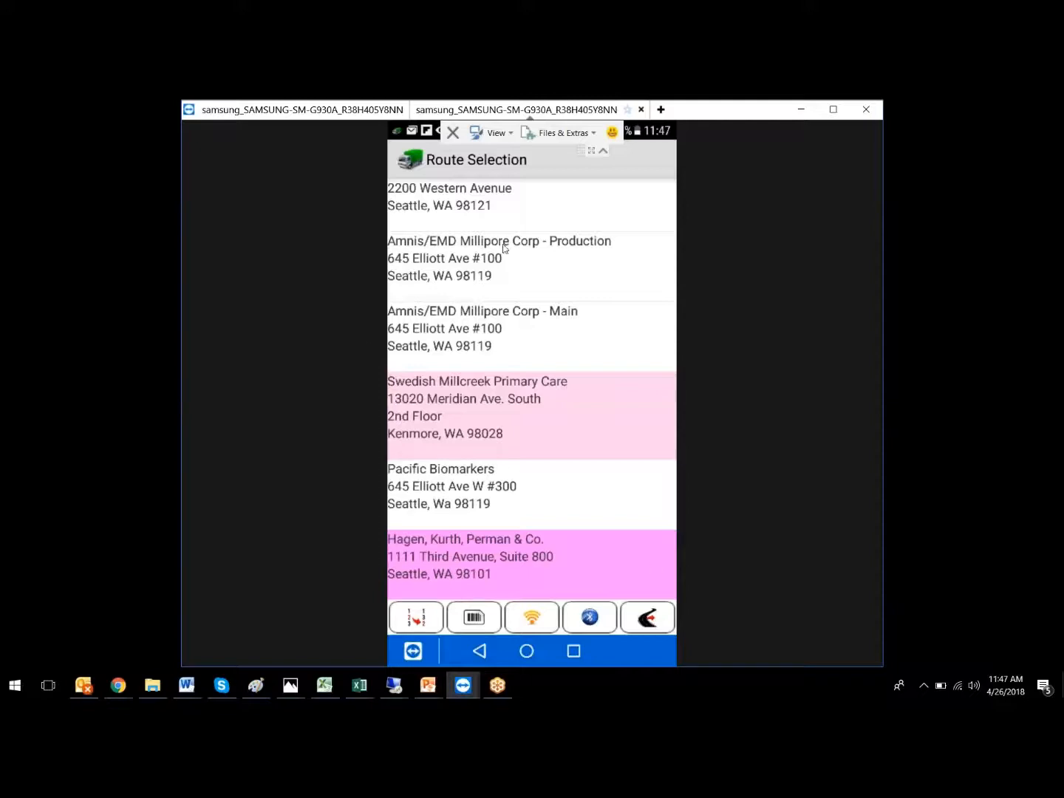
left_click(809, 108)
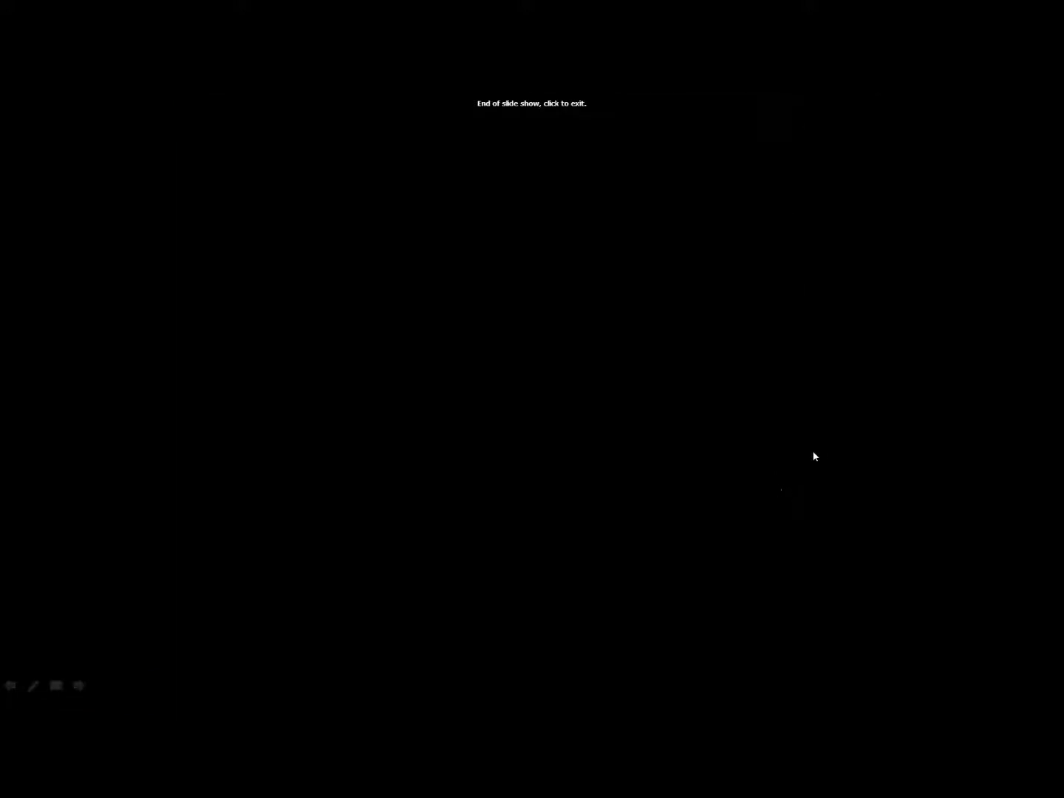
key("alt+Tab")
key("alt+Tab")
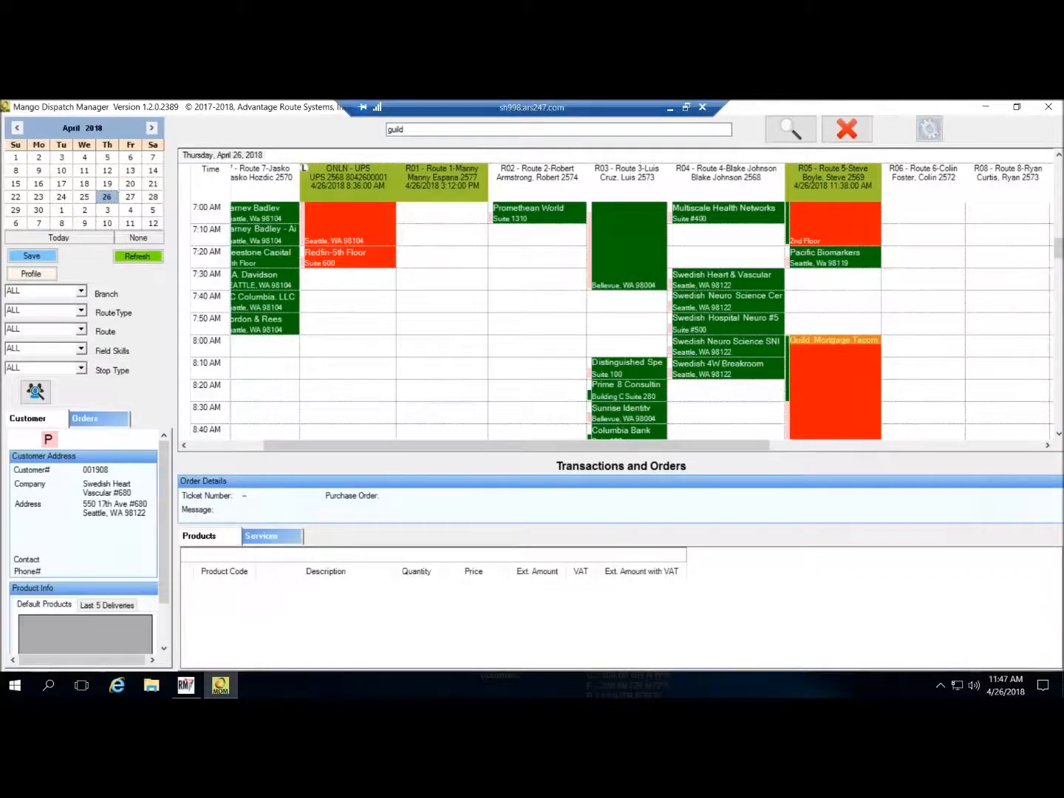
- Open Route By Map from route R03's header menu, then switch to RM Enterprise
right_click(628, 176)
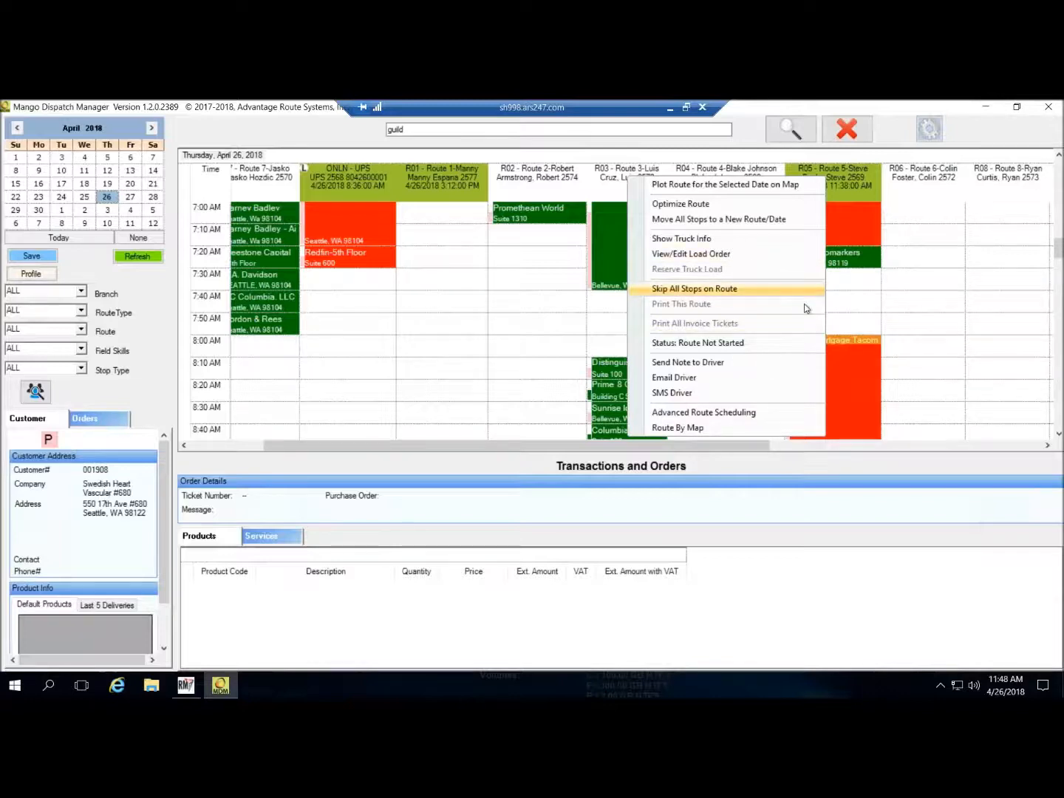
left_click(685, 428)
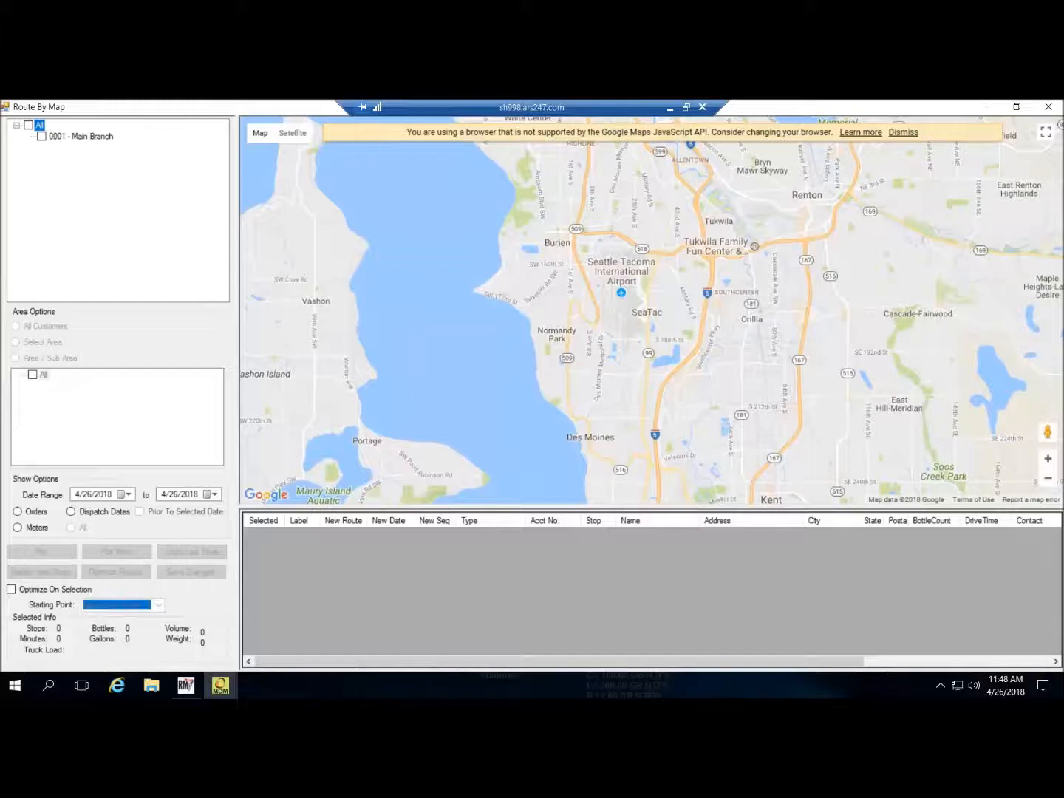
left_click(201, 688)
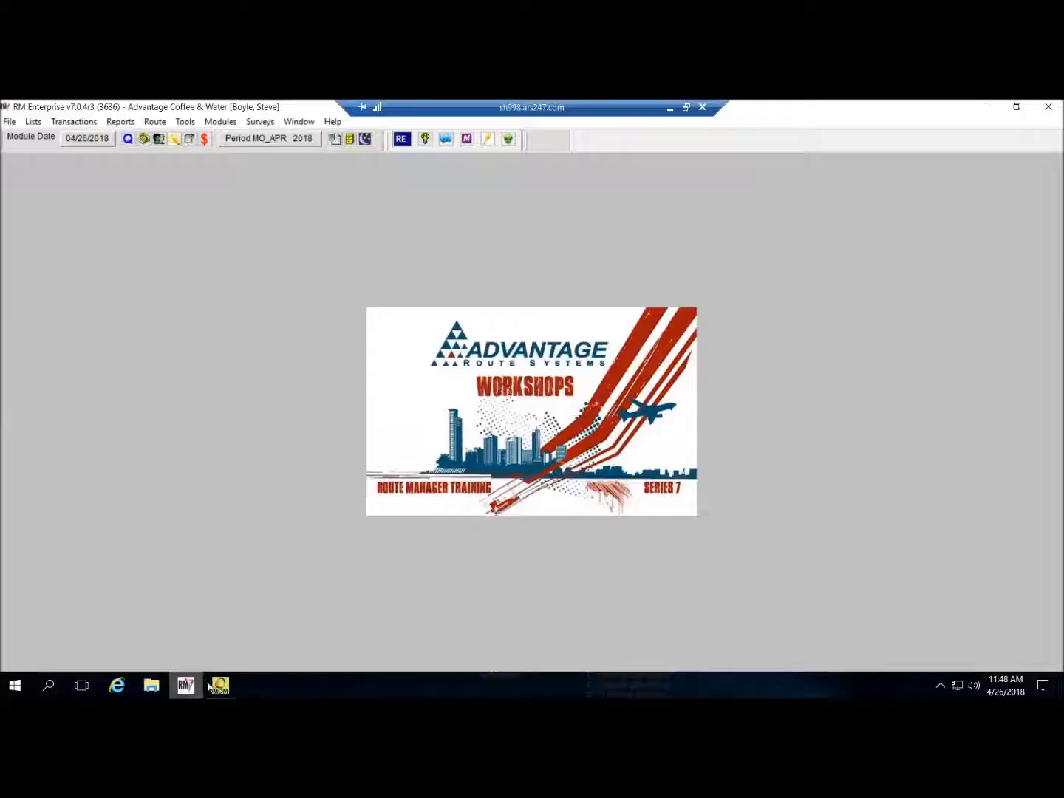
- Open Rarecyte Inc. 4th Ave.'s record from Lists > Customer Information and view its delivery calendar
left_click(36, 124)
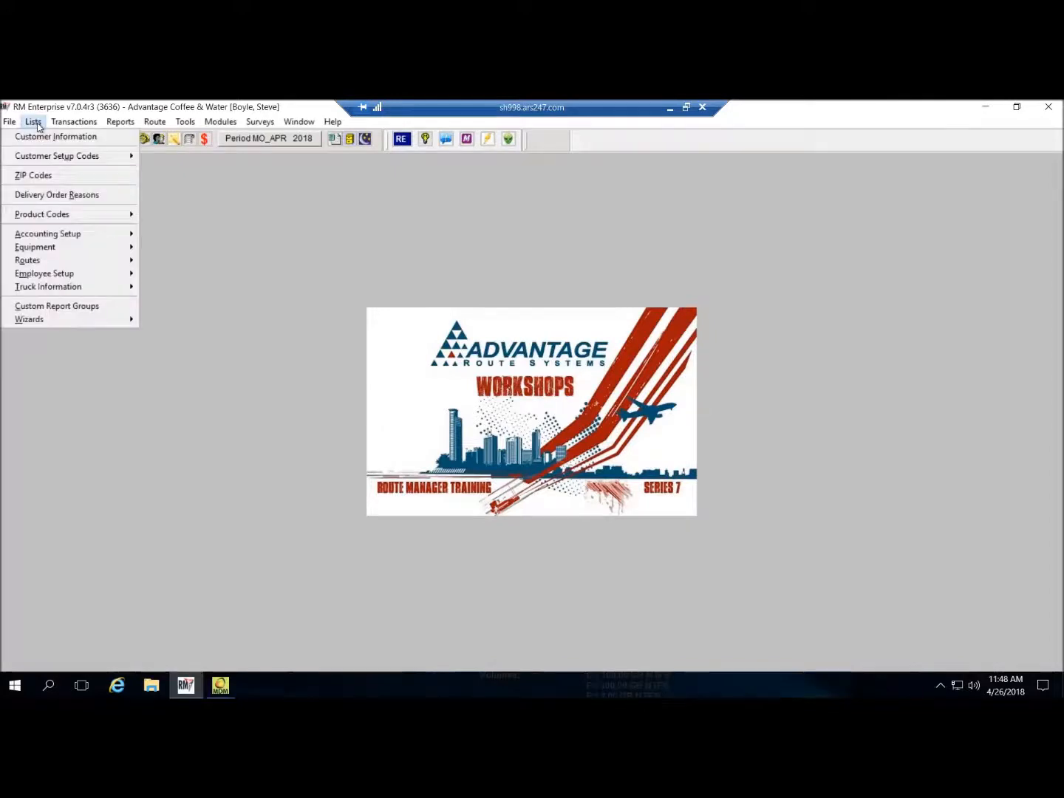
left_click(46, 137)
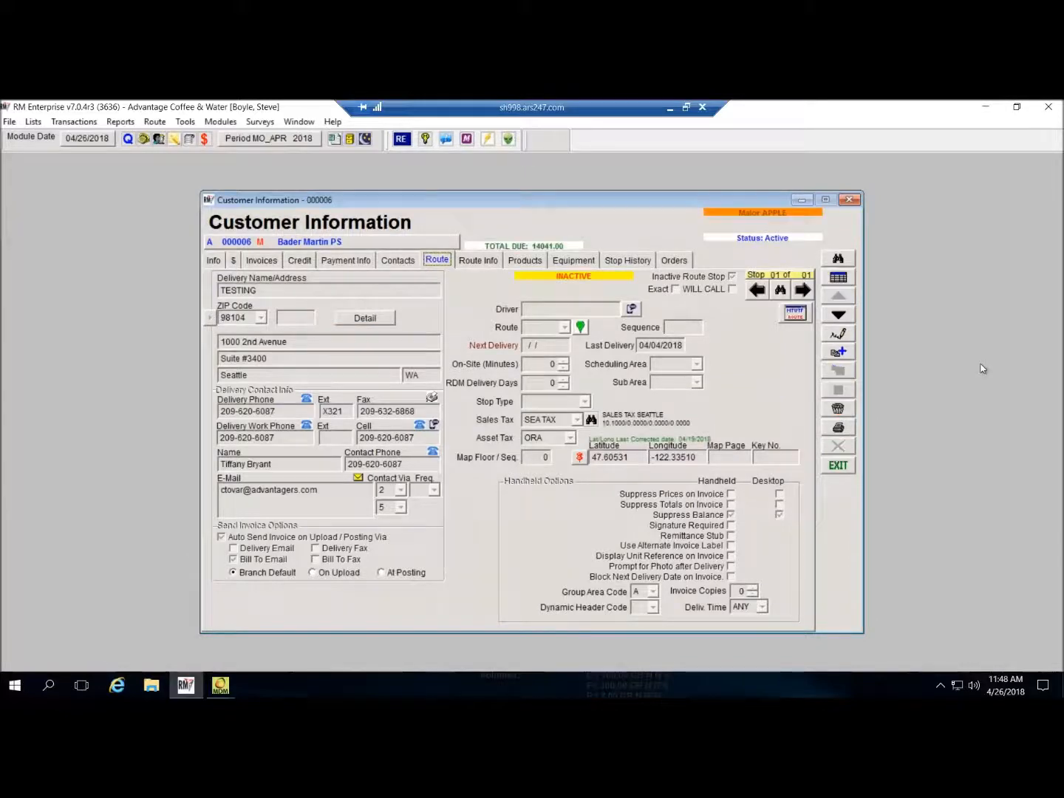
left_click(843, 277)
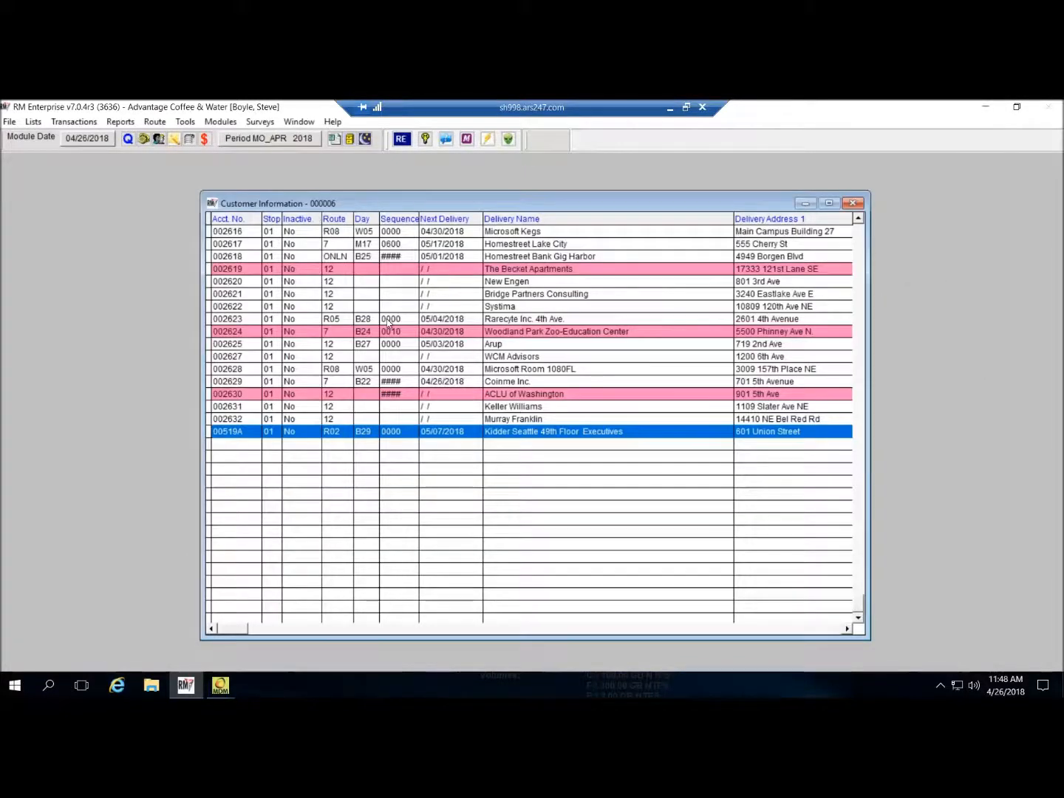
left_click(403, 318)
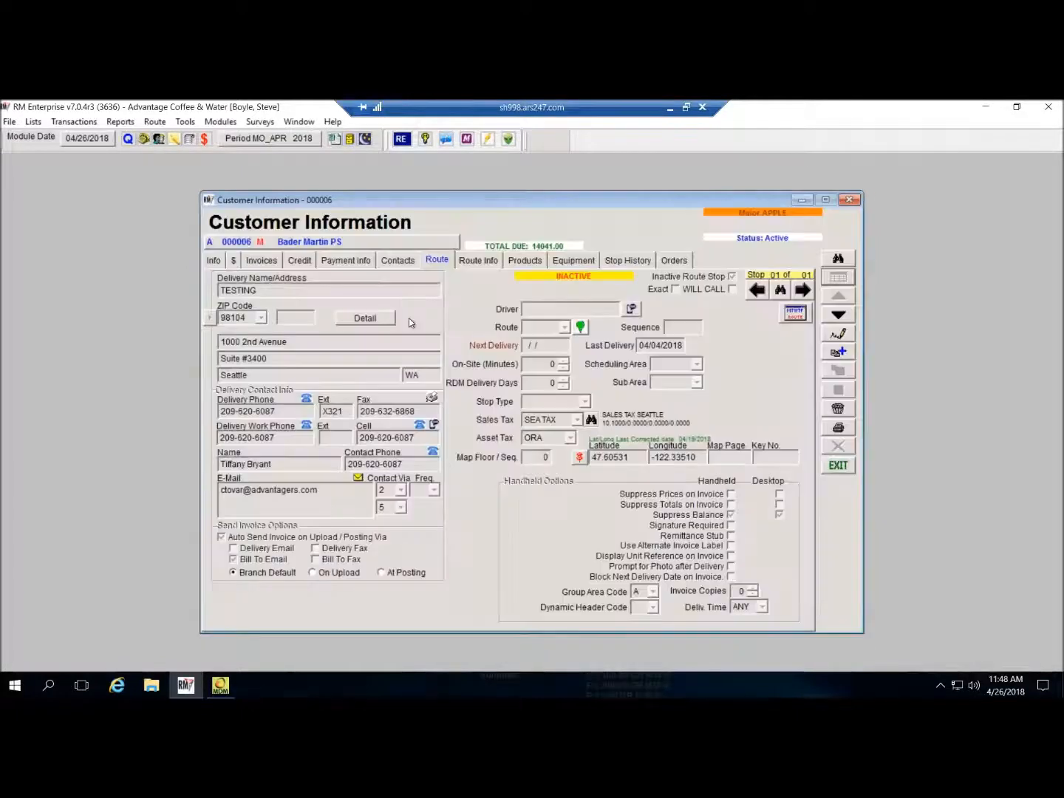
double_click(405, 319)
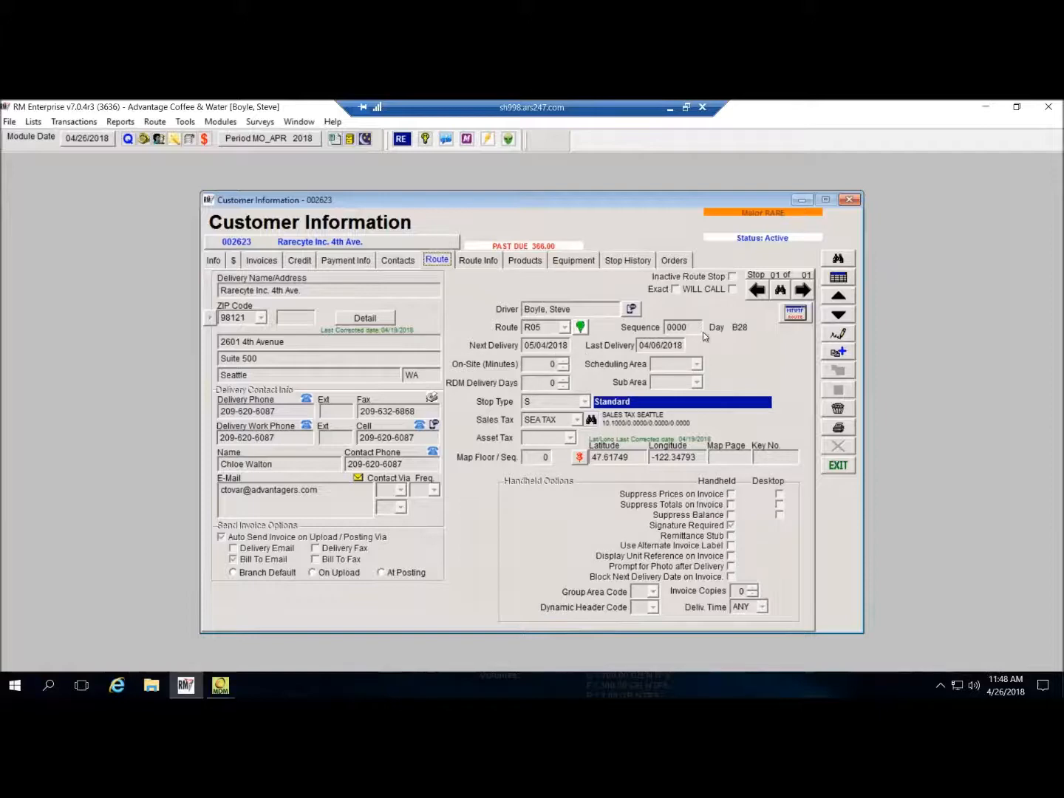
left_click(794, 312)
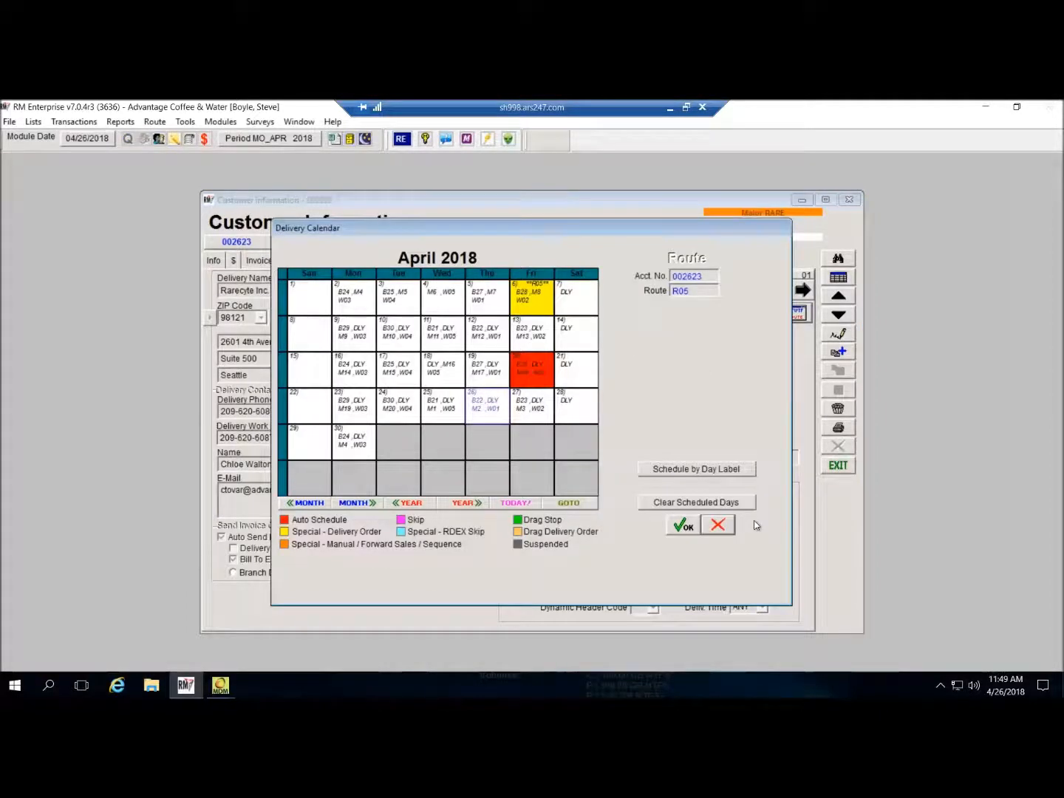
- Set Rarecyte Inc. 4th Ave.'s RDM Delivery Days to 45 and save the record
left_click(720, 525)
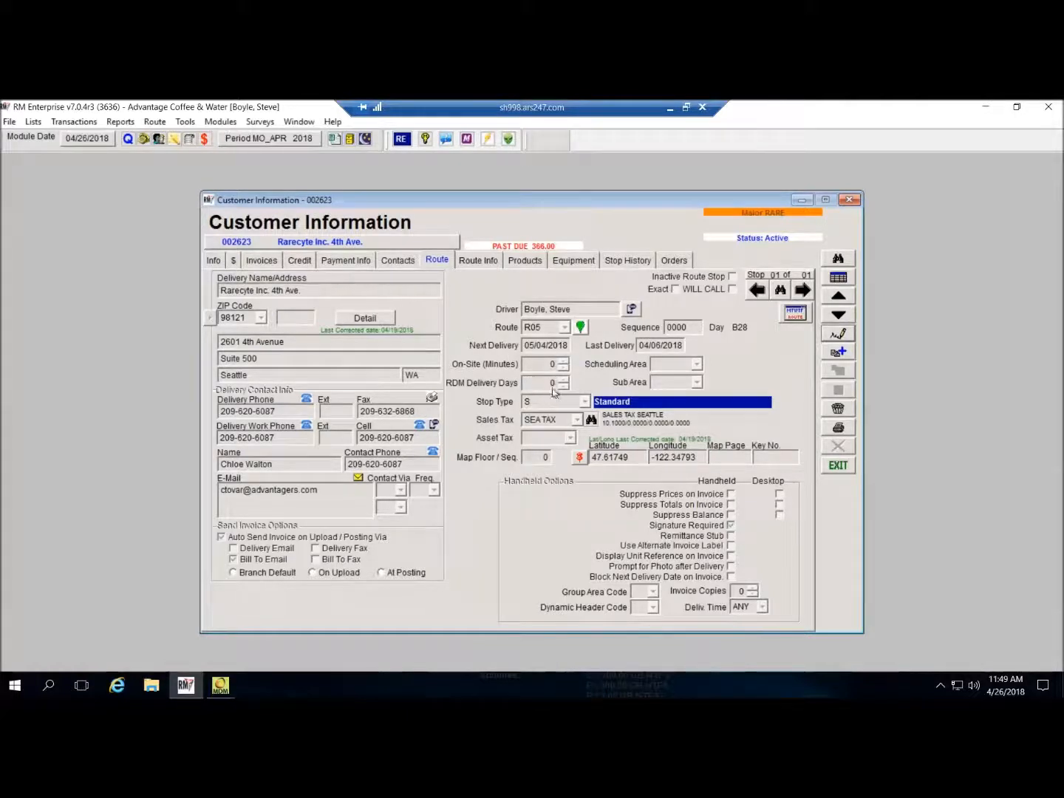
left_click(597, 386)
left_click(839, 334)
left_click(540, 382)
type("45")
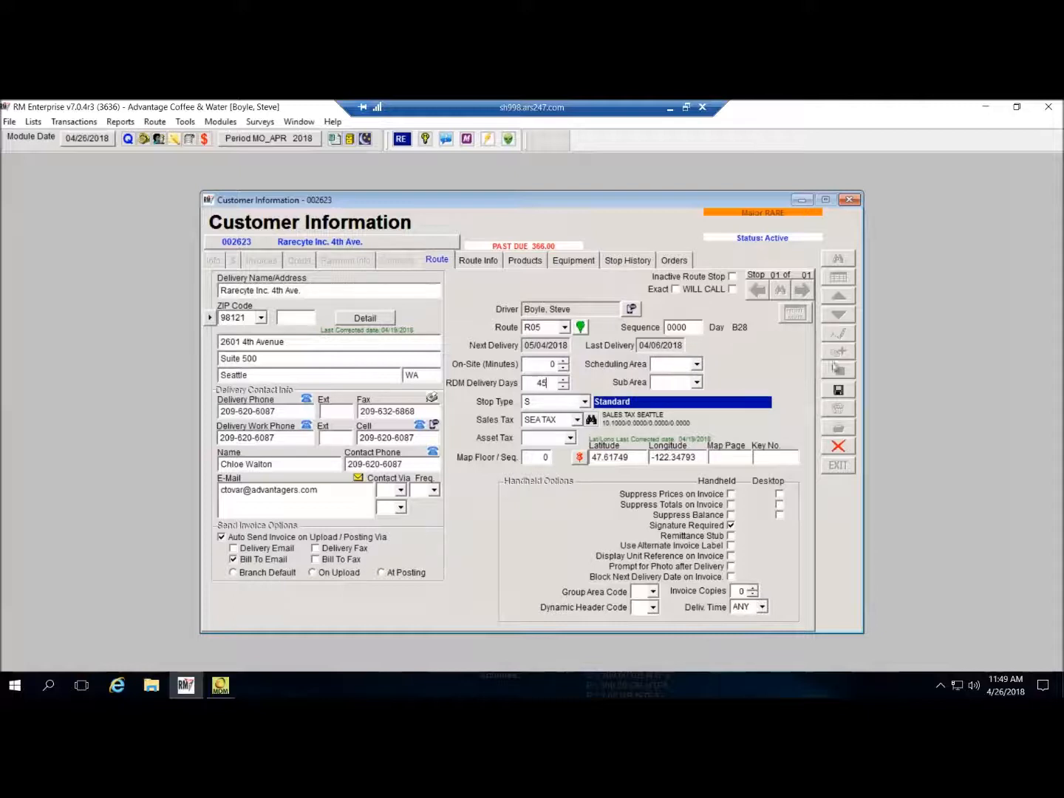
left_click(838, 389)
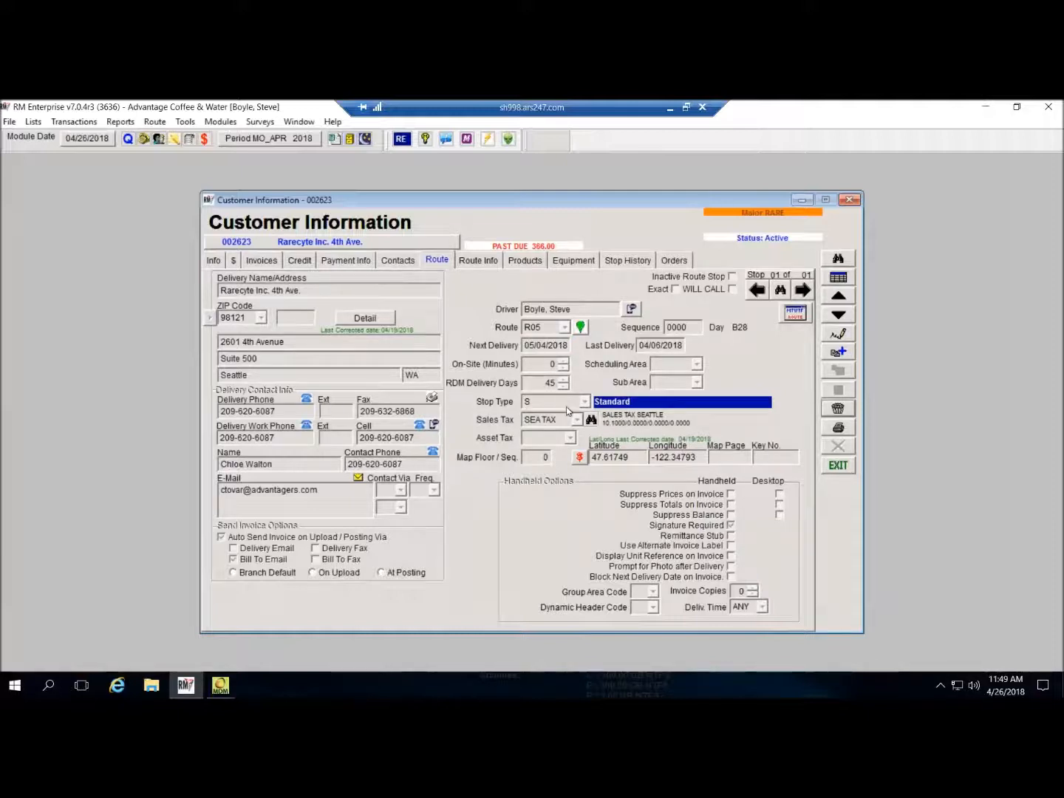
- Move to Woodland Park Zoo-Education Center and save its RDM Delivery Days as 50
left_click(840, 316)
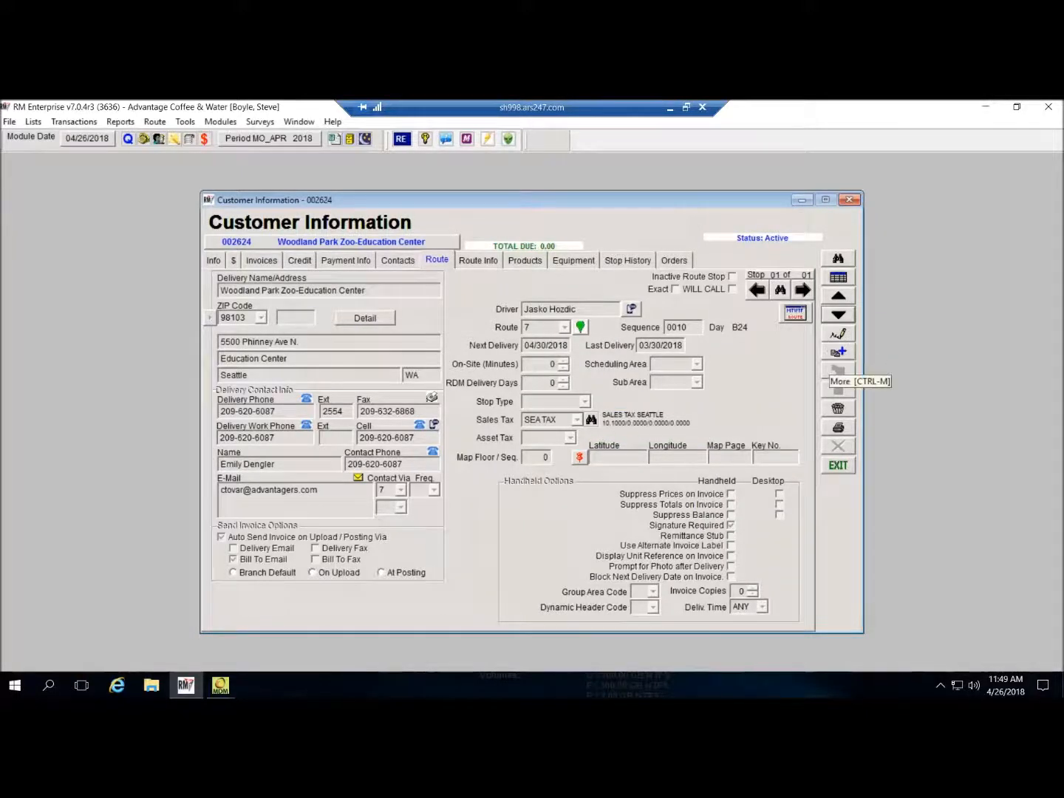
left_click(839, 334)
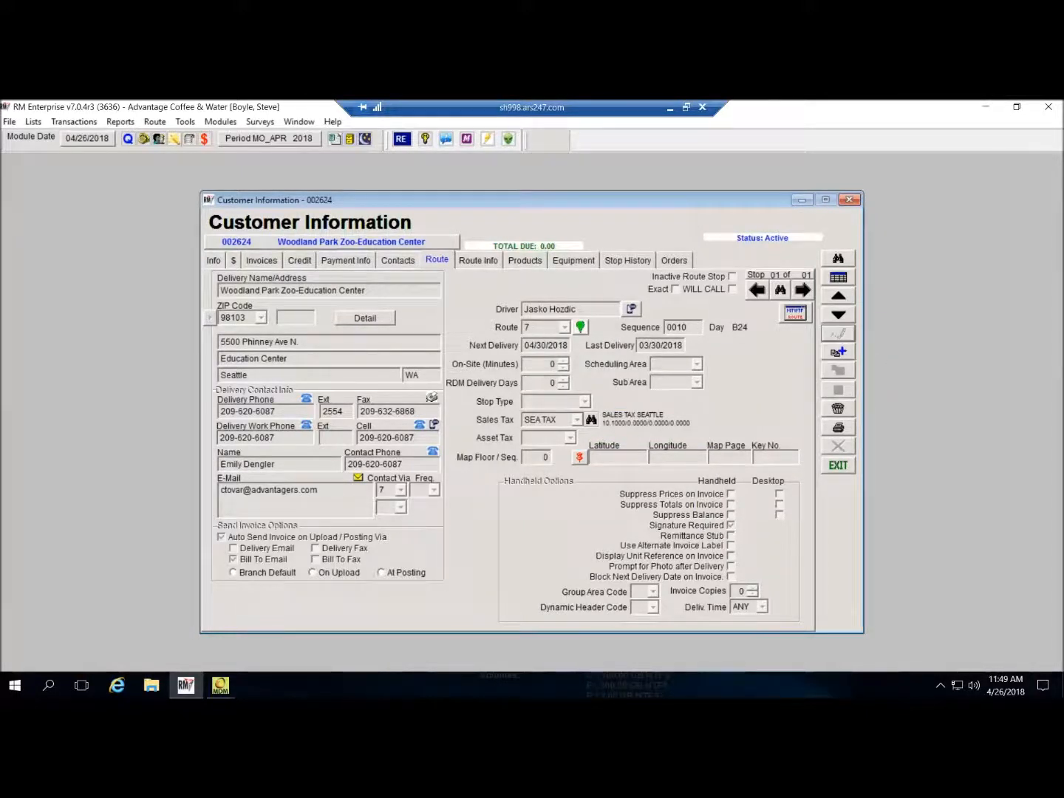
left_click(542, 383)
type("50")
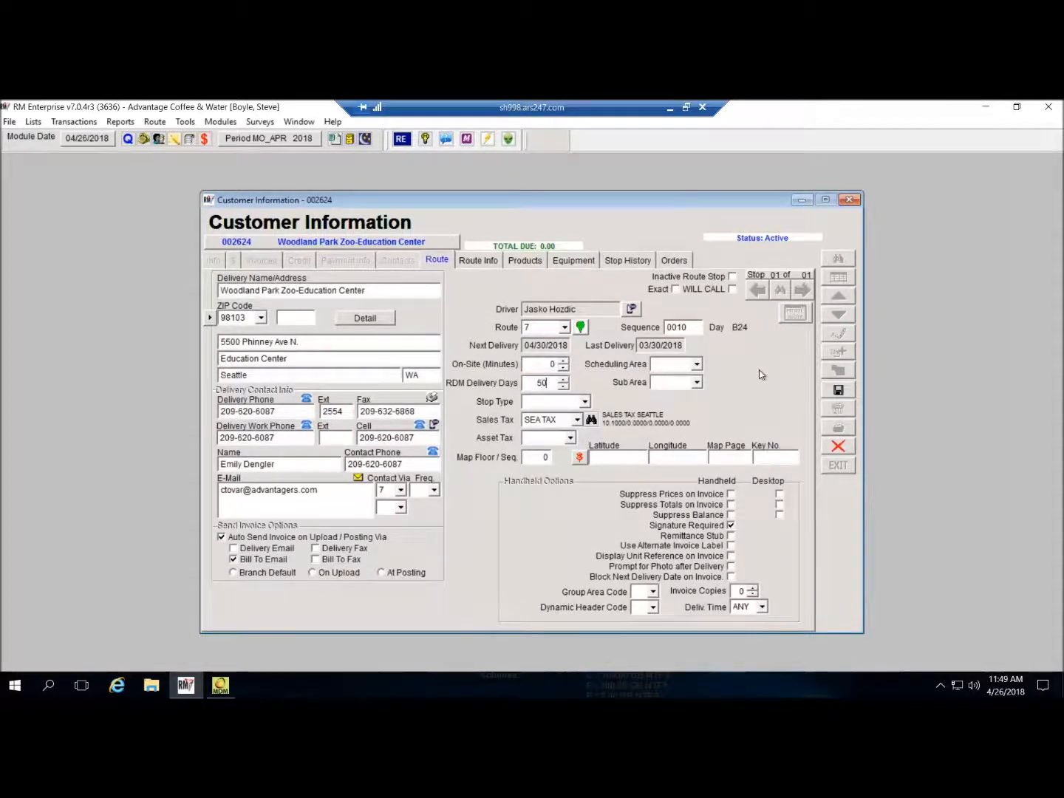
left_click(840, 391)
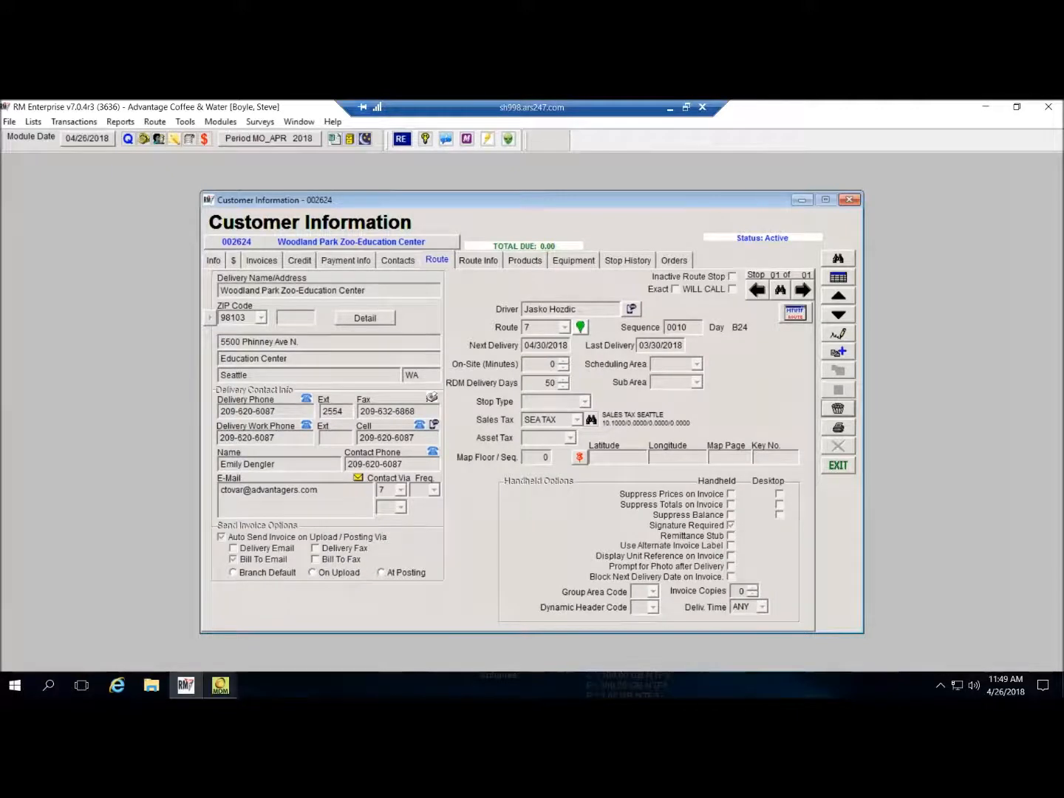
left_click(221, 686)
- Set Route By Map to include all branches and All Customers, accepting the slow-loading caution
left_click(296, 625)
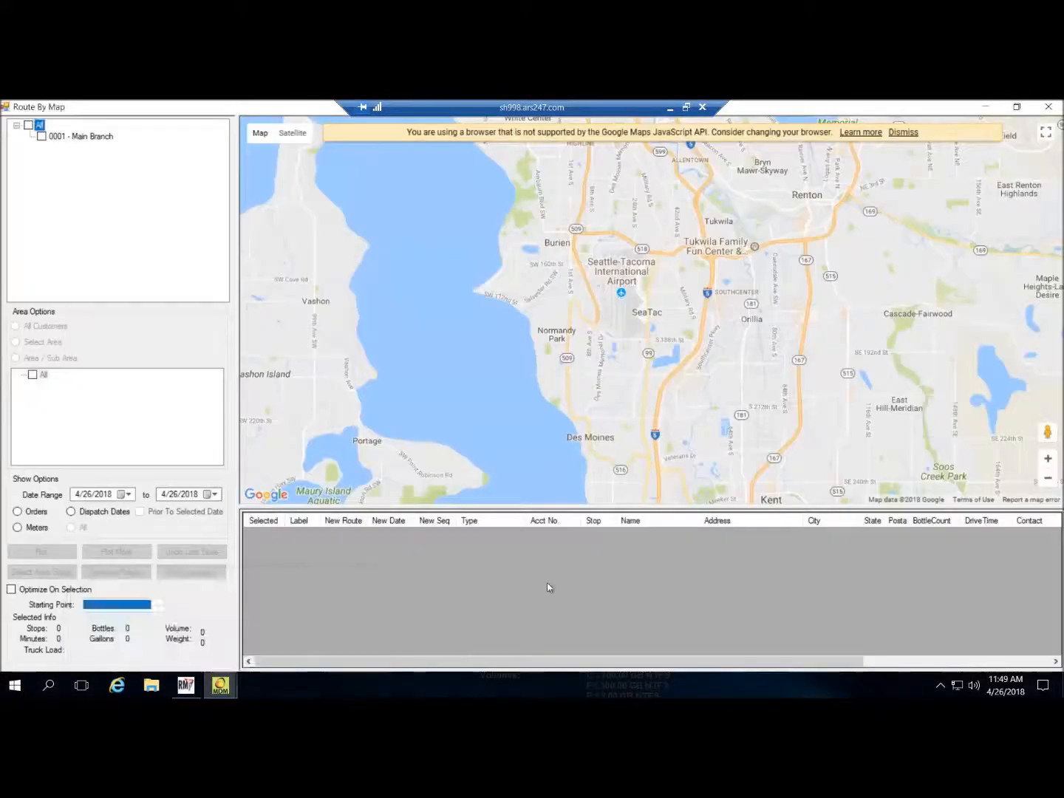
left_click(42, 136)
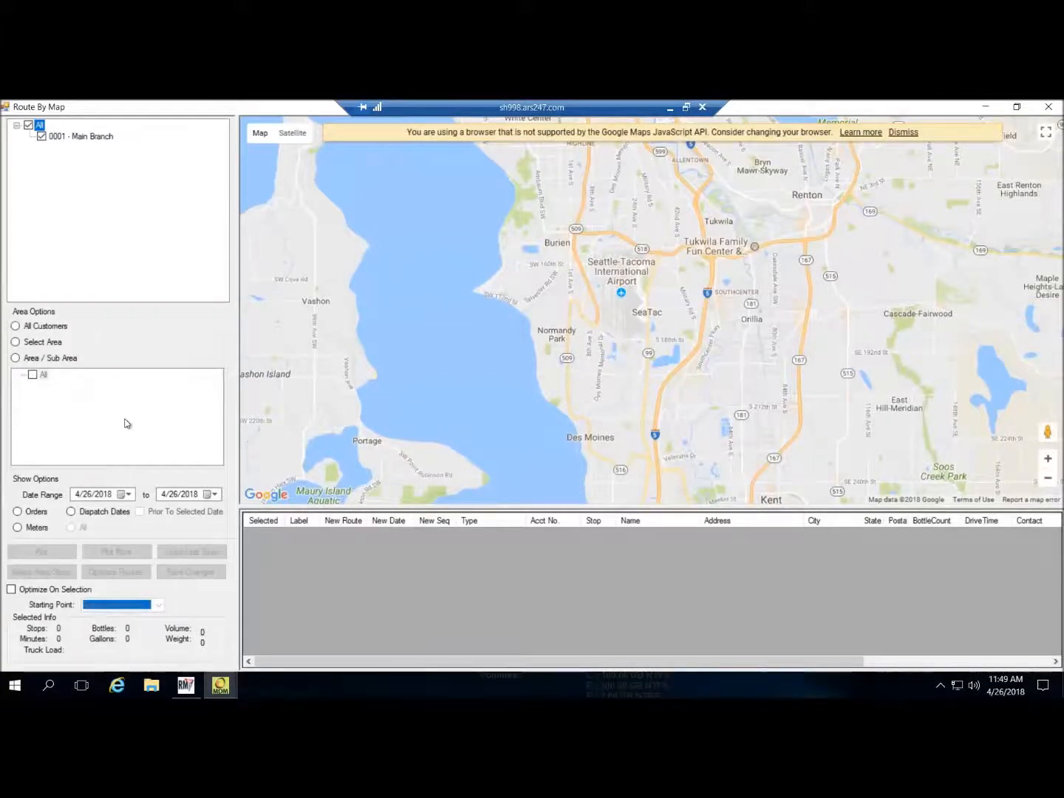
left_click(17, 326)
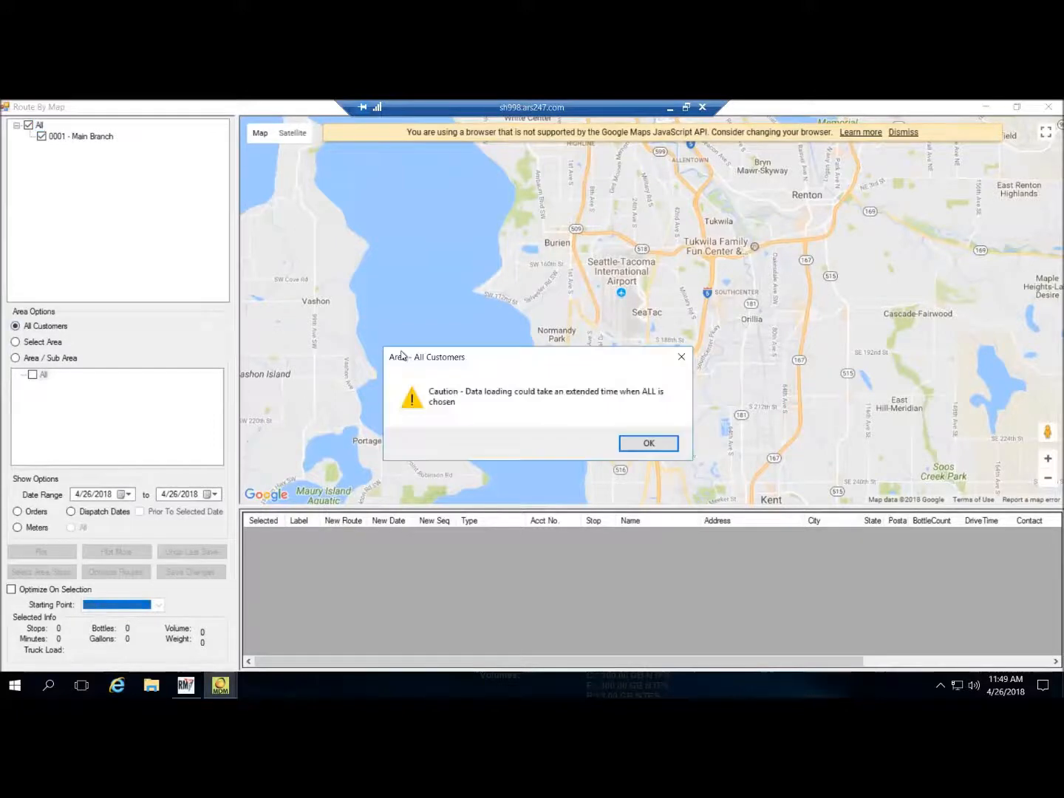
left_click(646, 443)
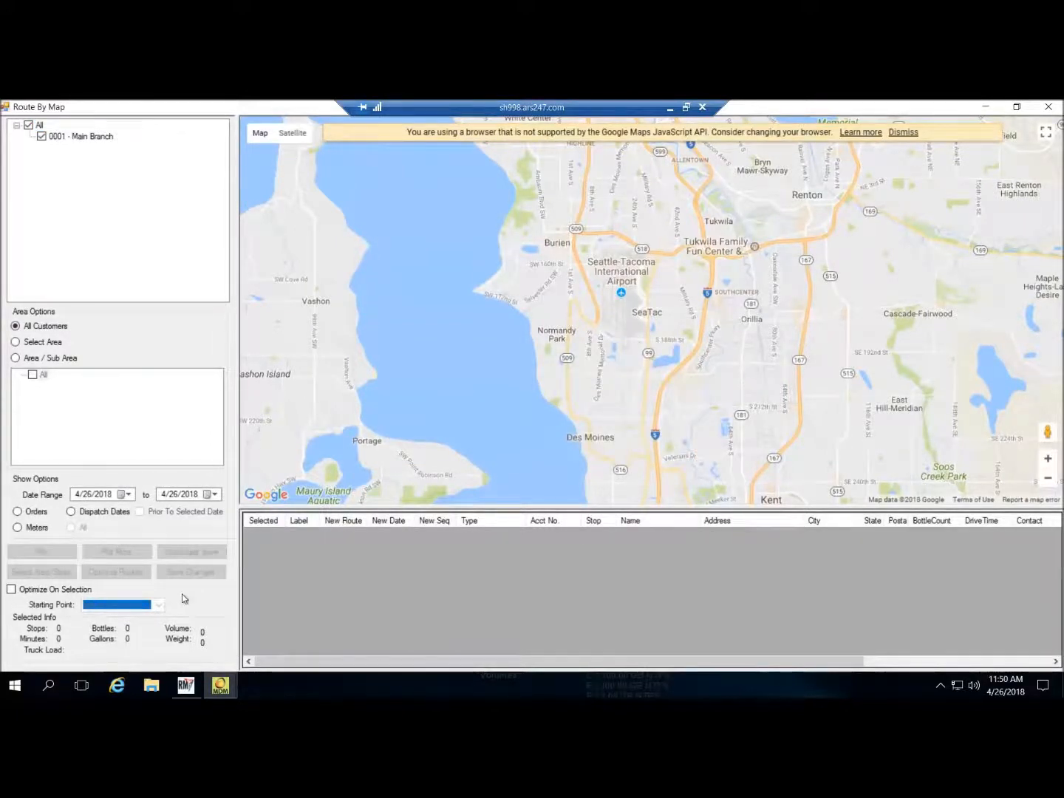
- Plot stops by Dispatch Date from 6/6/2018 through 6/30/2018
left_click(71, 512)
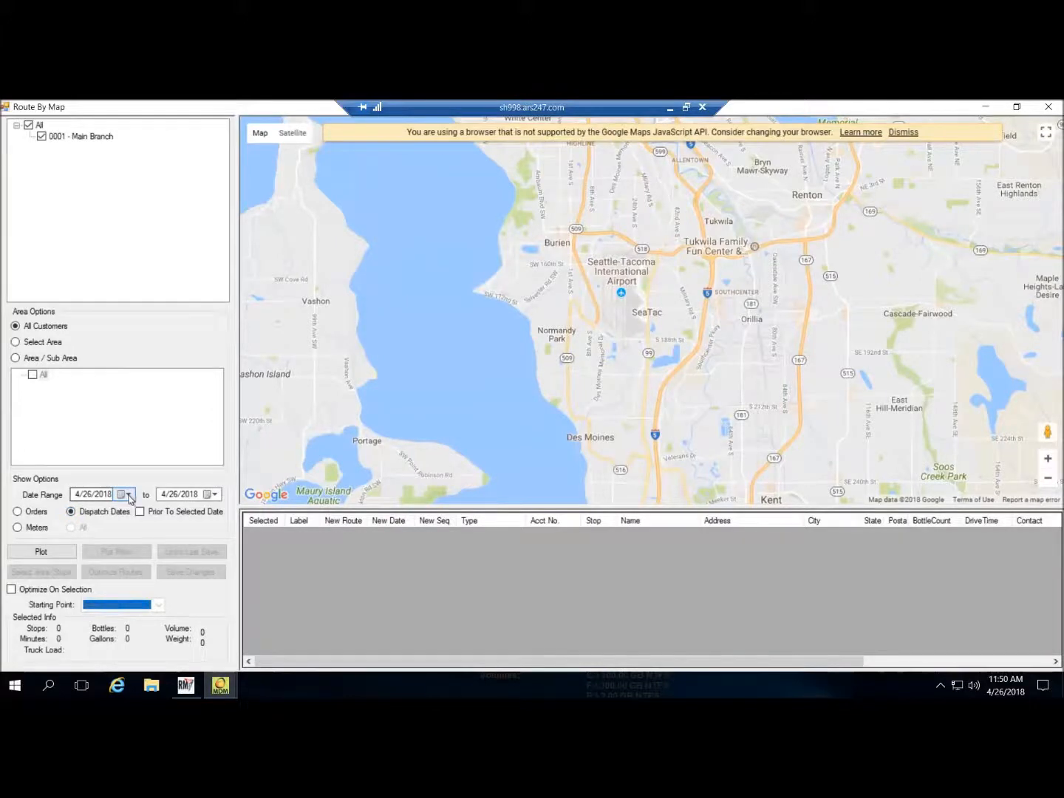
left_click(129, 496)
left_click(215, 513)
left_click(216, 513)
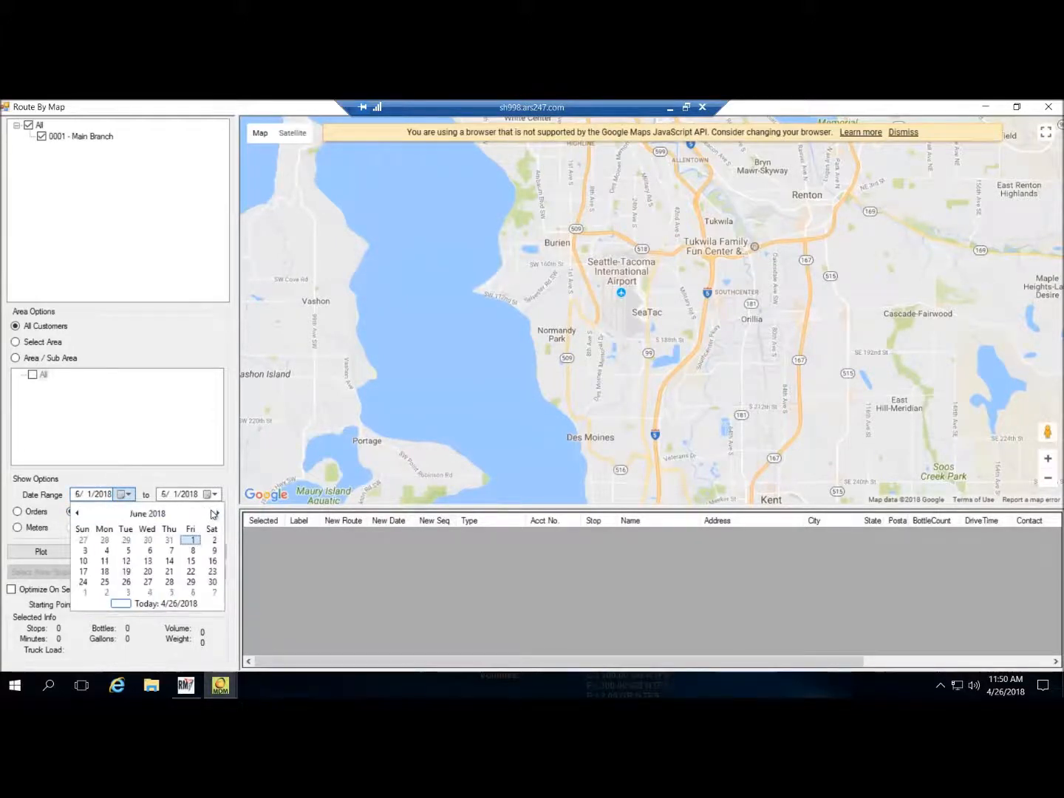
left_click(149, 551)
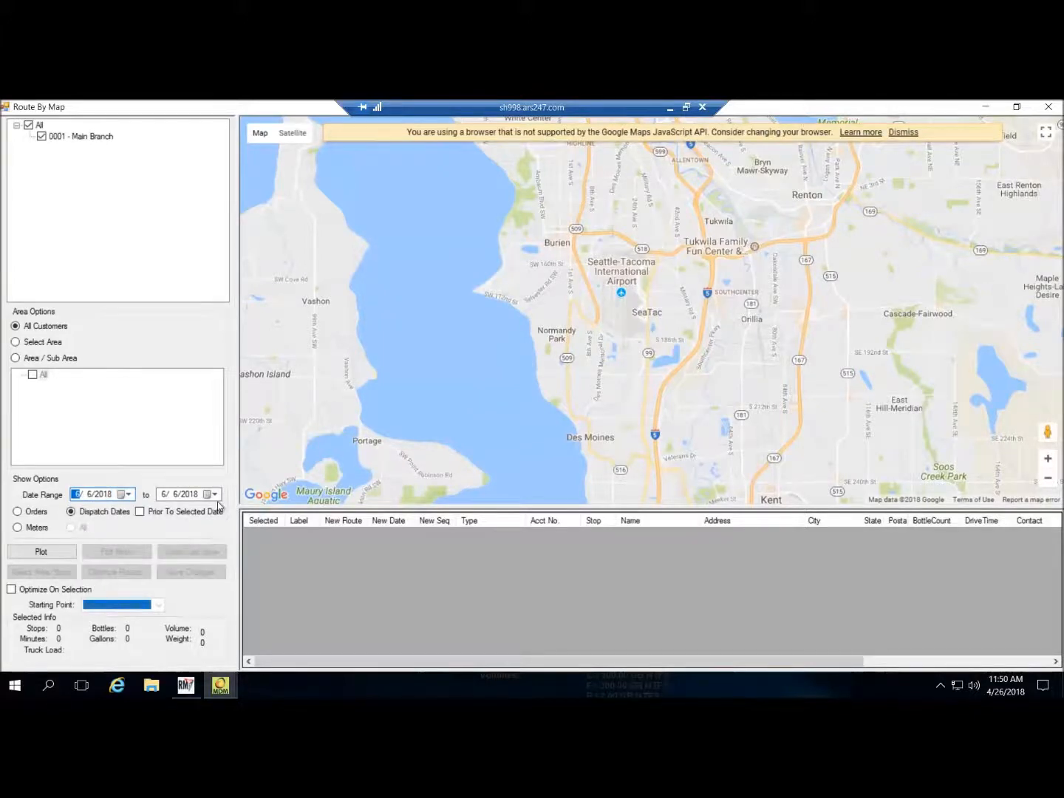
left_click(216, 500)
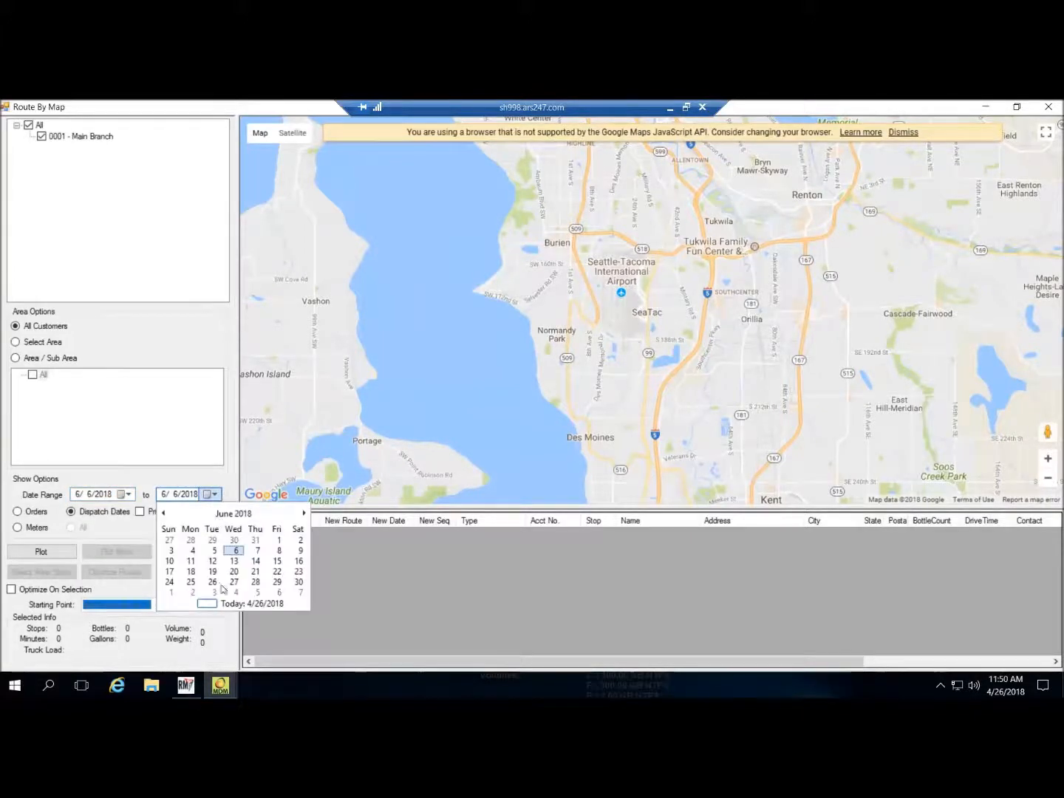
left_click(301, 587)
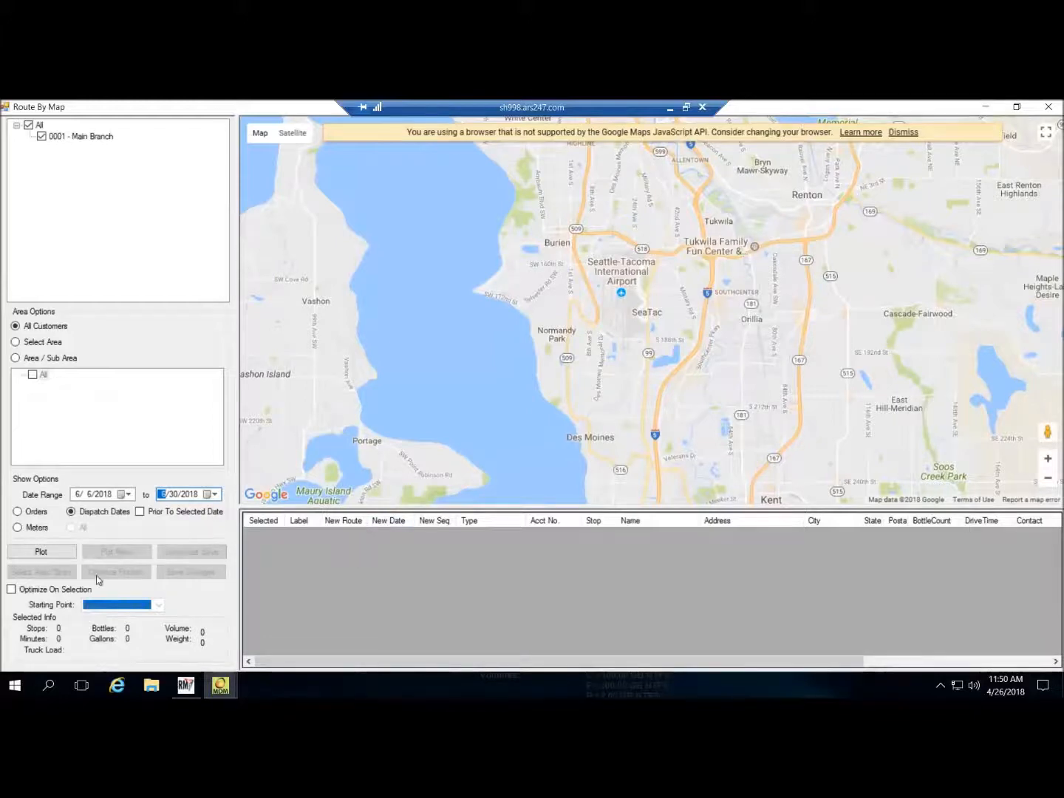
left_click(35, 548)
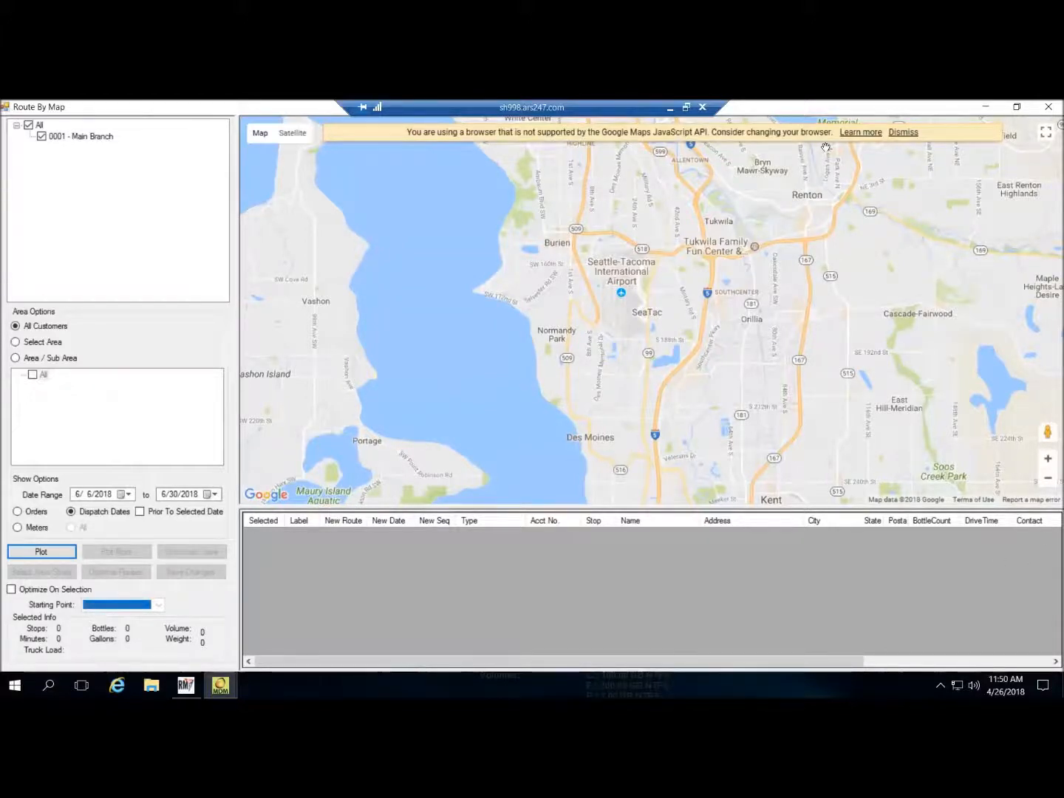
- Dismiss the unsupported-browser banner and zoom the map out over Puget Sound and the Olympic Peninsula
left_click(912, 135)
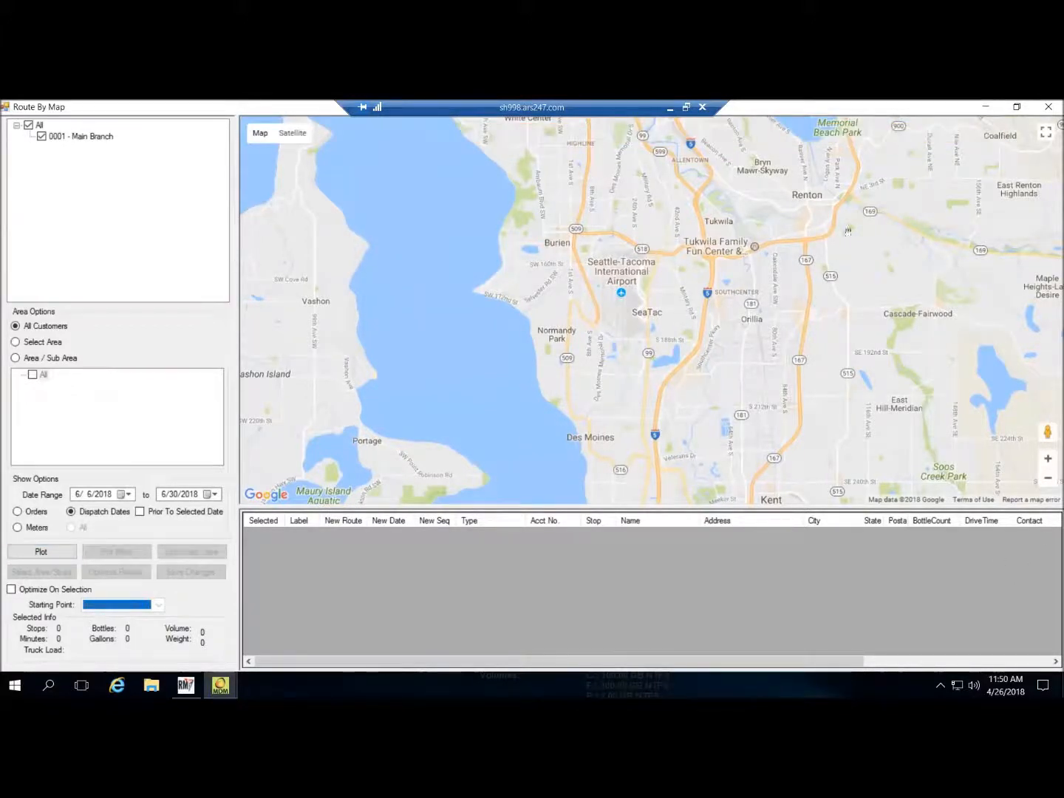
scroll(857, 309, "down", 2)
left_click_drag(857, 308, 723, 425)
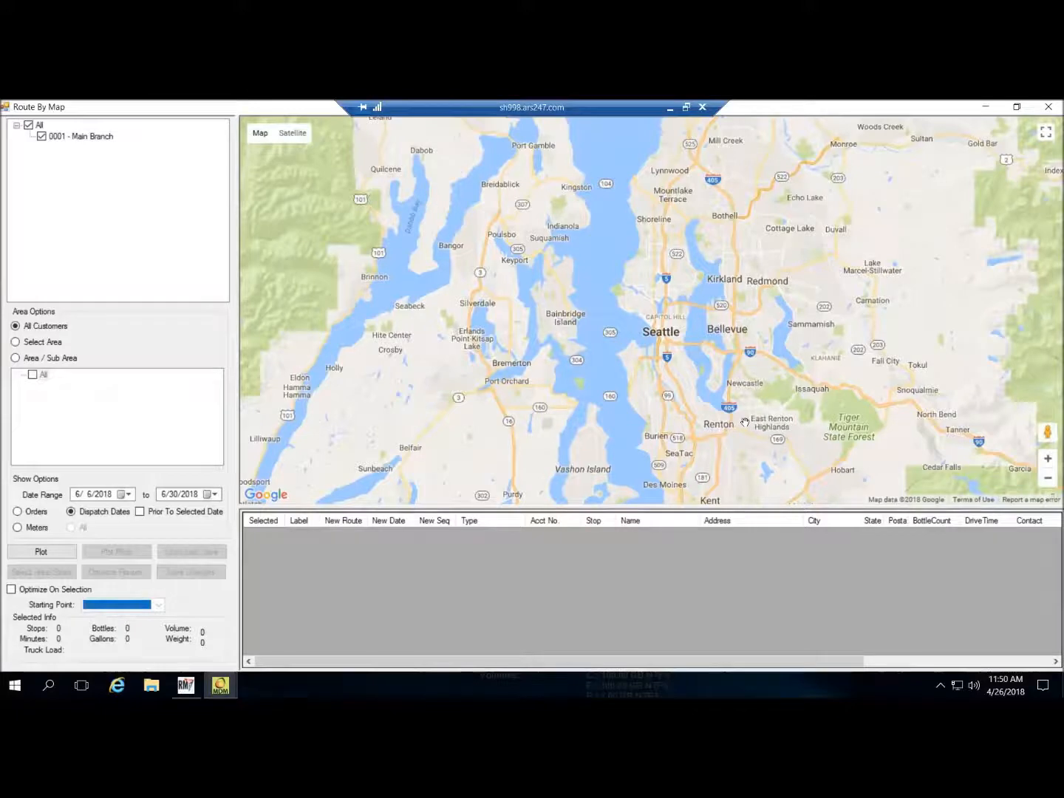
scroll(765, 425, "down", 2)
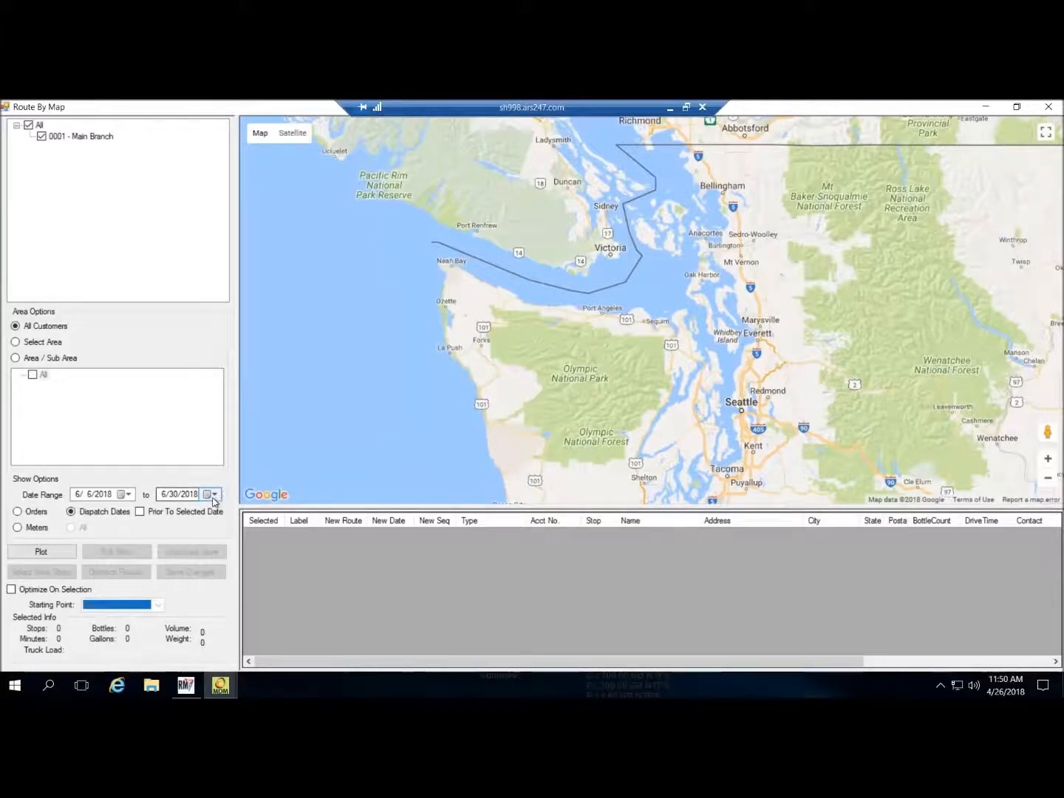
- Move the start date to May 27 and plot the stops again
left_click(127, 494)
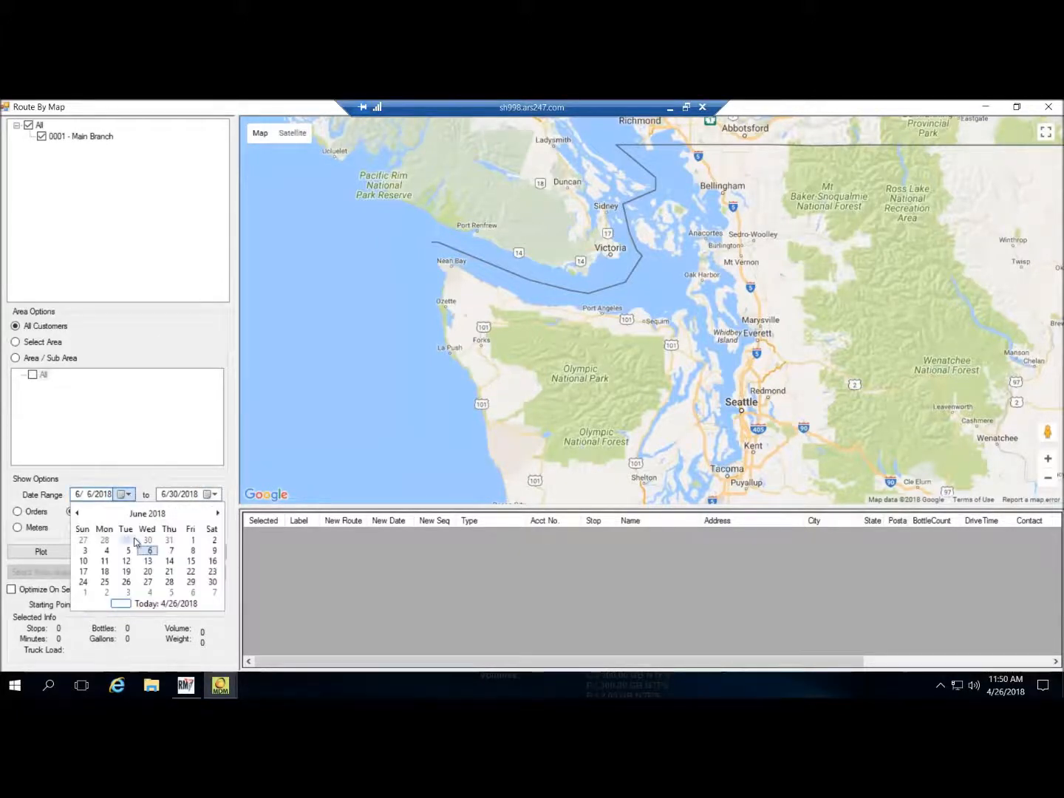
left_click(84, 541)
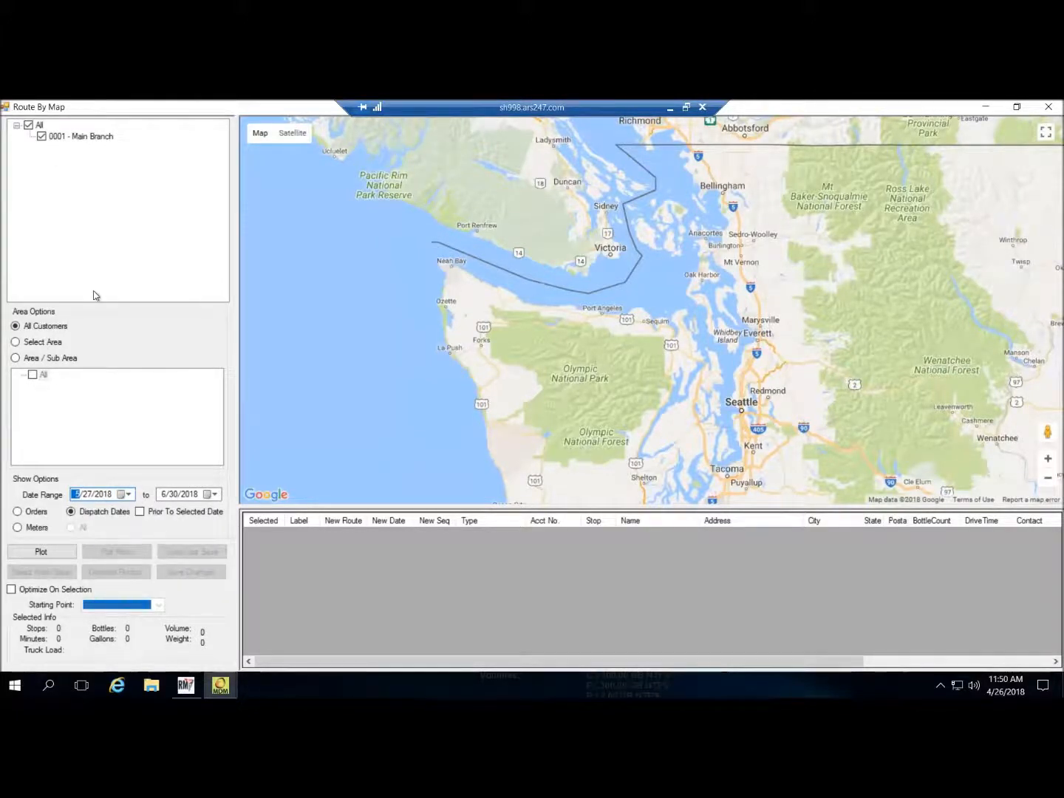
left_click(67, 553)
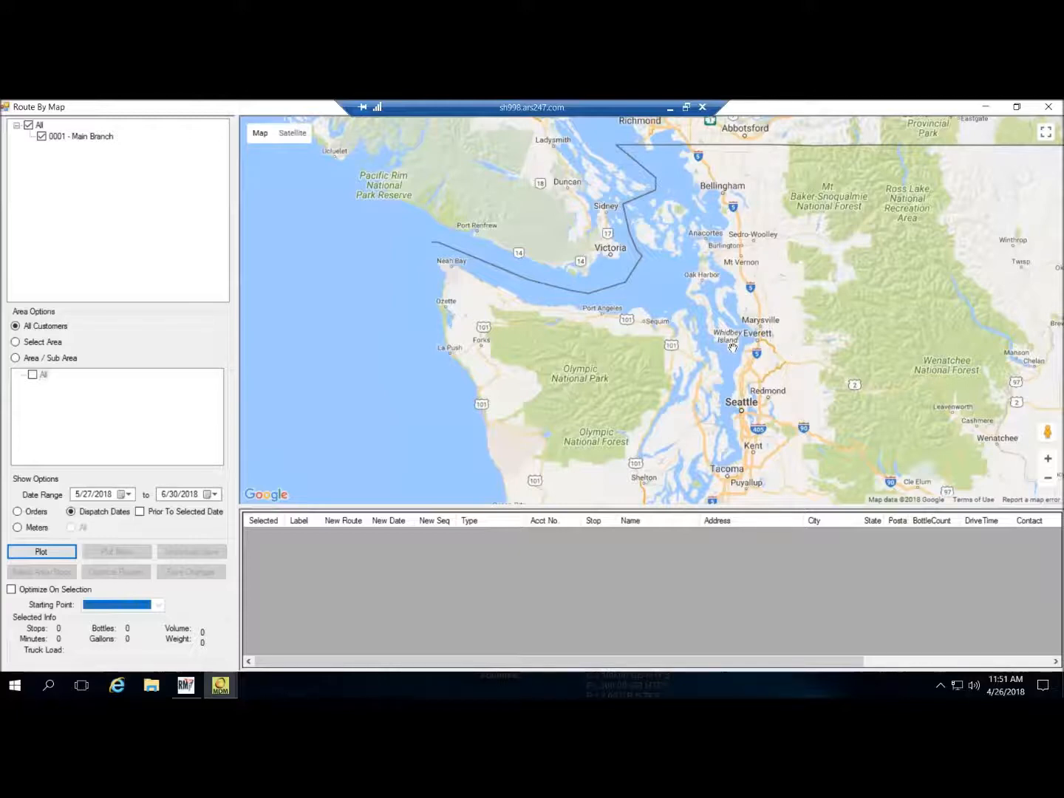
- Switch to Orders, change the start date to 4/27/2018, and plot through 6/30/2018
left_click(35, 512)
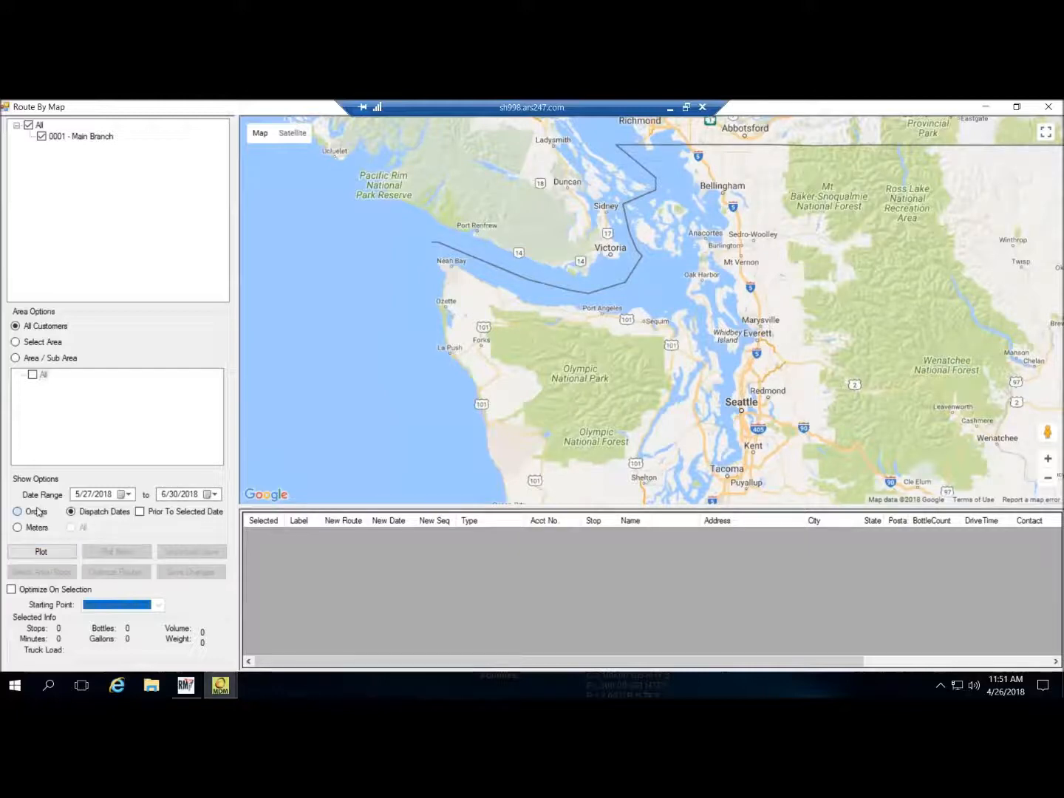
left_click(93, 499)
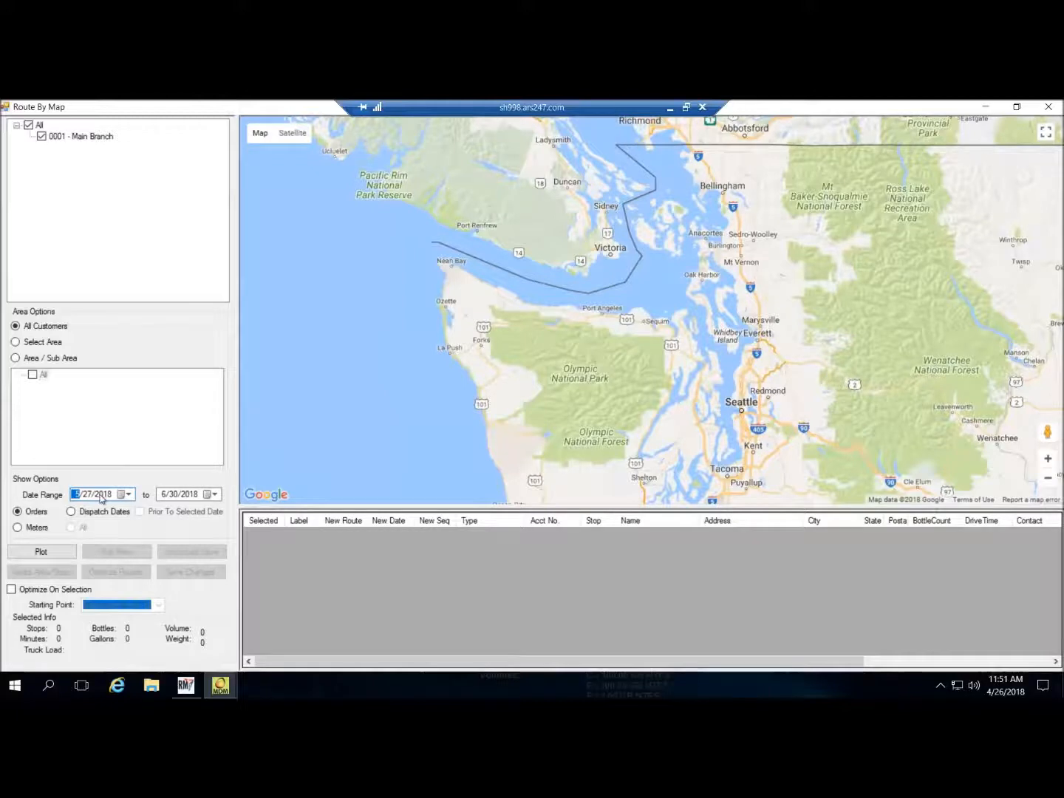
type("4")
left_click(40, 552)
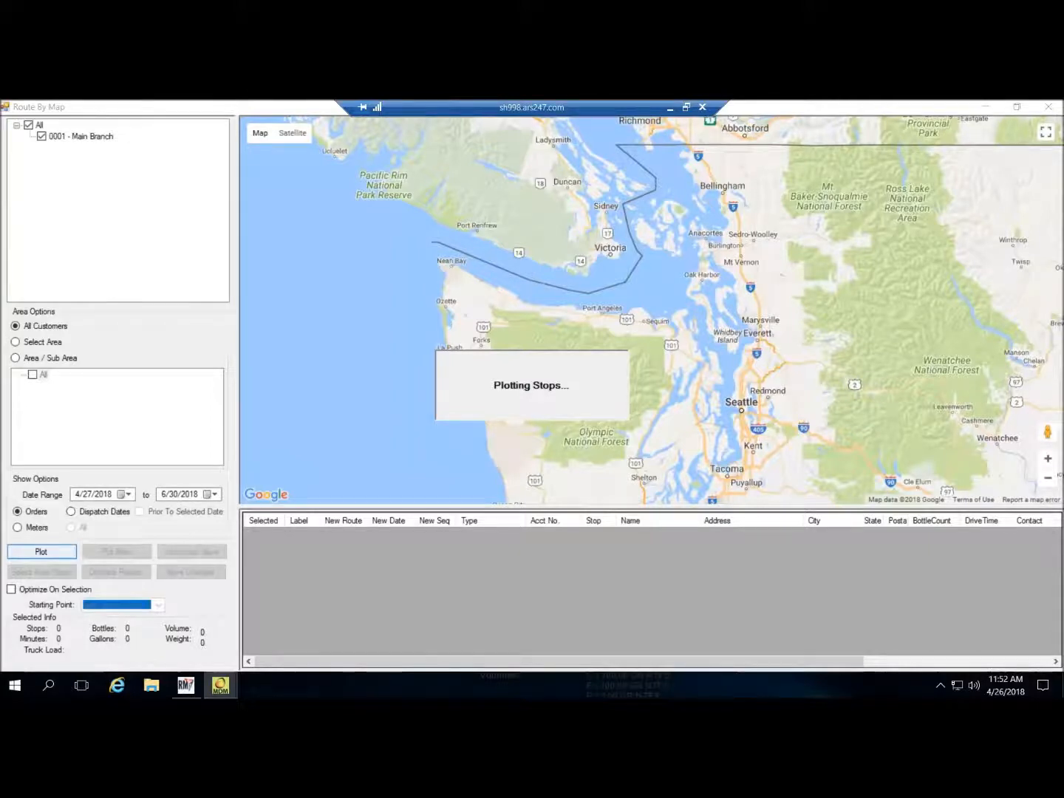
mouse_move(216, 690)
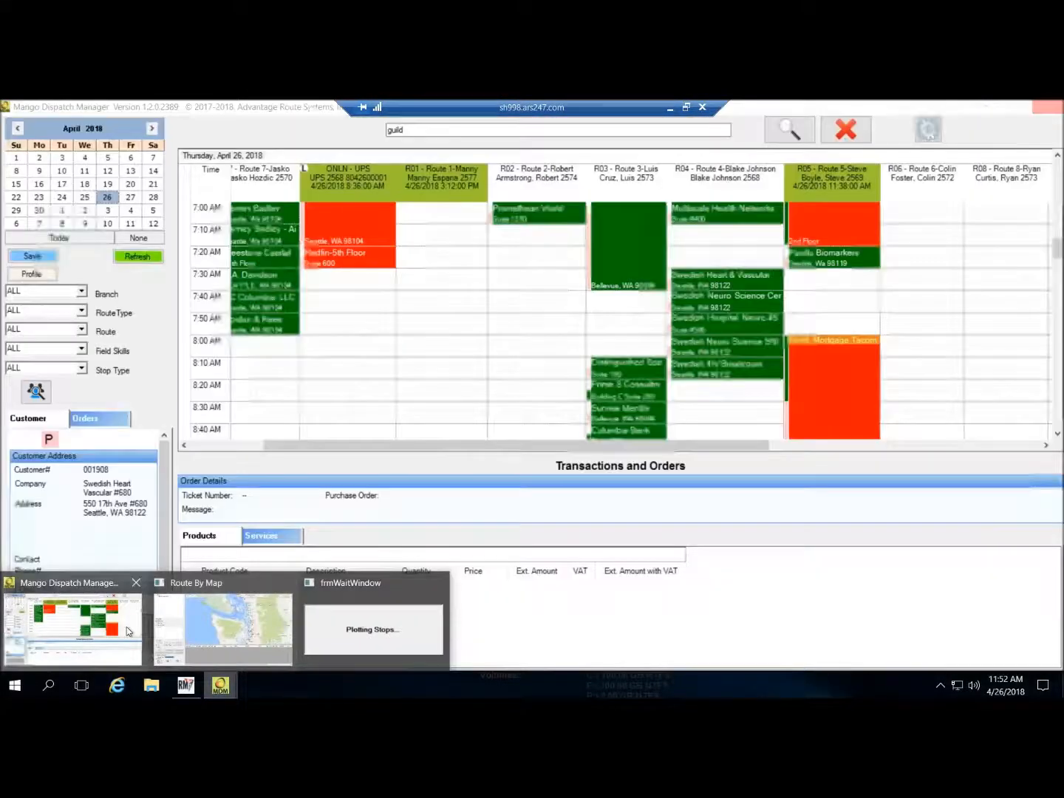
- Bring the dispatch schedule forward, then switch to Woodland Park Zoo-Education Center's RM Enterprise record
left_click(126, 627)
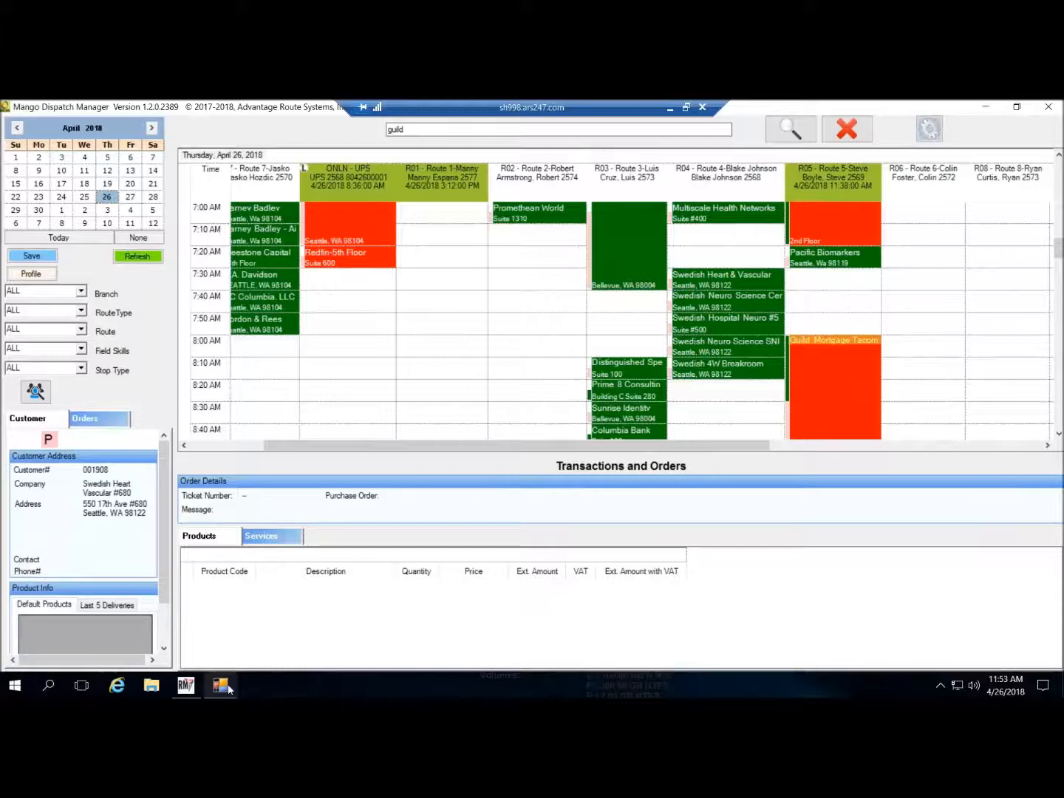
left_click(185, 686)
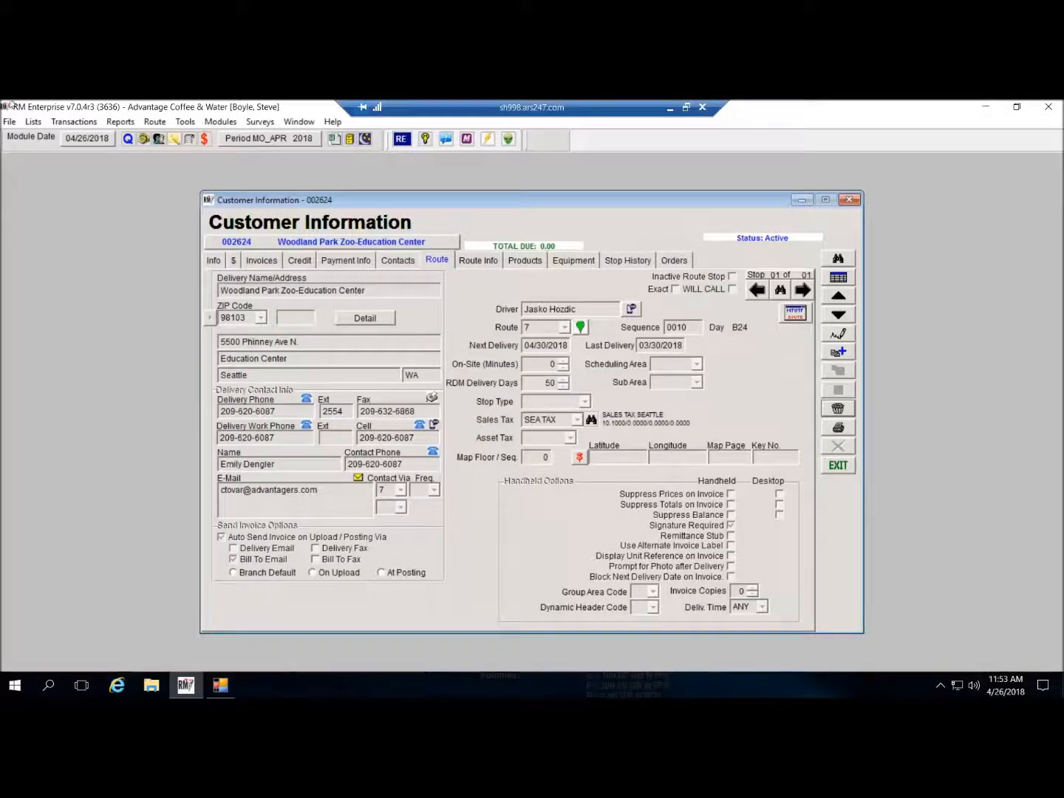
left_click(33, 121)
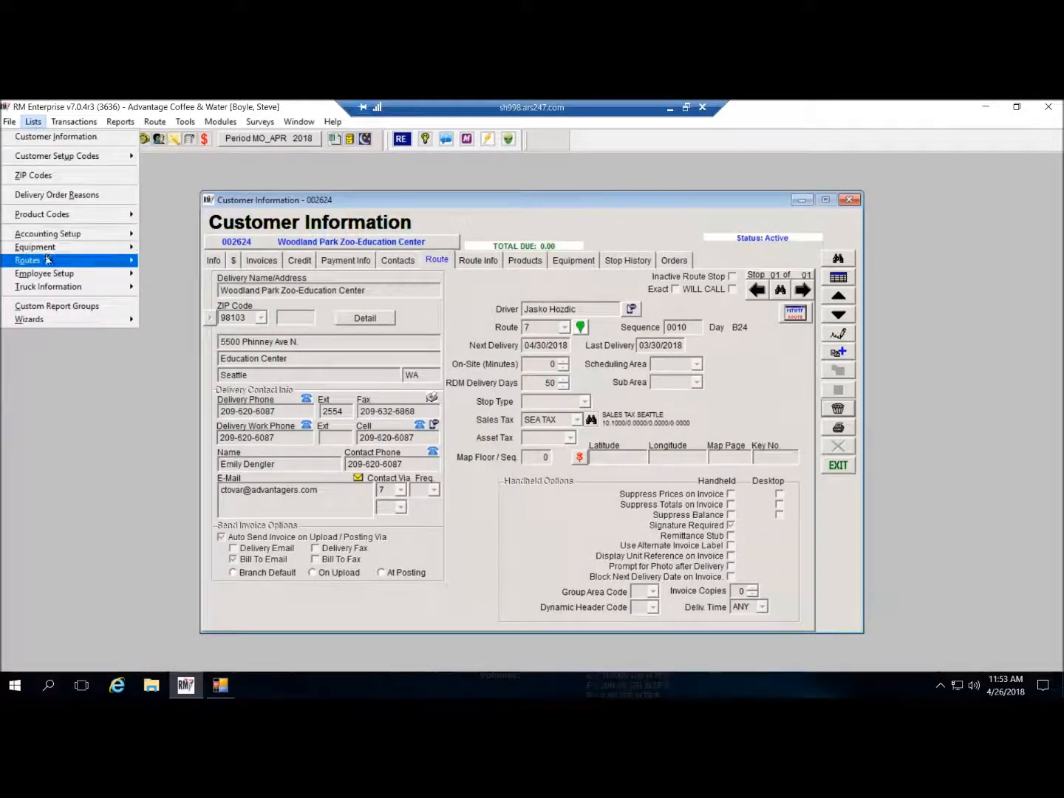
mouse_move(45, 254)
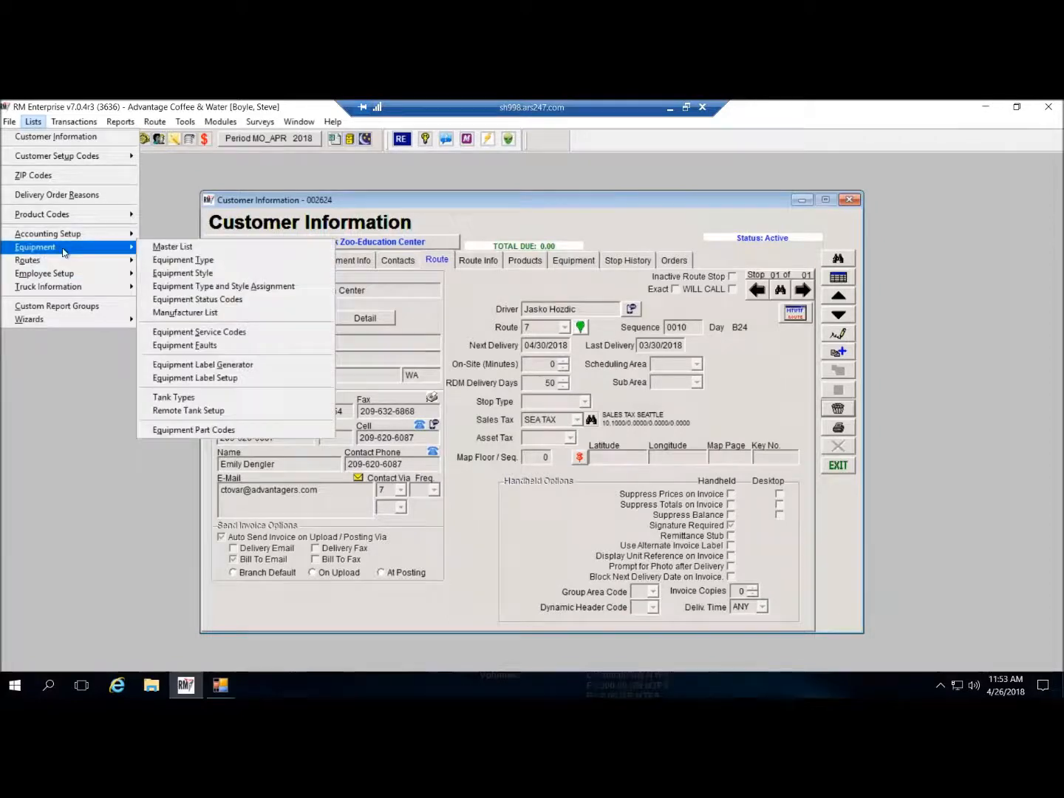
left_click(209, 333)
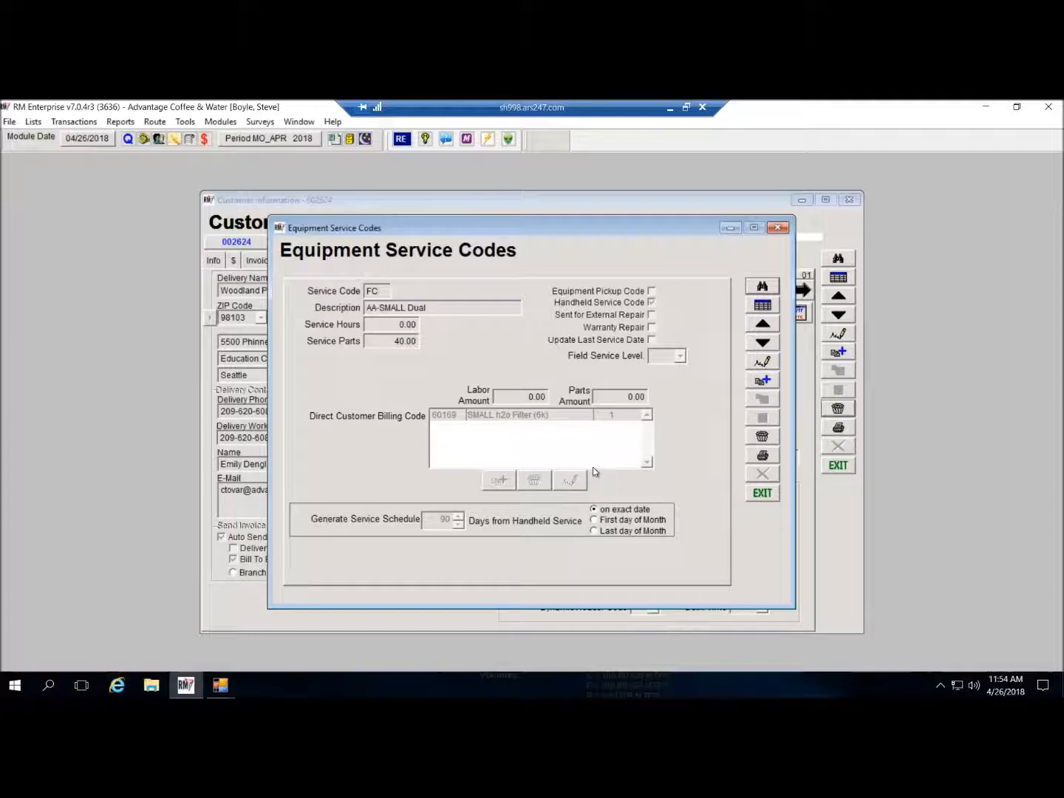
left_click(768, 499)
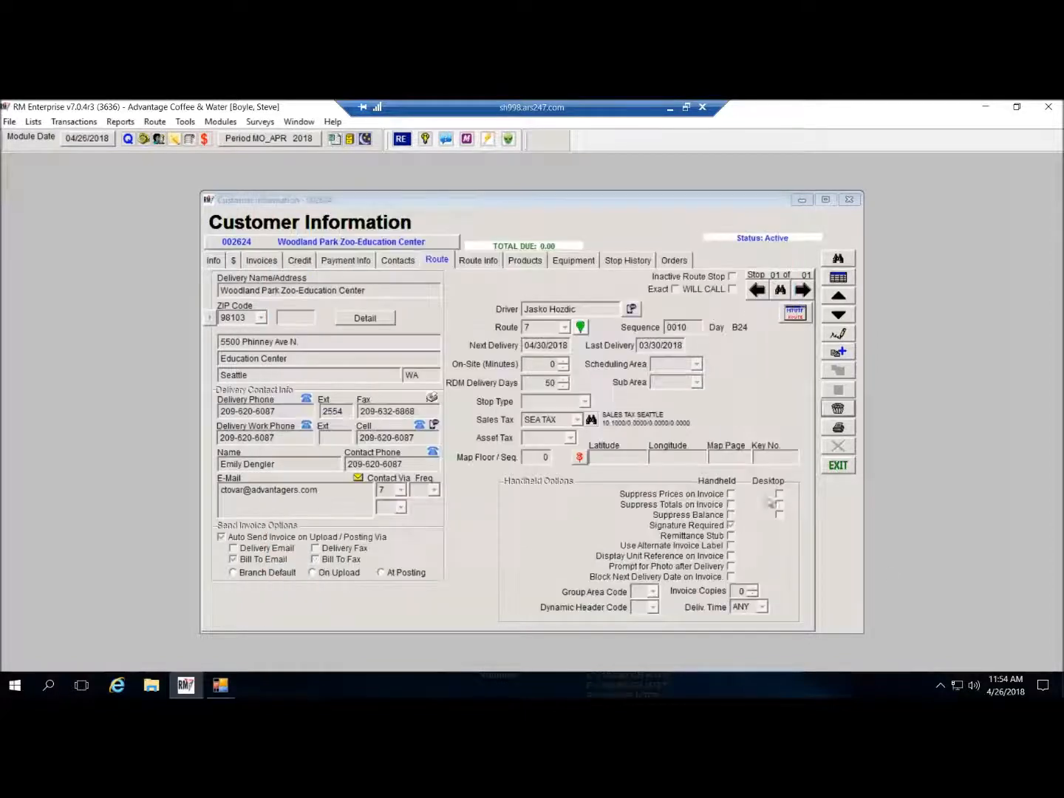
- Switch to Mango Dispatch Manager's Thursday, April 26, 2018 dispatch board via its taskbar thumbnail
left_click(221, 688)
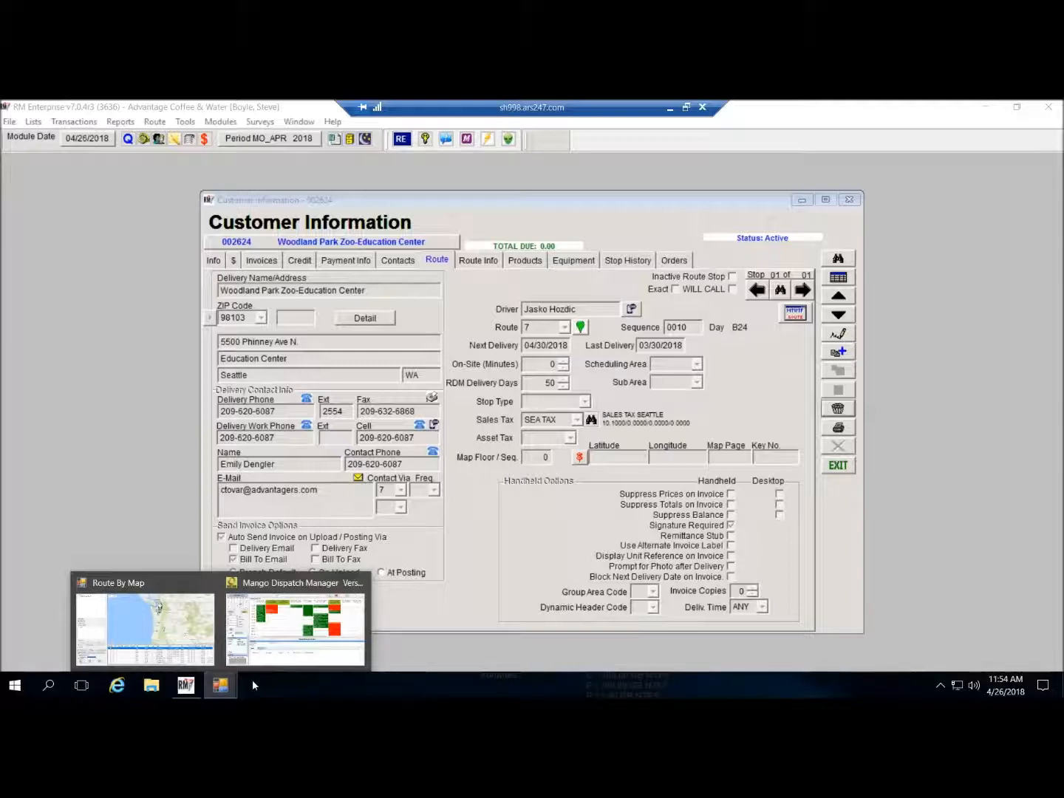
left_click(274, 603)
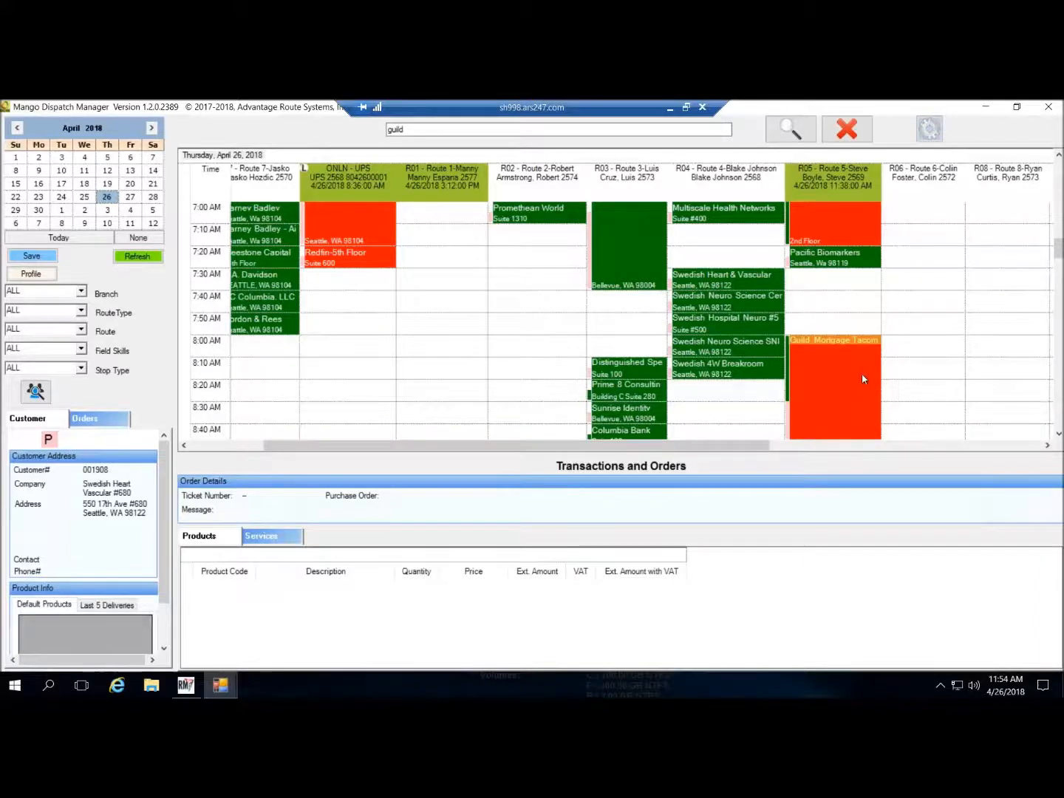
- Select the Swedish Hospital Neuro #500 stop on Route 4 and show its Last 5 Deliveries
left_click(753, 326)
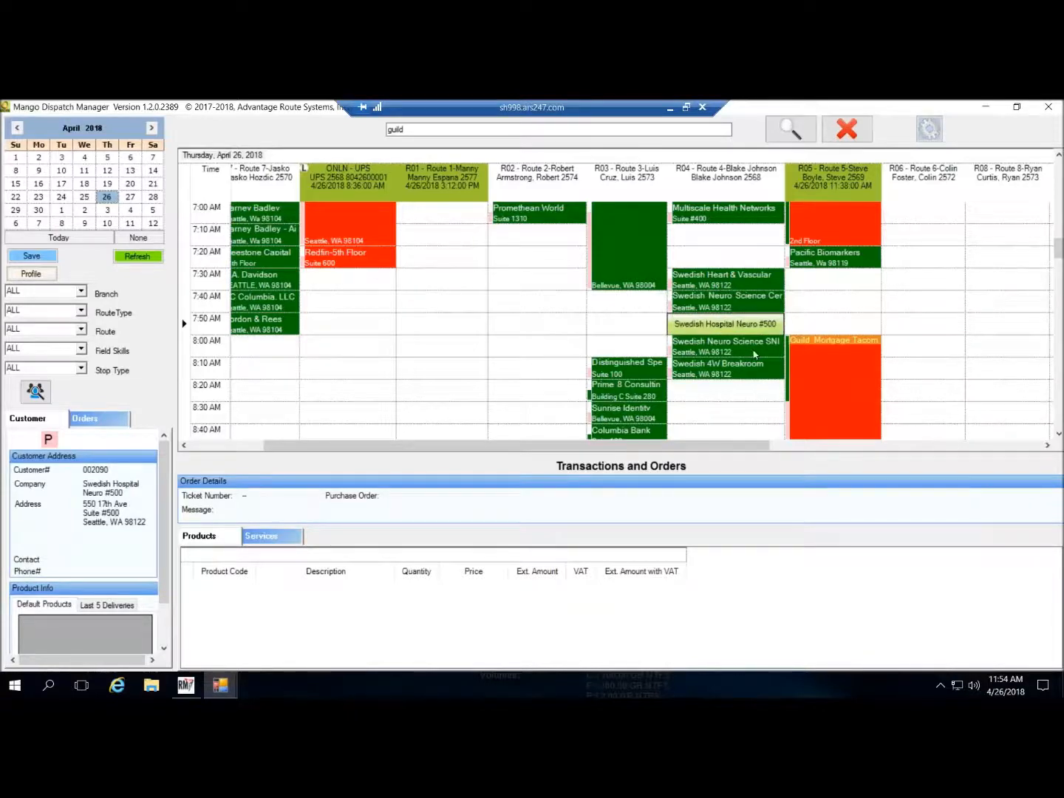
left_click_drag(753, 334, 759, 423)
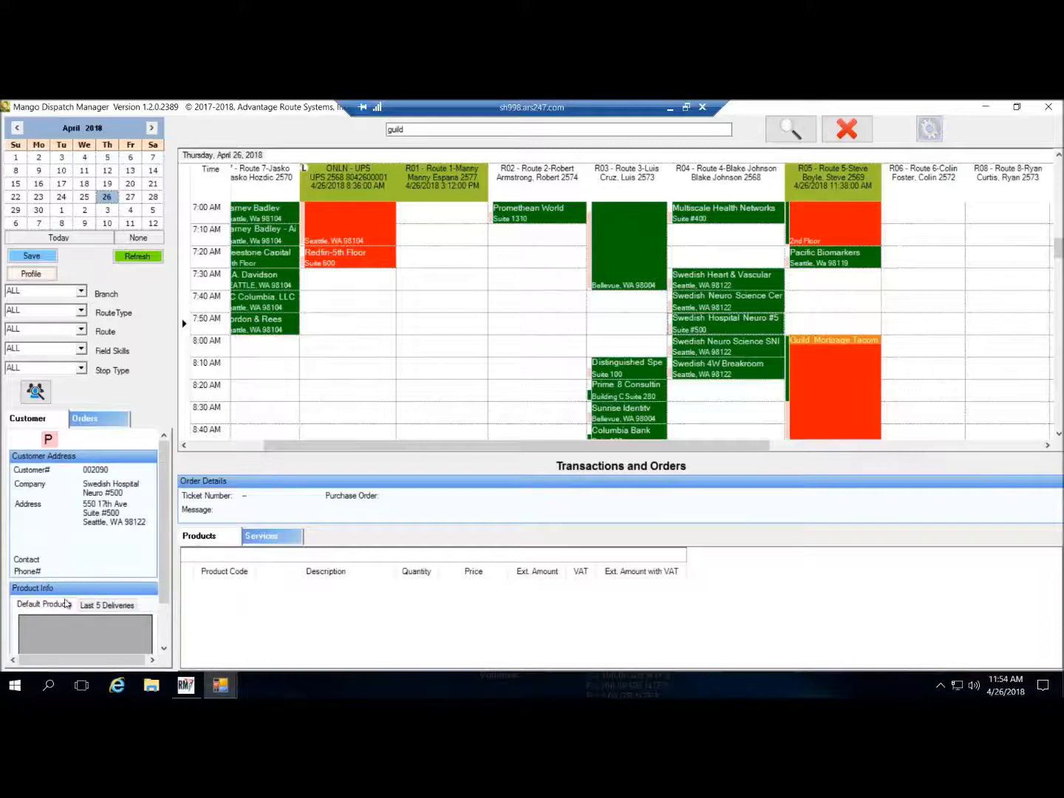
scroll(44, 606, "down", 1)
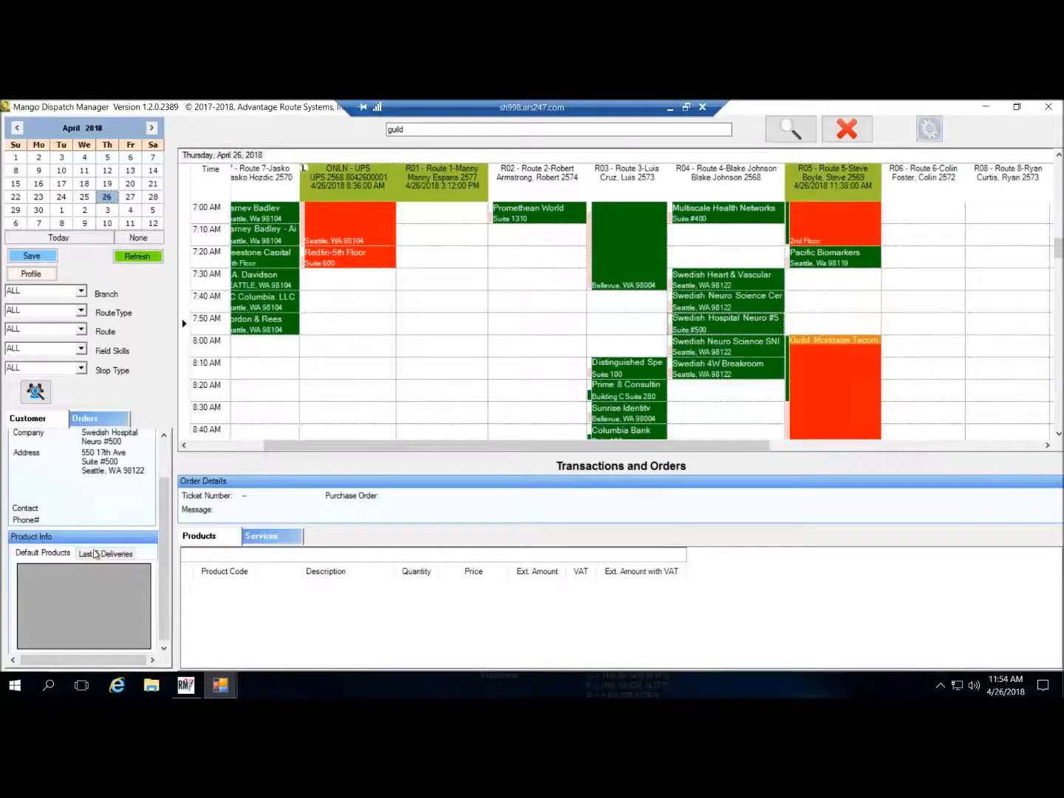
left_click(123, 554)
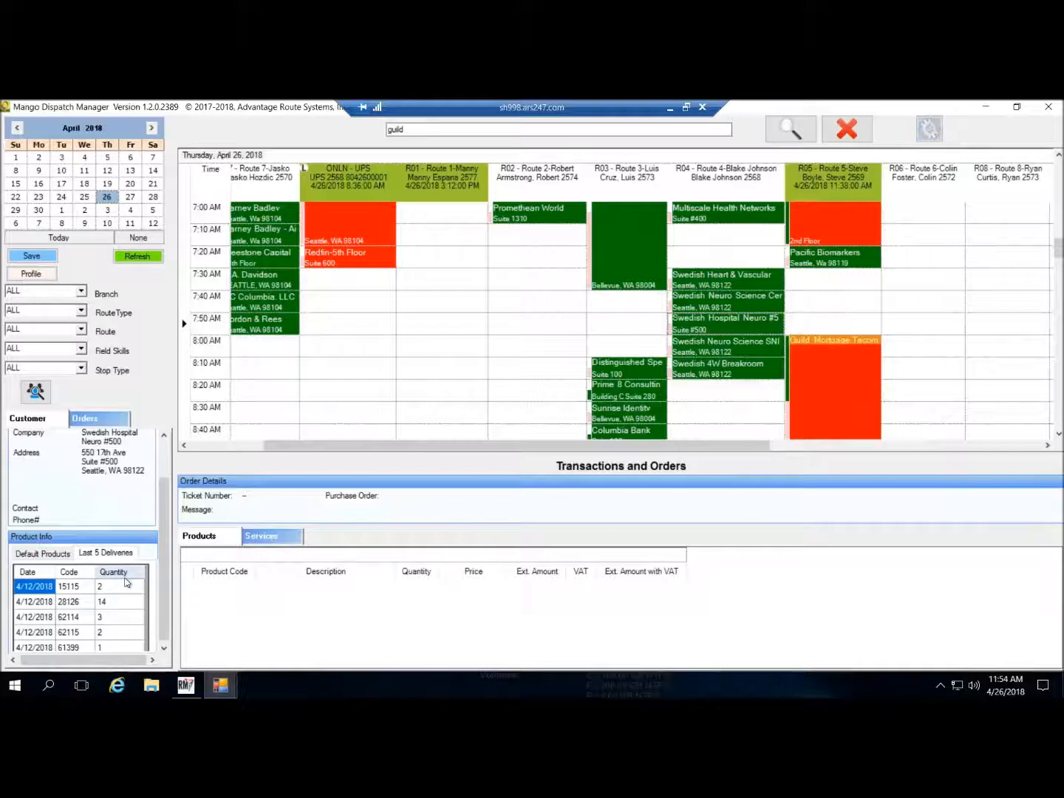